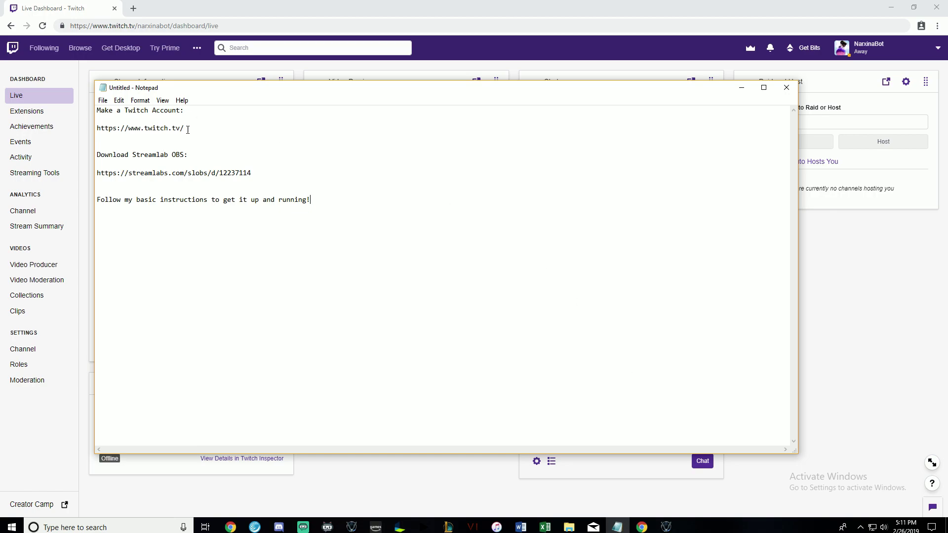
Select the Twitch sign-up link and its heading in the setup notes, then clear the selection.
{"action": "left_click_drag", "start_coordinate": [197, 128], "coordinate": [96, 111]}
{"action": "left_click", "coordinate": [228, 133]}
{"action": "left_click_drag", "start_coordinate": [202, 130], "coordinate": [32, 119]}
{"action": "left_click", "coordinate": [315, 131]}
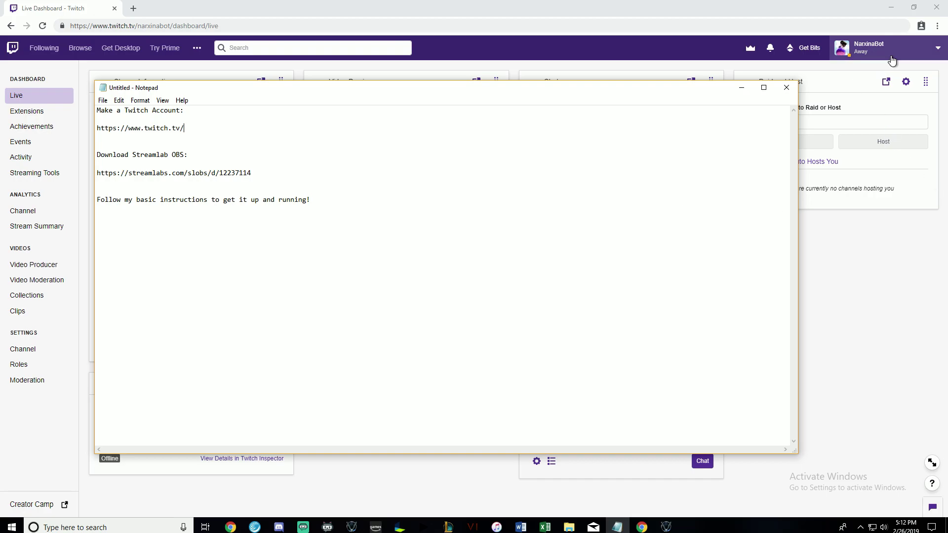
Go to the Twitch creator dashboard via the account menu, then return to the setup notes.
{"action": "left_click", "coordinate": [918, 283]}
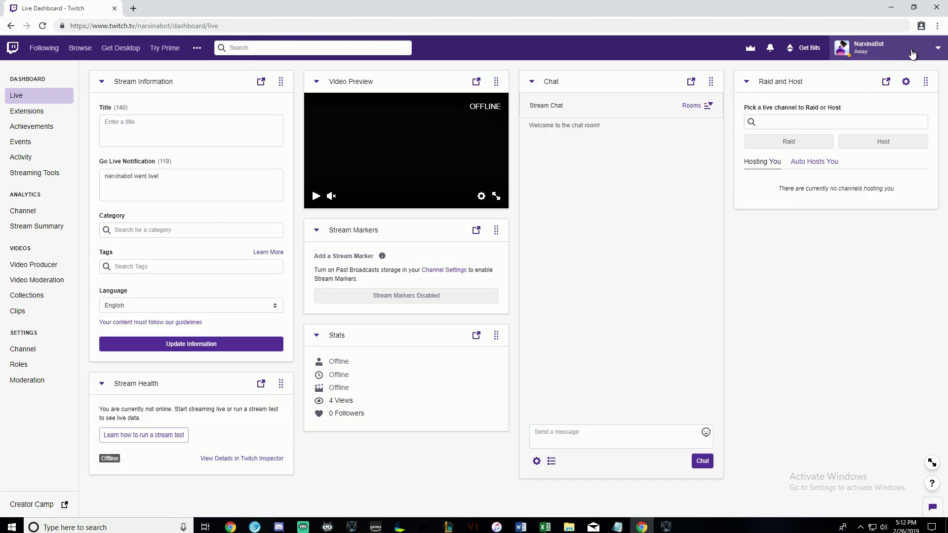
{"action": "left_click", "coordinate": [889, 49]}
{"action": "left_click", "coordinate": [876, 193]}
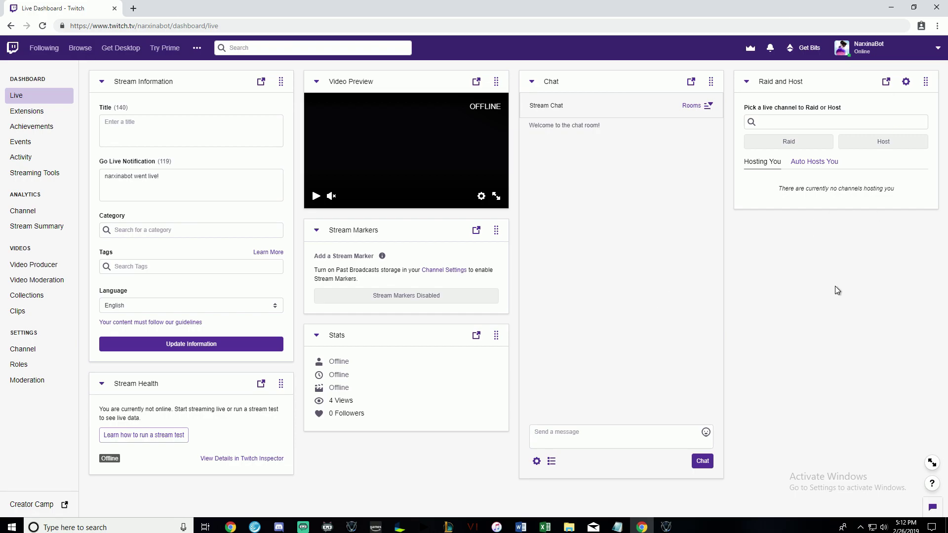
{"action": "left_click", "coordinate": [616, 527]}
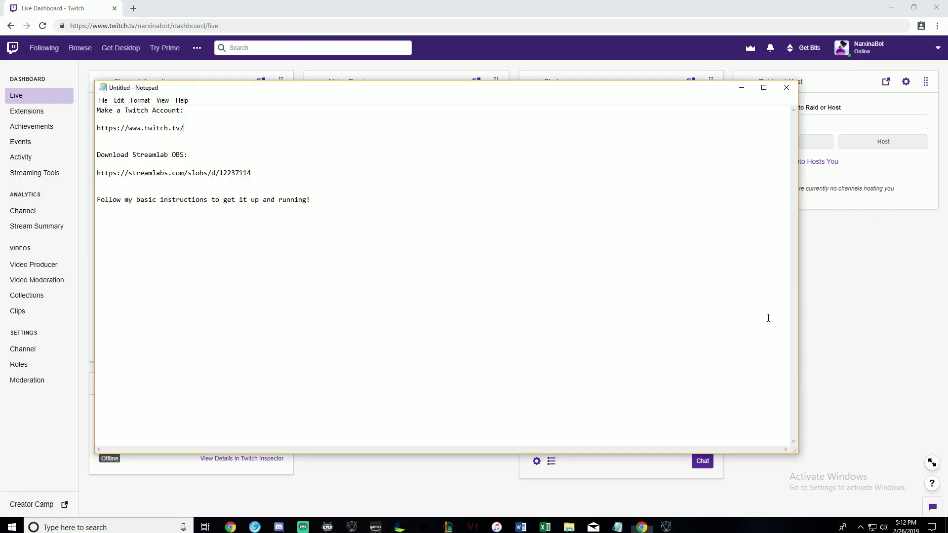
Select the full streamlabs.com/slobs download link line in the notes.
{"action": "left_click_drag", "start_coordinate": [226, 169], "coordinate": [85, 166]}
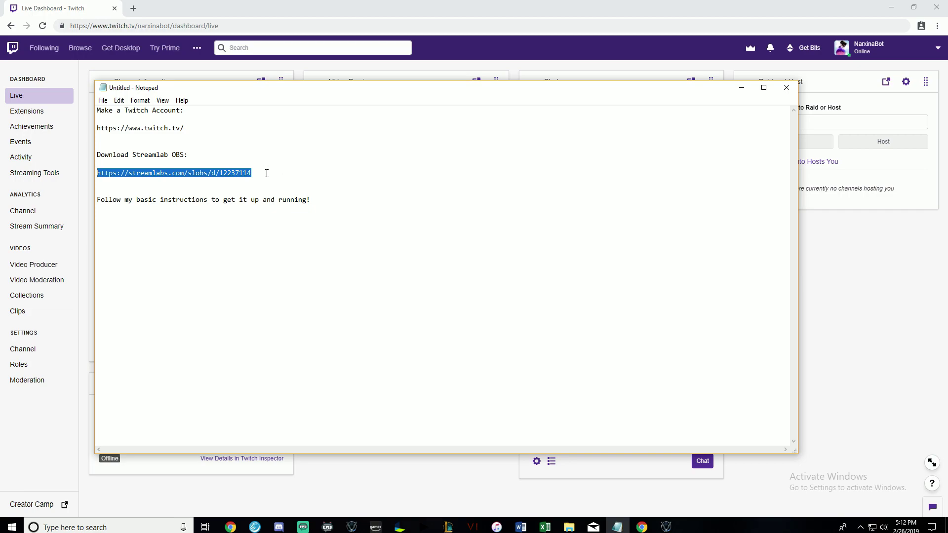
{"action": "left_click_drag", "start_coordinate": [259, 179], "coordinate": [61, 174]}
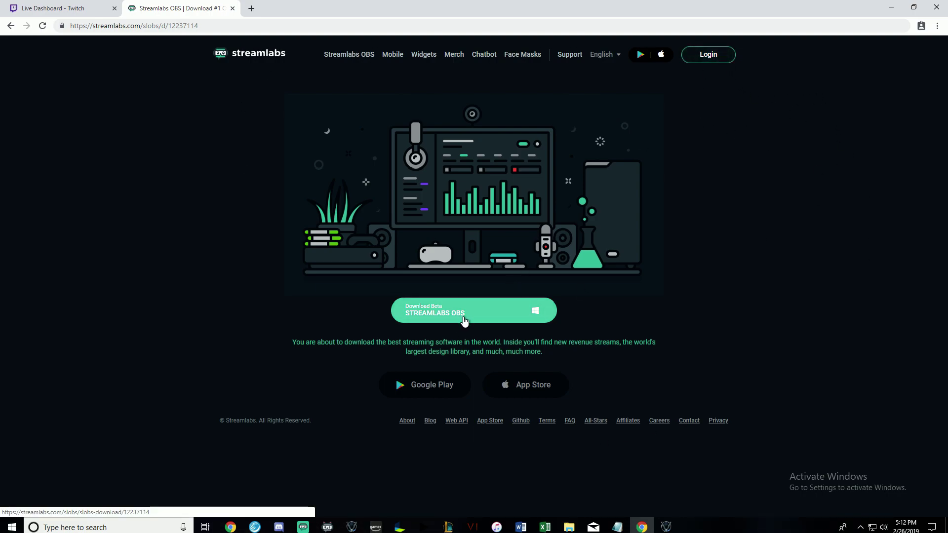
Close the download page, log in to Streamlabs OBS with Twitch, and authorize channel access.
{"action": "left_click", "coordinate": [233, 9]}
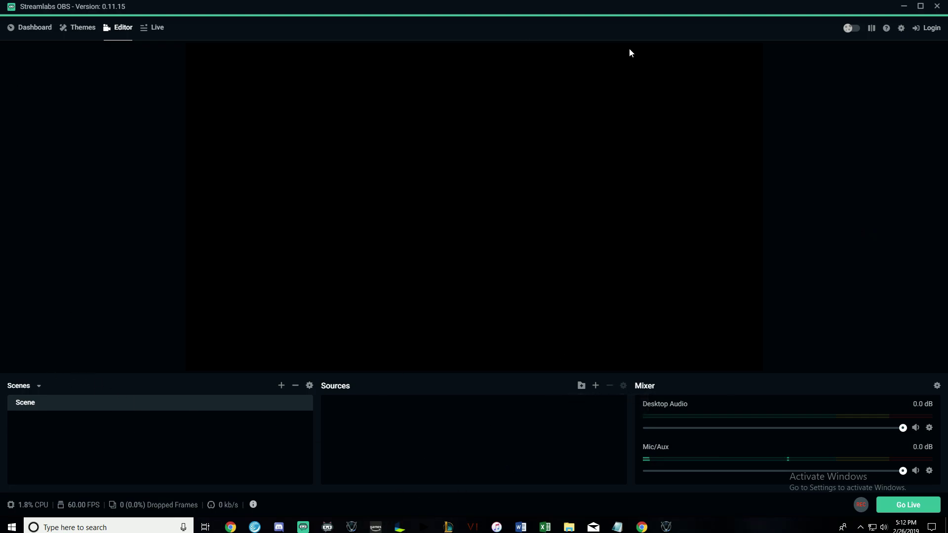
{"action": "left_click", "coordinate": [928, 27]}
{"action": "left_click", "coordinate": [490, 300]}
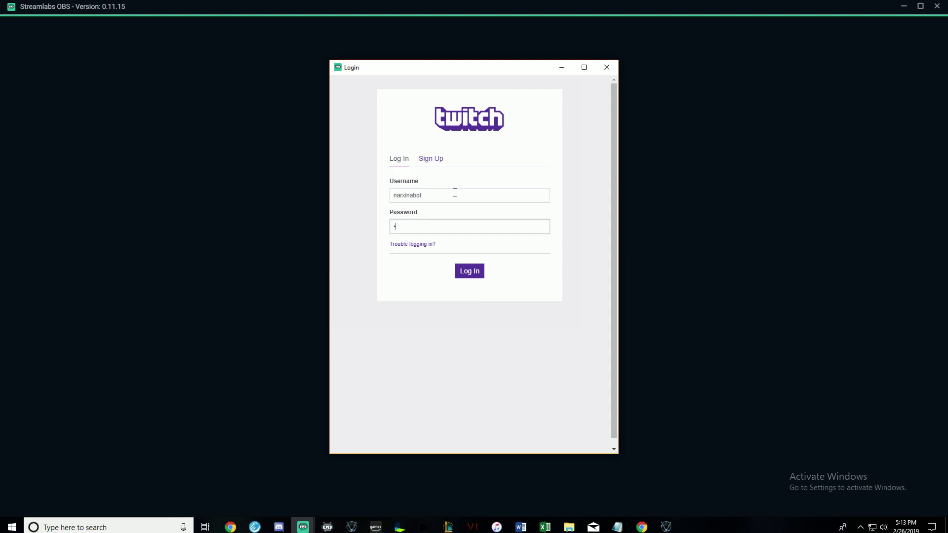
{"action": "key", "text": "Return"}
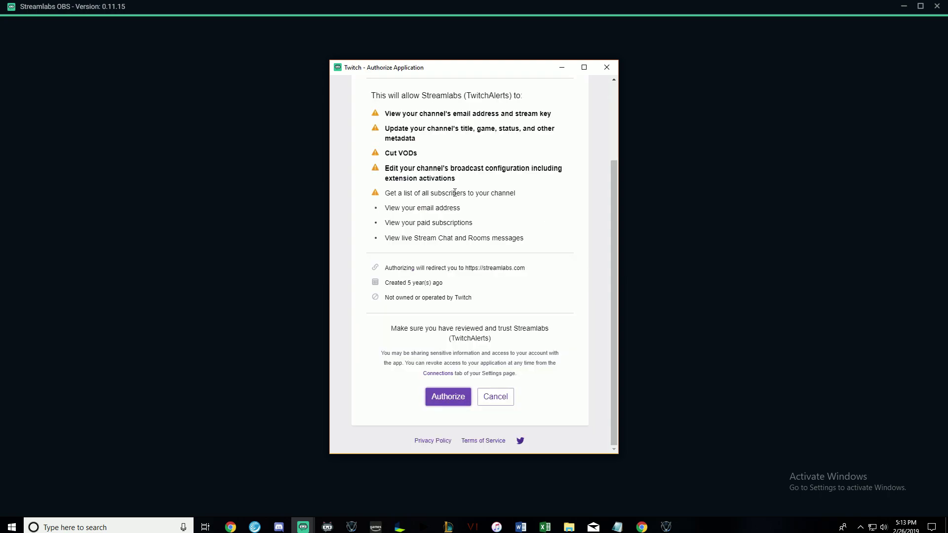
{"action": "left_click", "coordinate": [449, 398]}
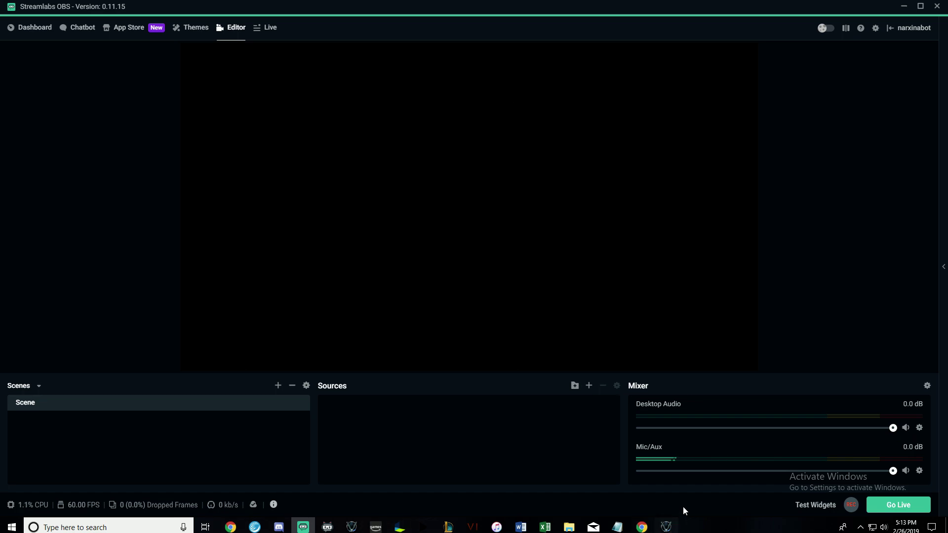
In Vindictus, apply full-screen 1920 x 1080 video options, then return to Streamlabs OBS.
{"action": "left_click", "coordinate": [668, 529]}
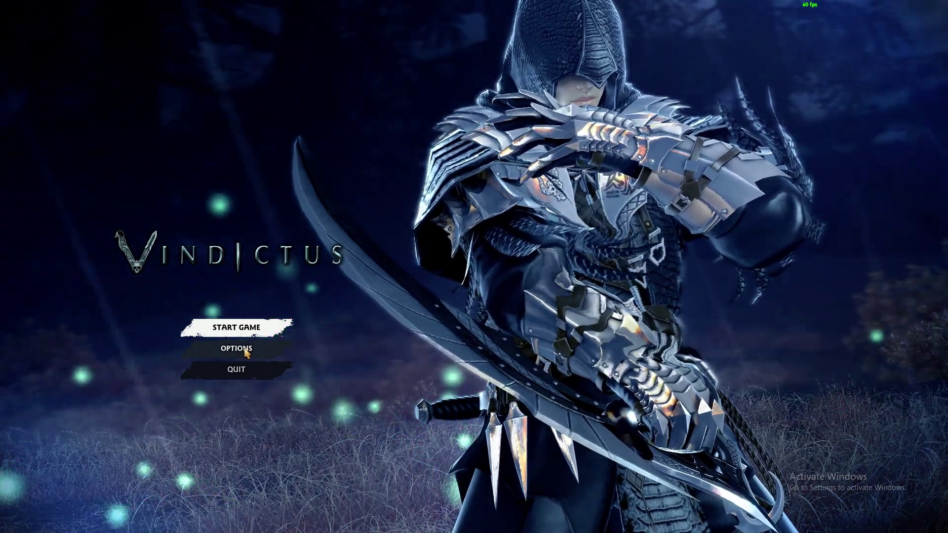
{"action": "left_click", "coordinate": [244, 349]}
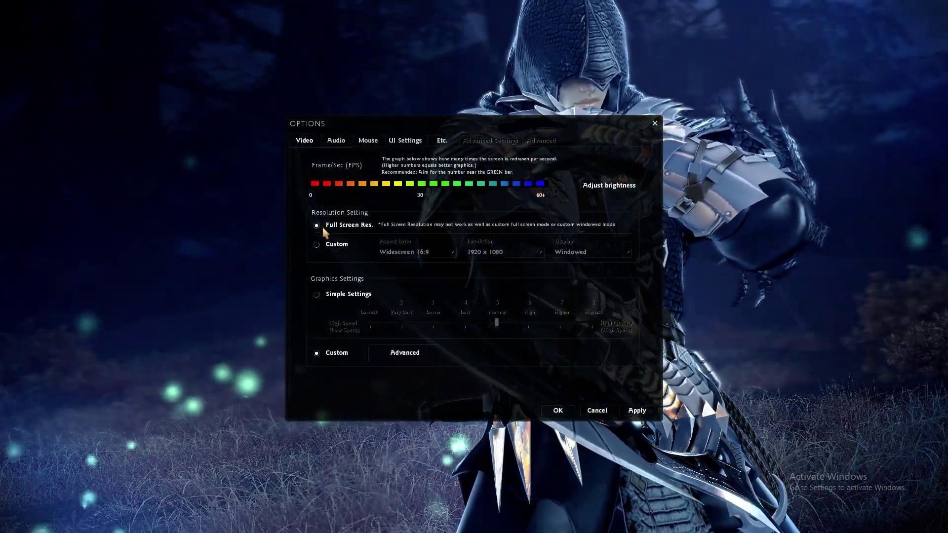
{"action": "left_click", "coordinate": [407, 354]}
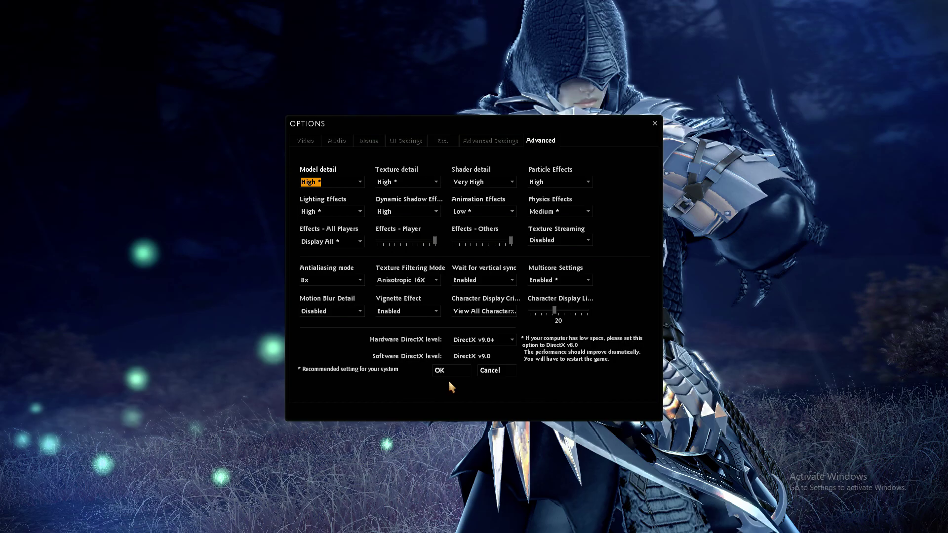
{"action": "left_click", "coordinate": [446, 371]}
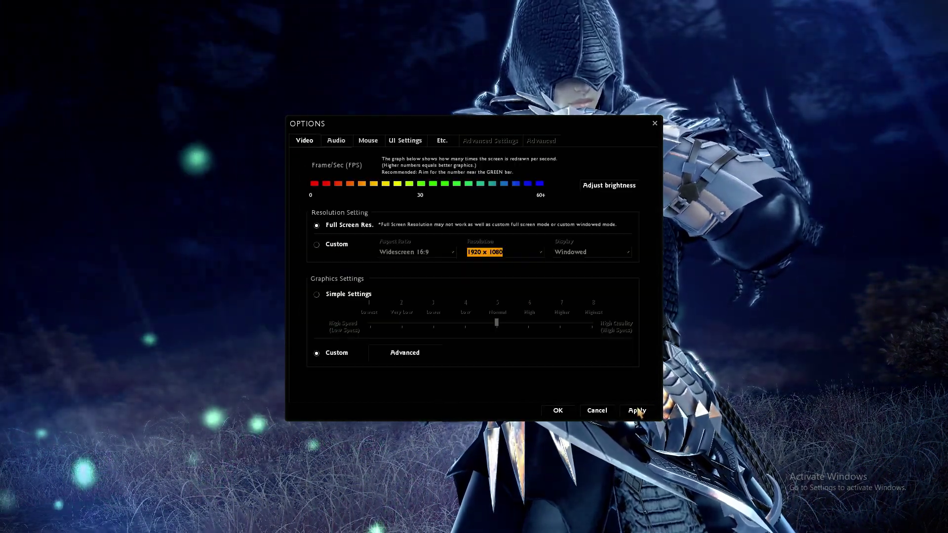
{"action": "left_click", "coordinate": [557, 412]}
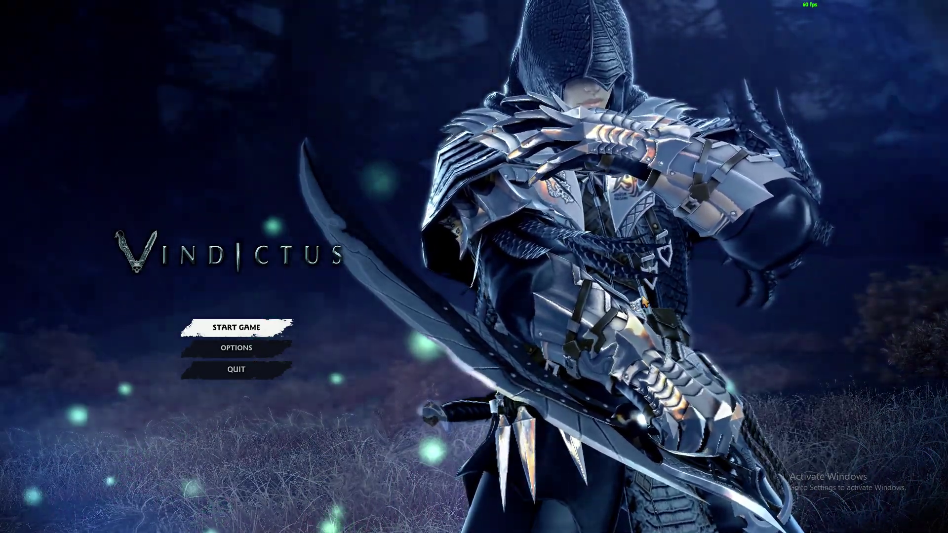
{"action": "key", "text": "alt+Tab"}
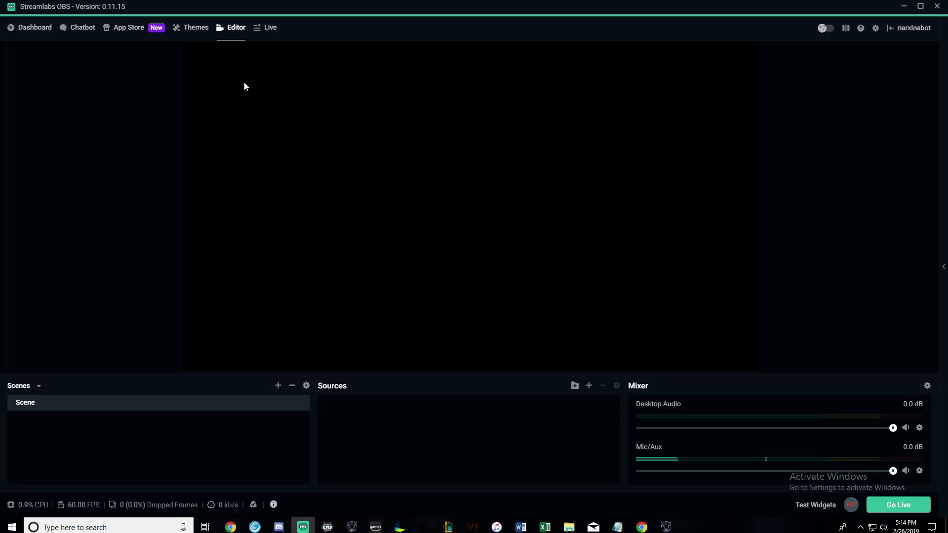
Create a new Window Capture source named Vindictus.
{"action": "left_click", "coordinate": [589, 386]}
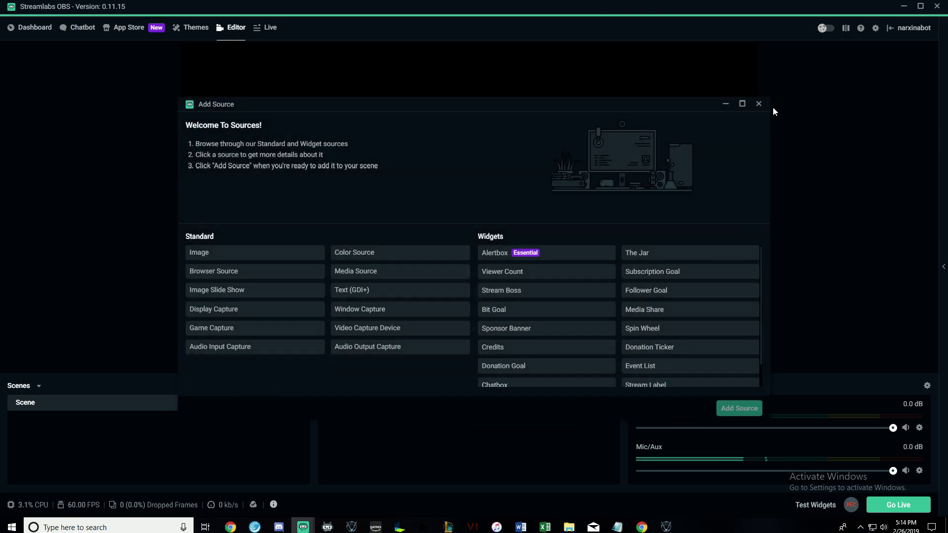
{"action": "left_click", "coordinate": [759, 104]}
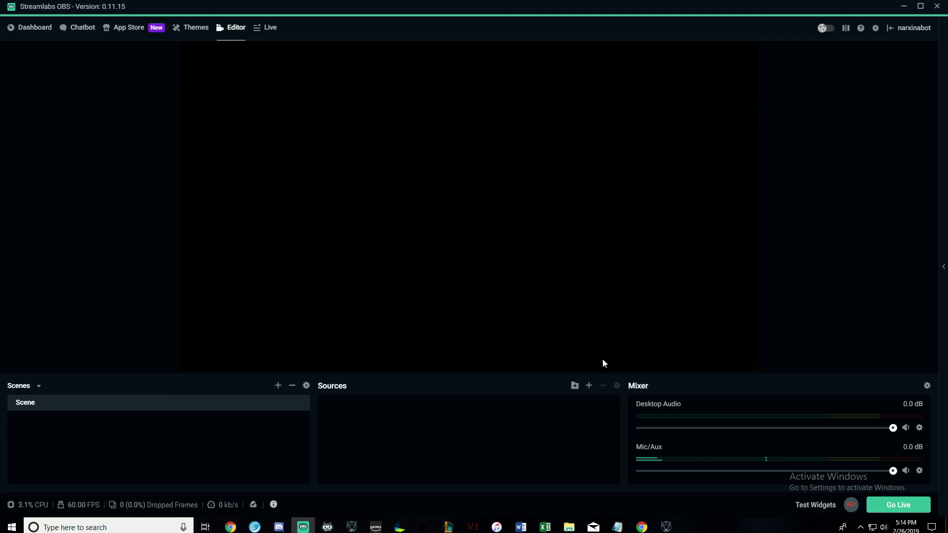
{"action": "left_click", "coordinate": [589, 388]}
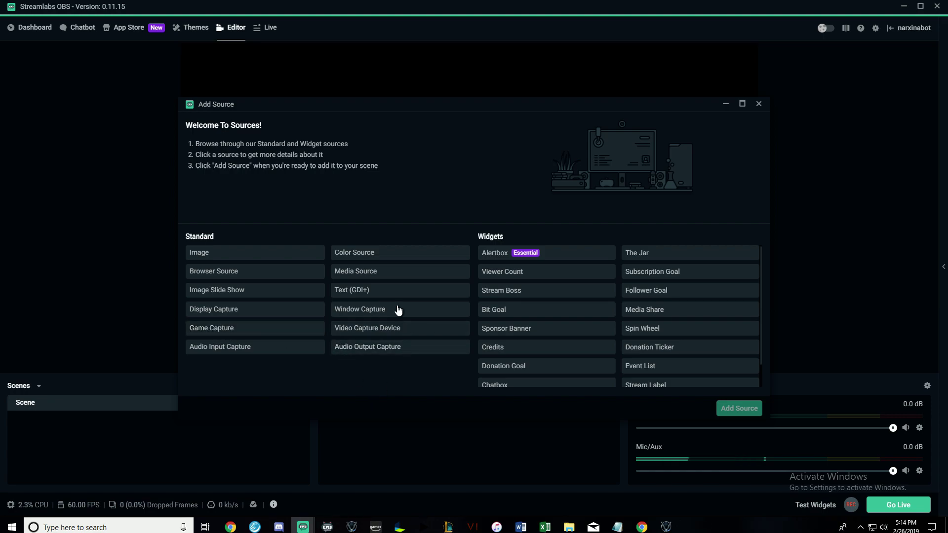
{"action": "left_click", "coordinate": [370, 314]}
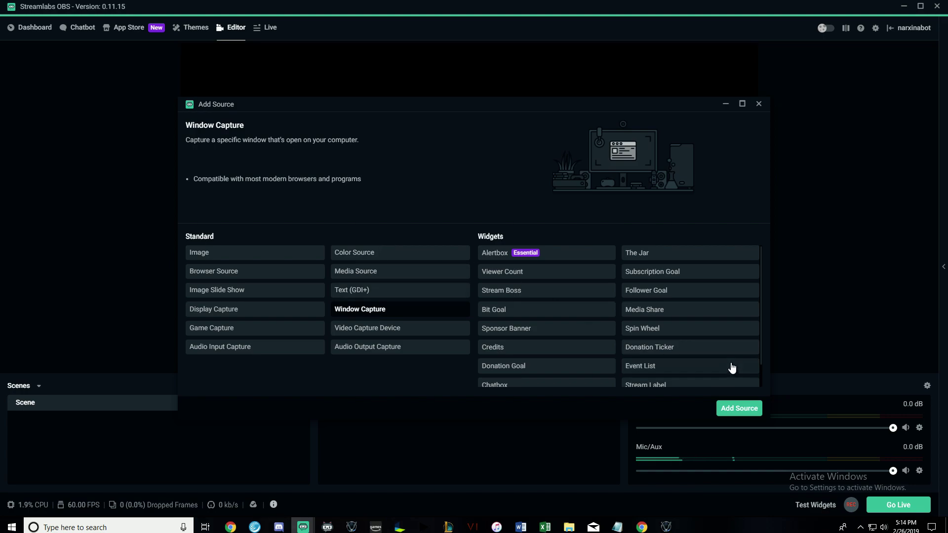
{"action": "left_click", "coordinate": [739, 409]}
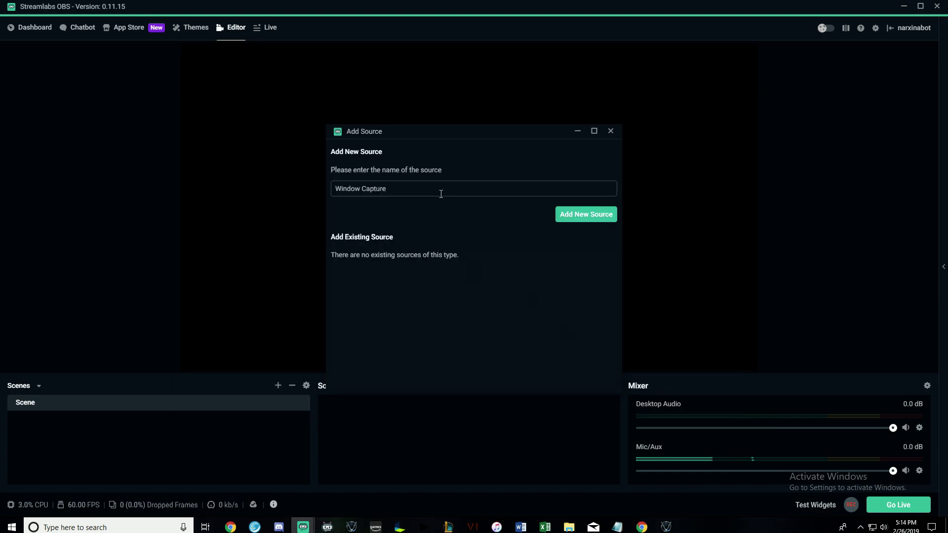
{"action": "type", "text": "Vindictus"}
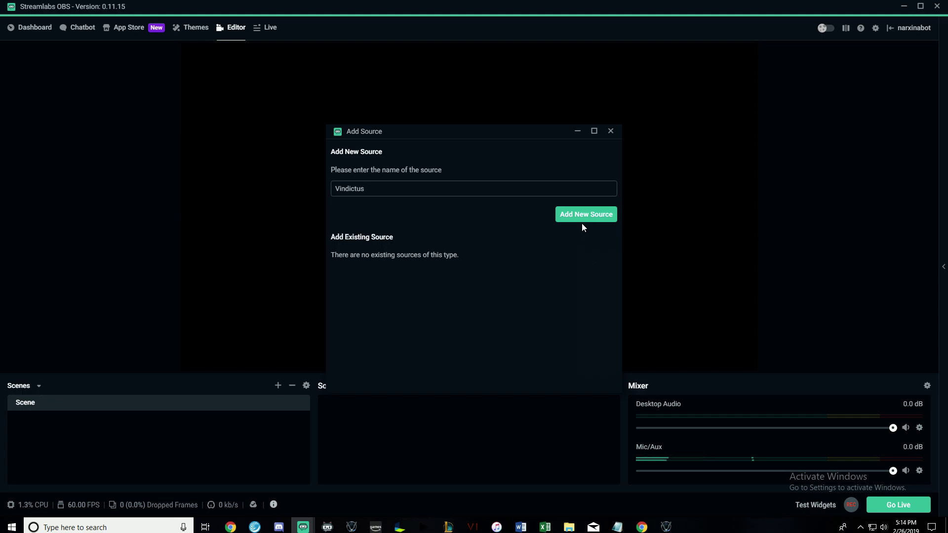
{"action": "left_click", "coordinate": [582, 214]}
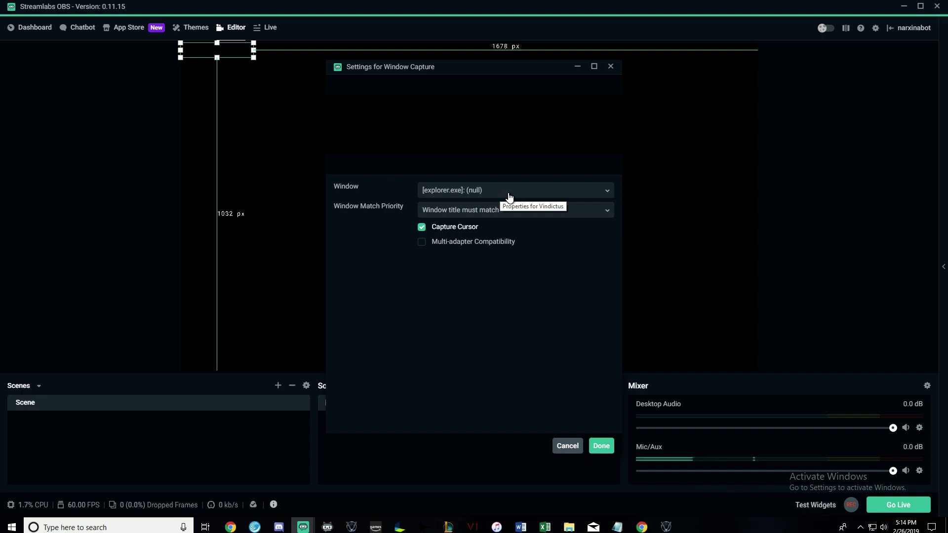
Set the capture window to [Vindictus.exe]: Vindictus, matching by exact title.
{"action": "left_click", "coordinate": [525, 197]}
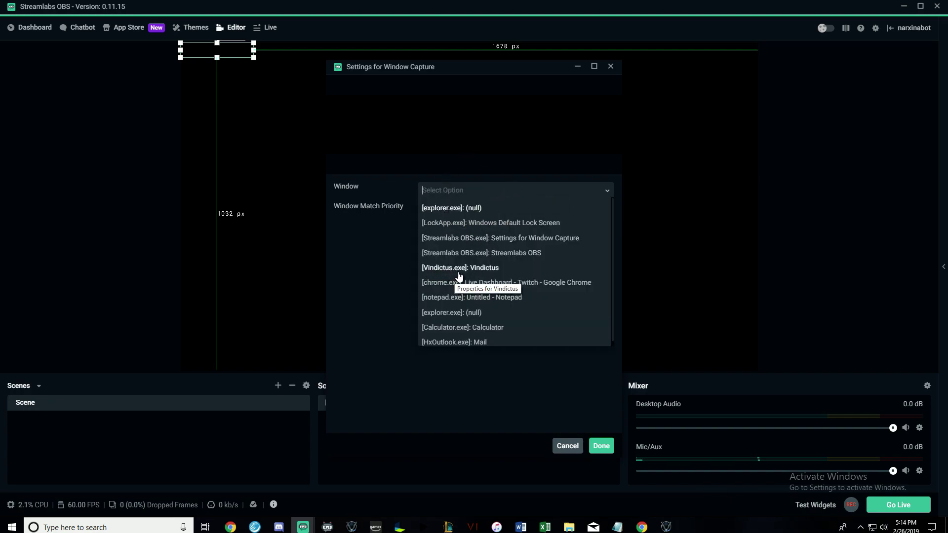
{"action": "left_click", "coordinate": [482, 272]}
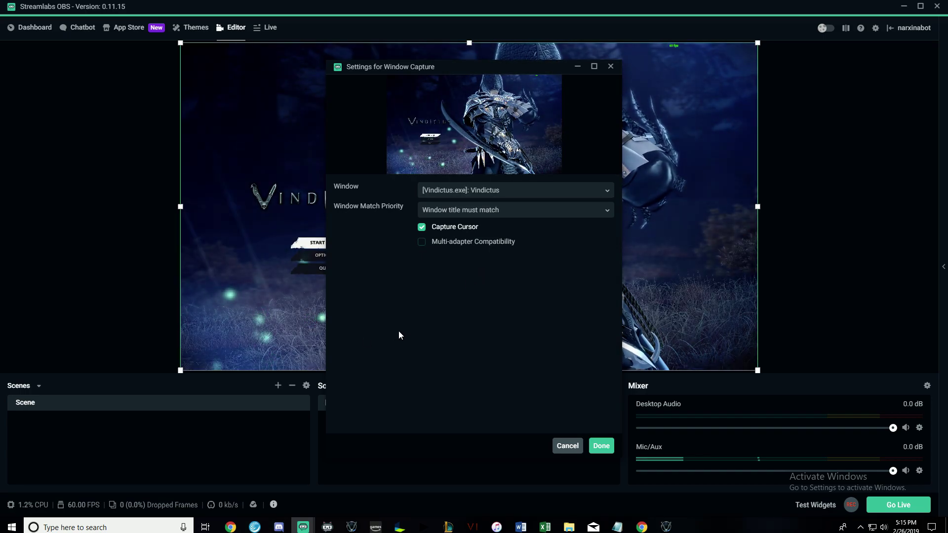
{"action": "left_click", "coordinate": [588, 210]}
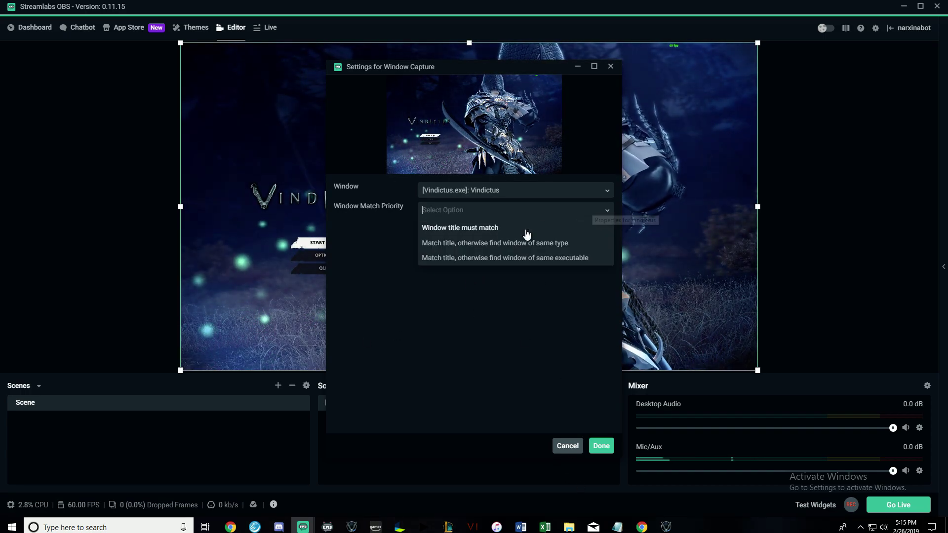
{"action": "left_click", "coordinate": [468, 228]}
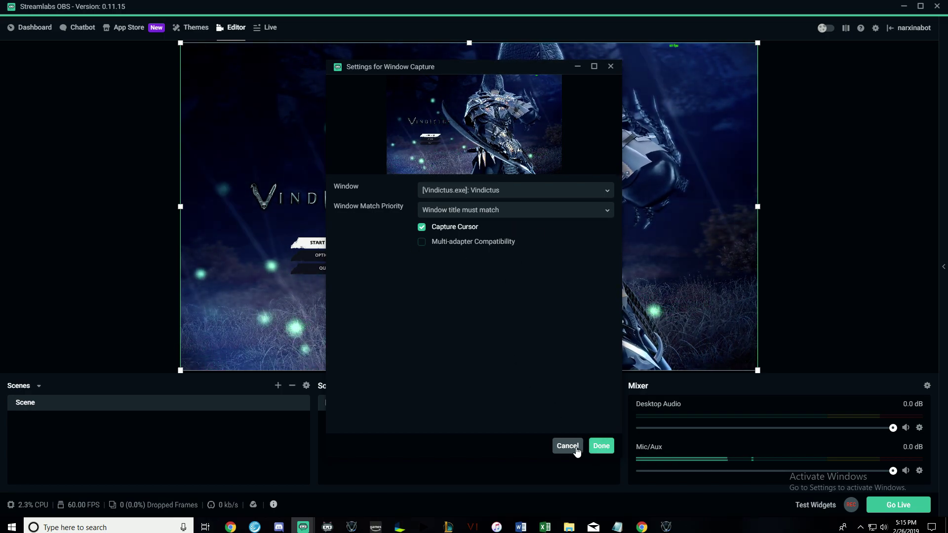
{"action": "left_click", "coordinate": [600, 449]}
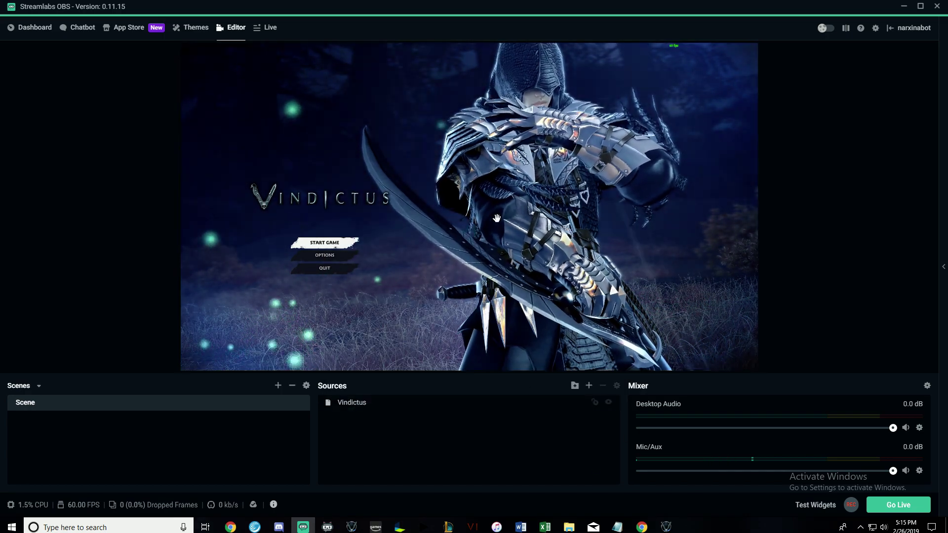
Deselect the Vindictus source, check the game, then add a scene named 'Block Secondary'.
{"action": "left_click", "coordinate": [474, 280]}
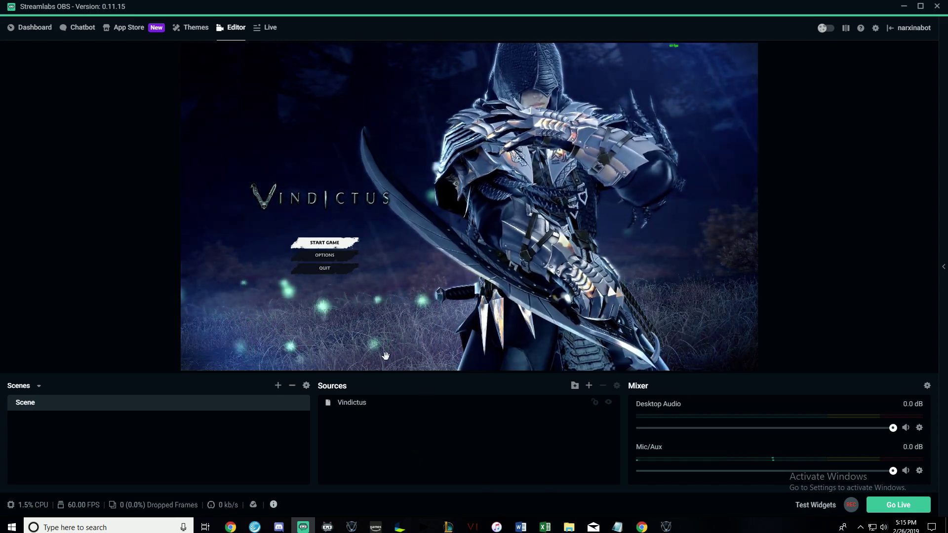
{"action": "key", "text": "alt+Tab"}
{"action": "key", "text": "alt+Tab"}
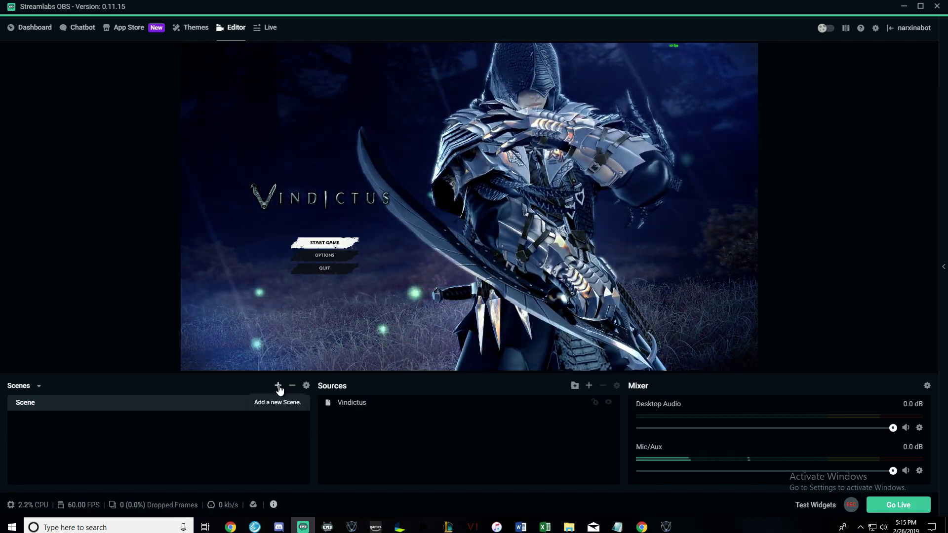
{"action": "left_click", "coordinate": [279, 387]}
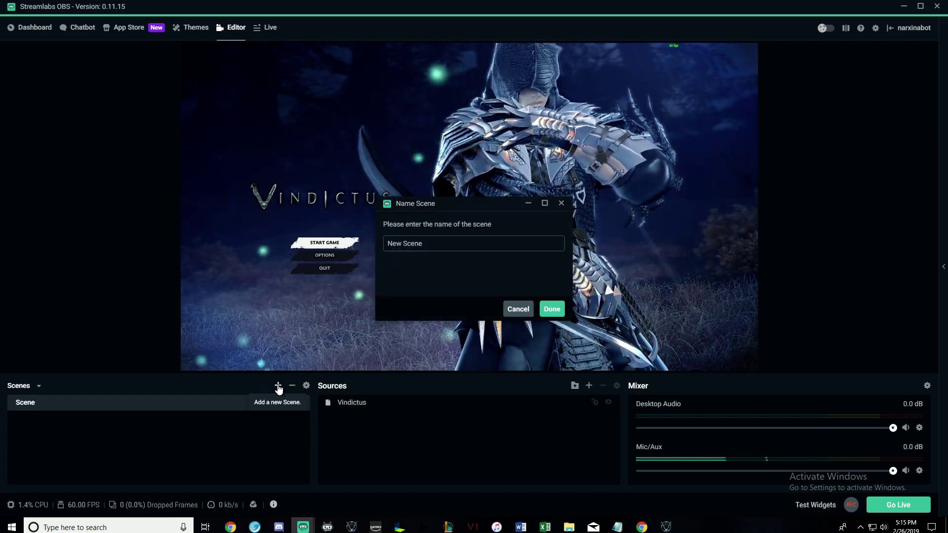
{"action": "triple_click", "coordinate": [452, 241]}
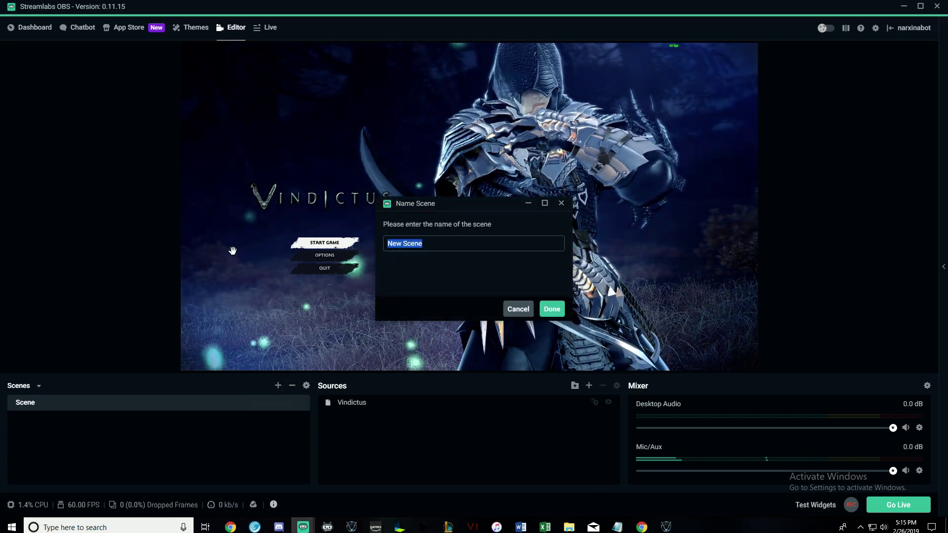
{"action": "type", "text": "Block Secondary"}
{"action": "key", "text": "Return"}
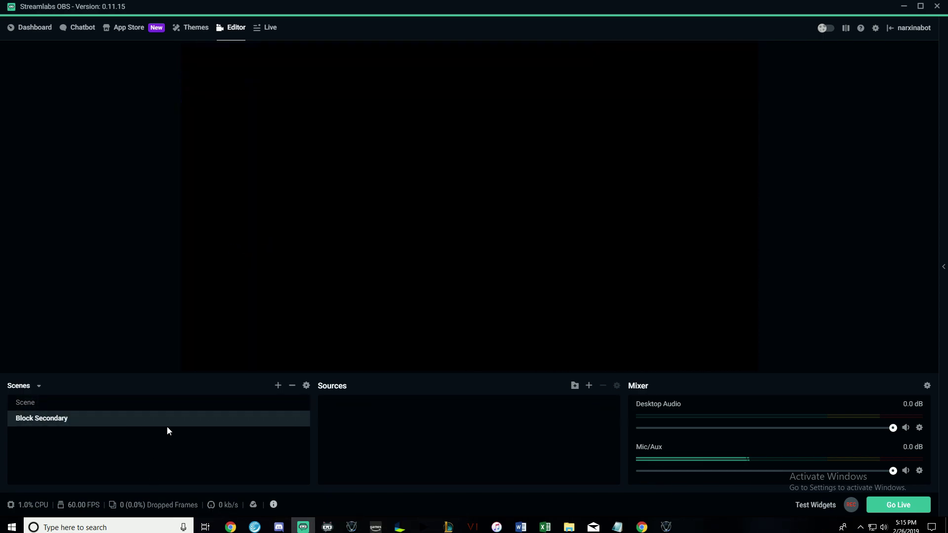
Add an image source named 'Block Chat' displaying Offline!.png.
{"action": "left_click", "coordinate": [589, 387]}
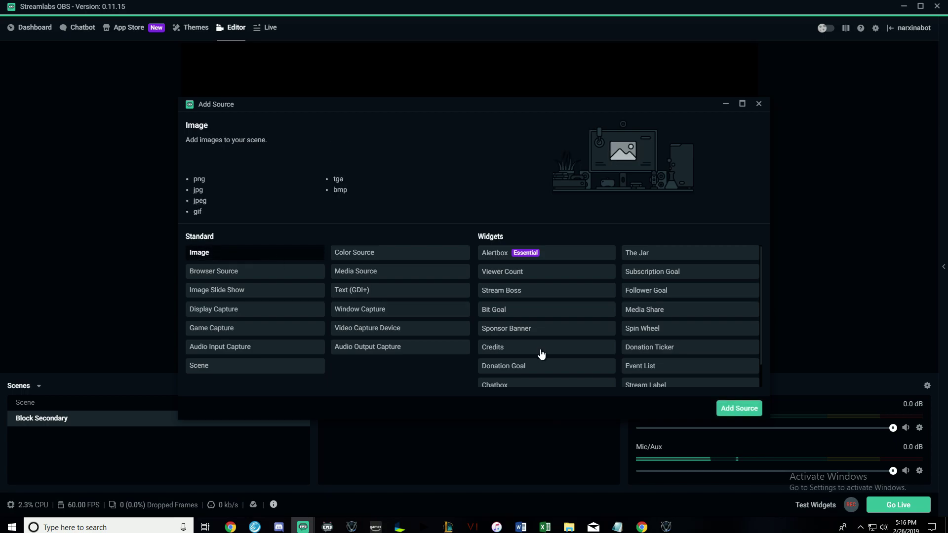
{"action": "left_click", "coordinate": [749, 410]}
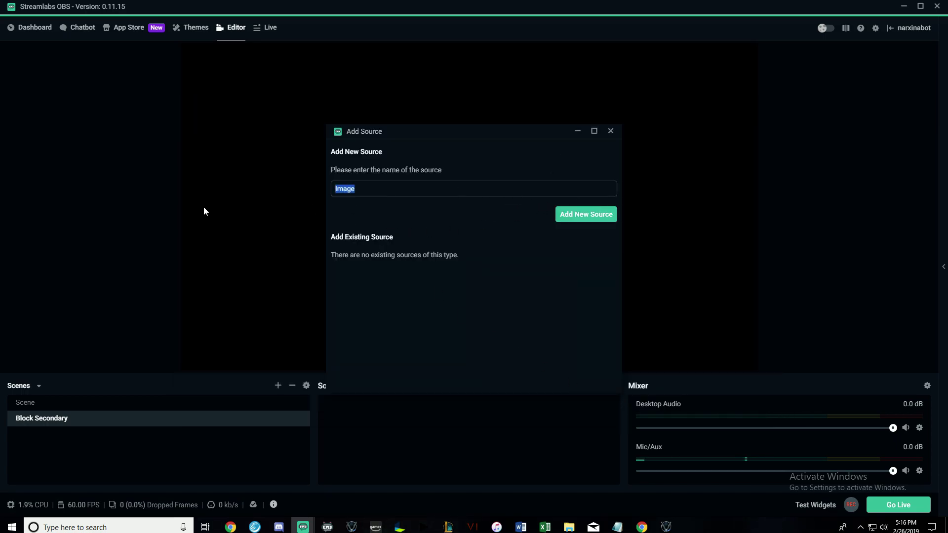
{"action": "type", "text": "Block Chat"}
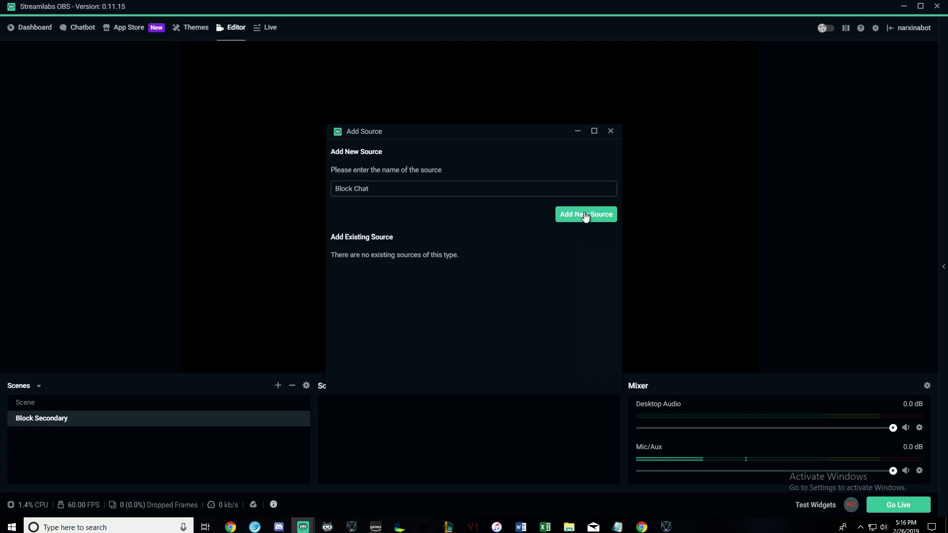
{"action": "left_click", "coordinate": [567, 220]}
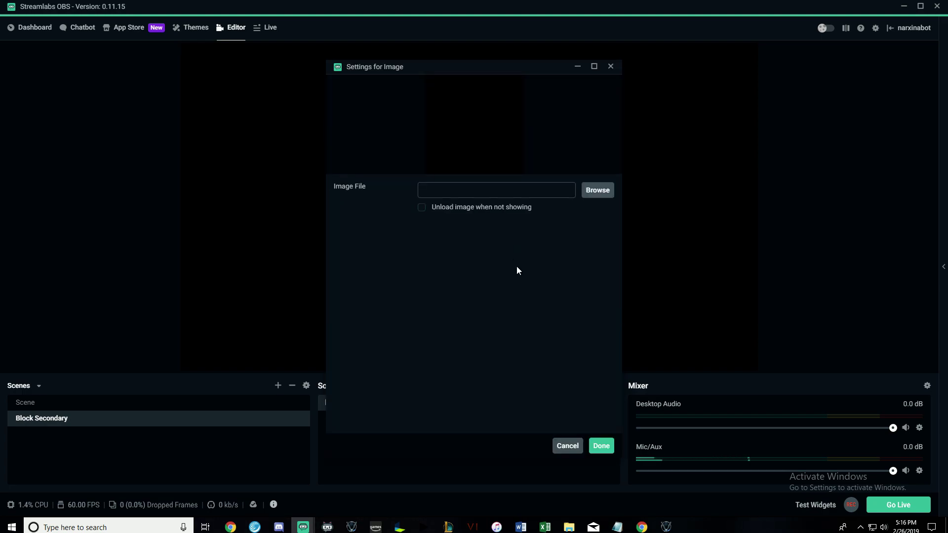
{"action": "left_click", "coordinate": [604, 192]}
{"action": "left_click_drag", "start_coordinate": [248, 9], "coordinate": [335, 40]}
{"action": "scroll", "coordinate": [462, 214], "scroll_direction": "down", "scroll_amount": 1}
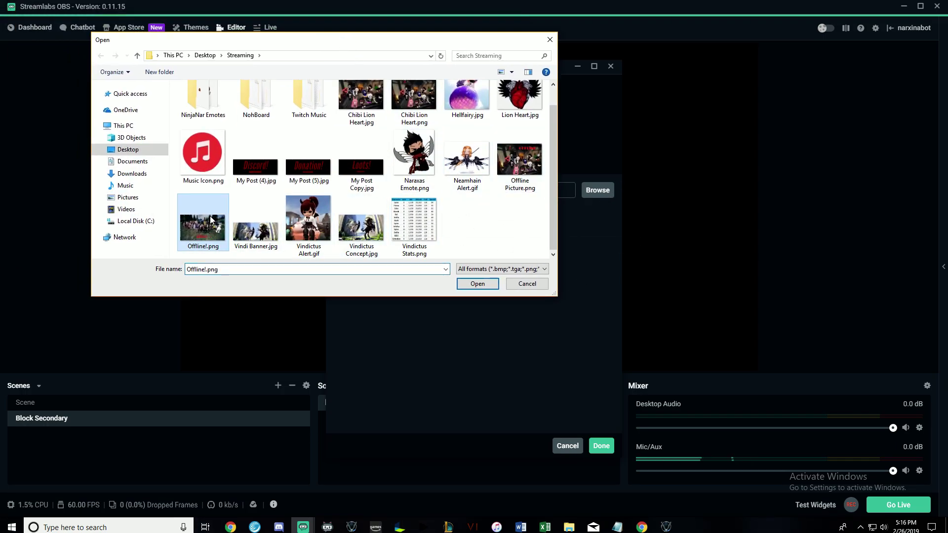
{"action": "left_click", "coordinate": [477, 283]}
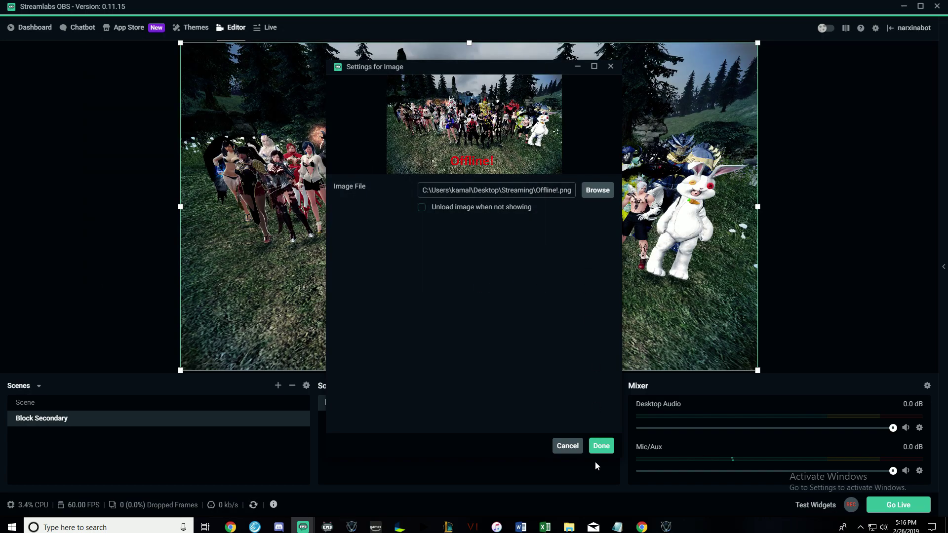
{"action": "left_click", "coordinate": [601, 448]}
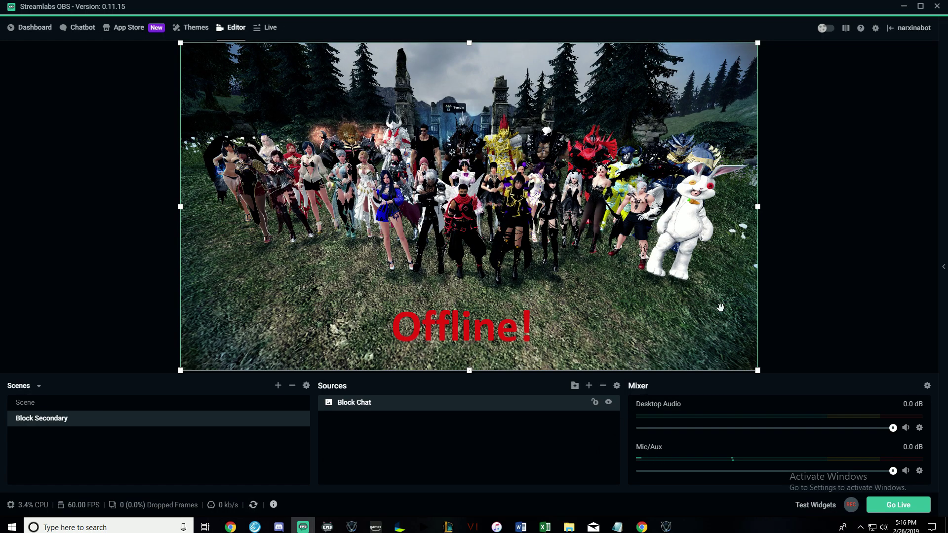
Compare Scene and Block Secondary by switching between them, ending on Scene.
{"action": "left_click", "coordinate": [123, 409]}
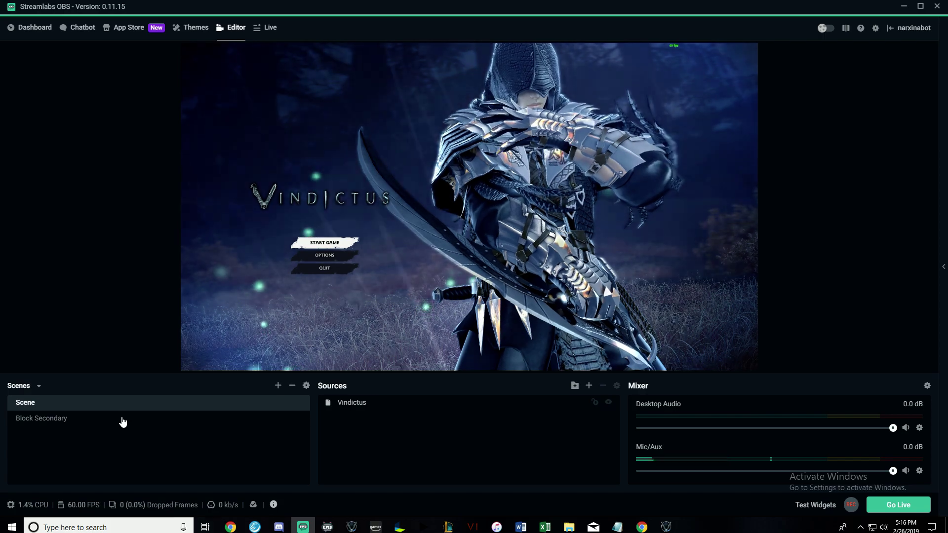
{"action": "left_click", "coordinate": [121, 417]}
{"action": "left_click", "coordinate": [124, 409]}
{"action": "left_click", "coordinate": [124, 408]}
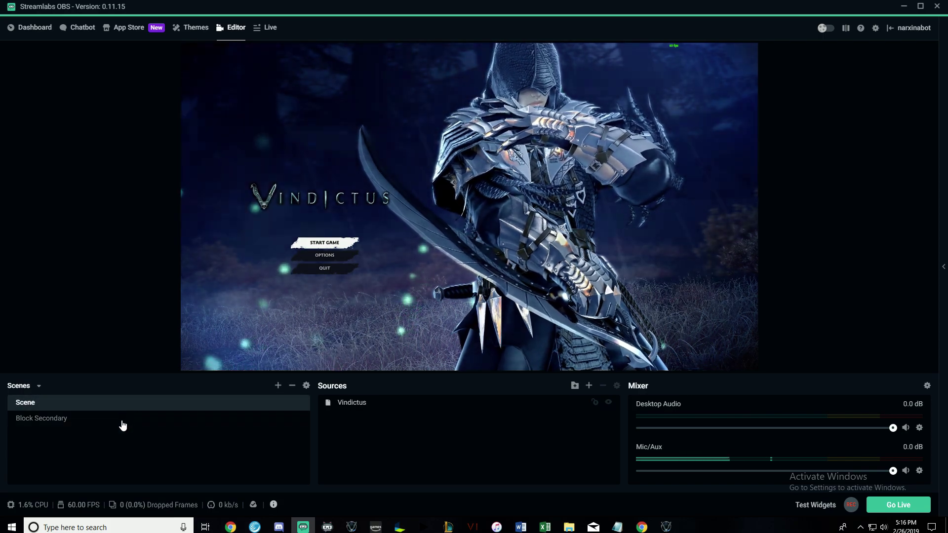
{"action": "left_click", "coordinate": [109, 420]}
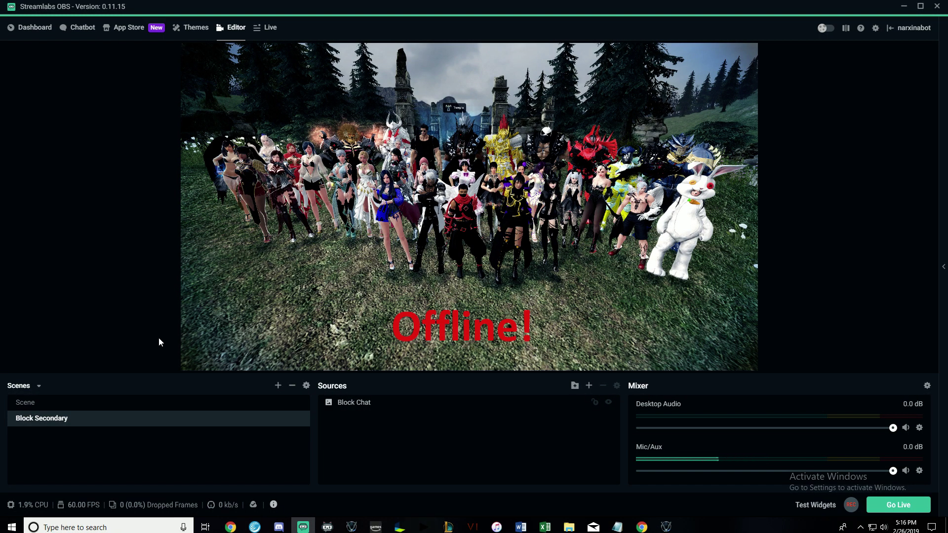
{"action": "left_click", "coordinate": [114, 408]}
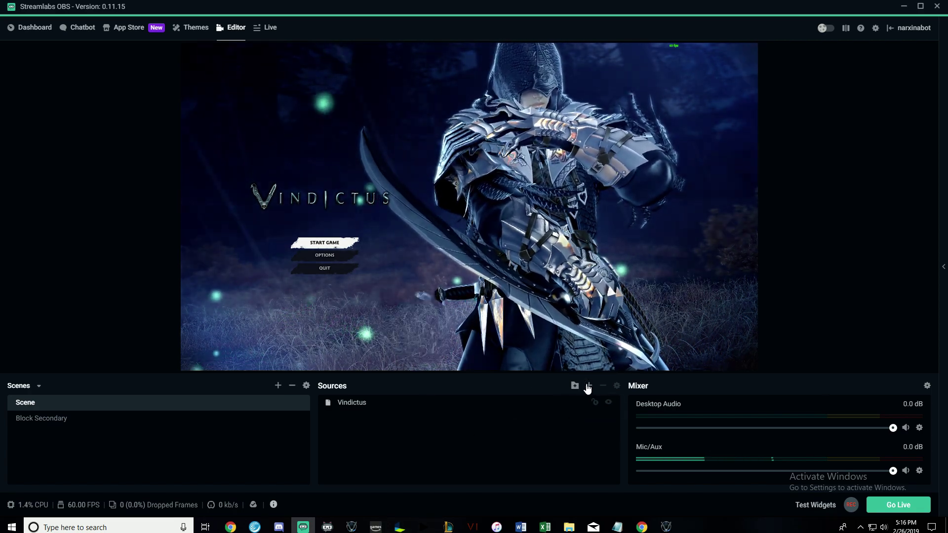
Add an Alertbox widget source to Scene, keeping the name 'Alert Box'.
{"action": "left_click", "coordinate": [589, 386]}
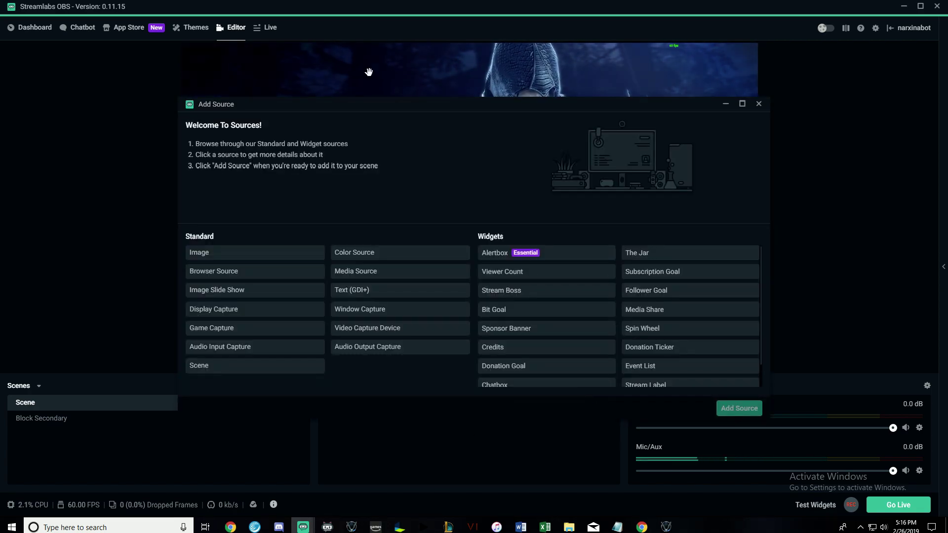
{"action": "left_click", "coordinate": [739, 408]}
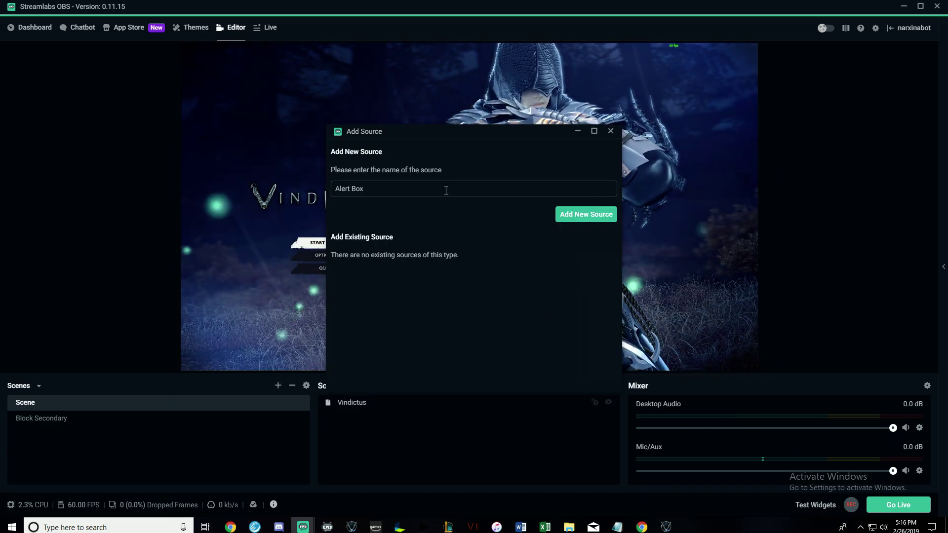
{"action": "left_click", "coordinate": [590, 216]}
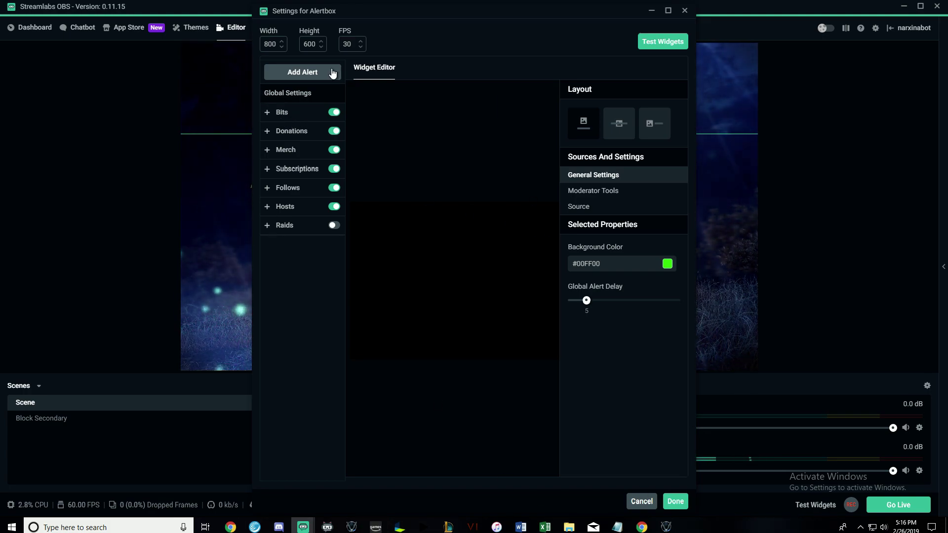
Close the Alertbox settings, drag the alert box to the upper centre of the preview, and deselect it.
{"action": "left_click", "coordinate": [675, 501]}
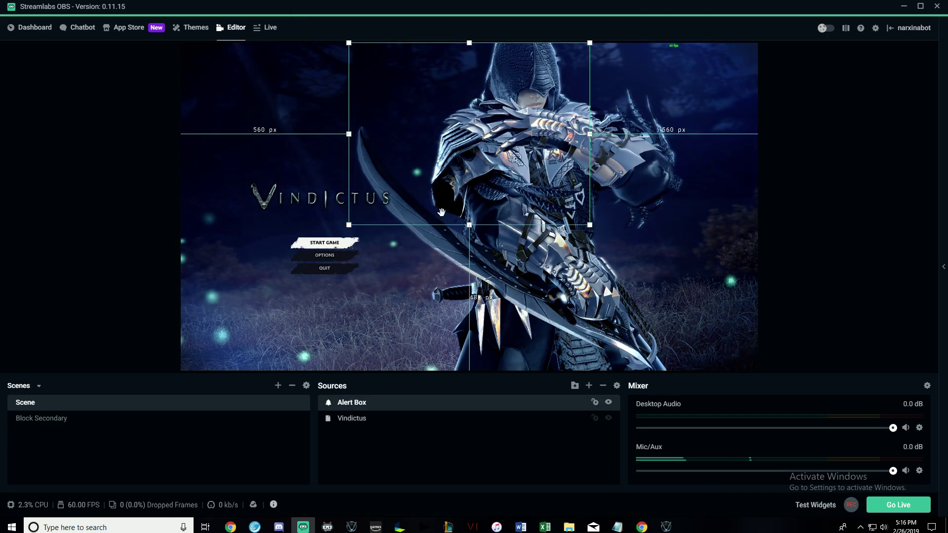
{"action": "left_click_drag", "start_coordinate": [488, 117], "coordinate": [495, 142]}
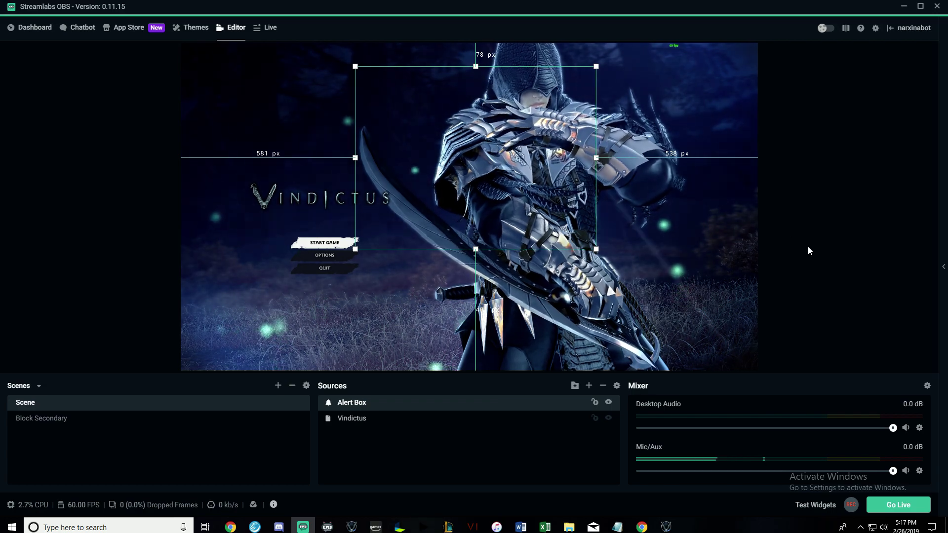
{"action": "left_click", "coordinate": [782, 324]}
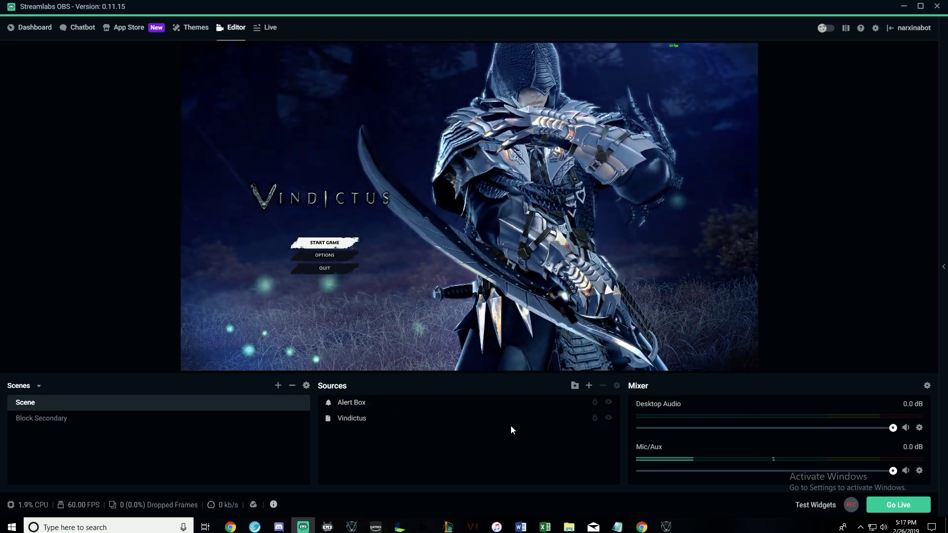
Add a Viewer Count widget, move it to the top-left of the preview, and reopen the source list.
{"action": "left_click", "coordinate": [588, 386]}
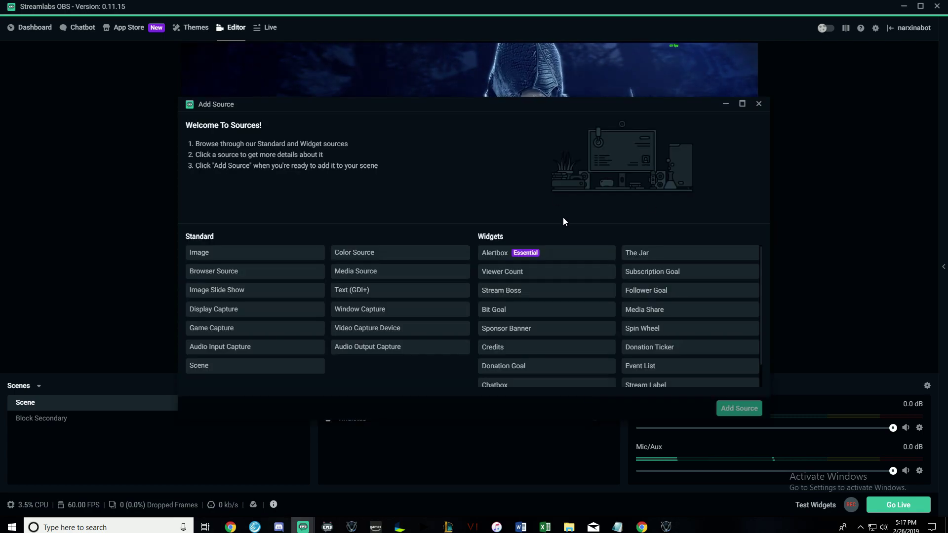
{"action": "left_click", "coordinate": [534, 278]}
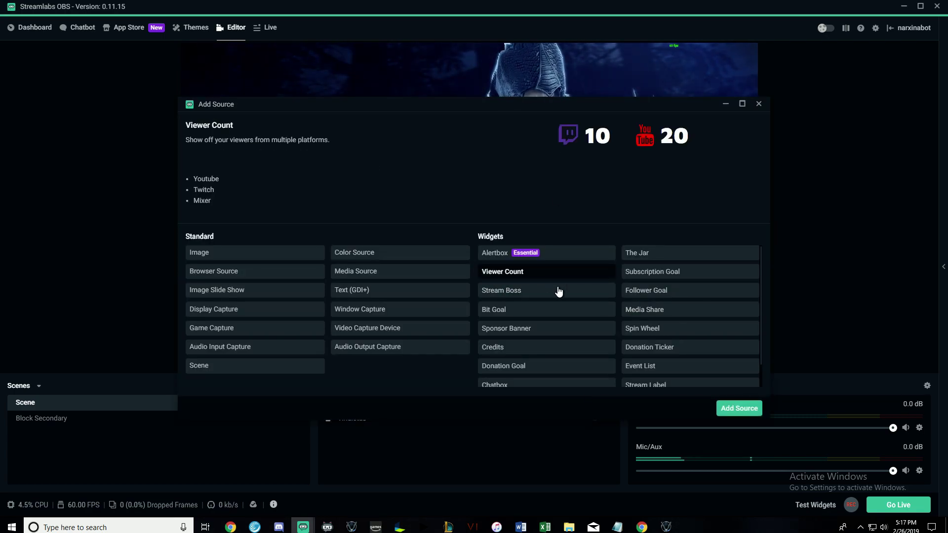
{"action": "left_click", "coordinate": [739, 408]}
{"action": "left_click", "coordinate": [557, 216]}
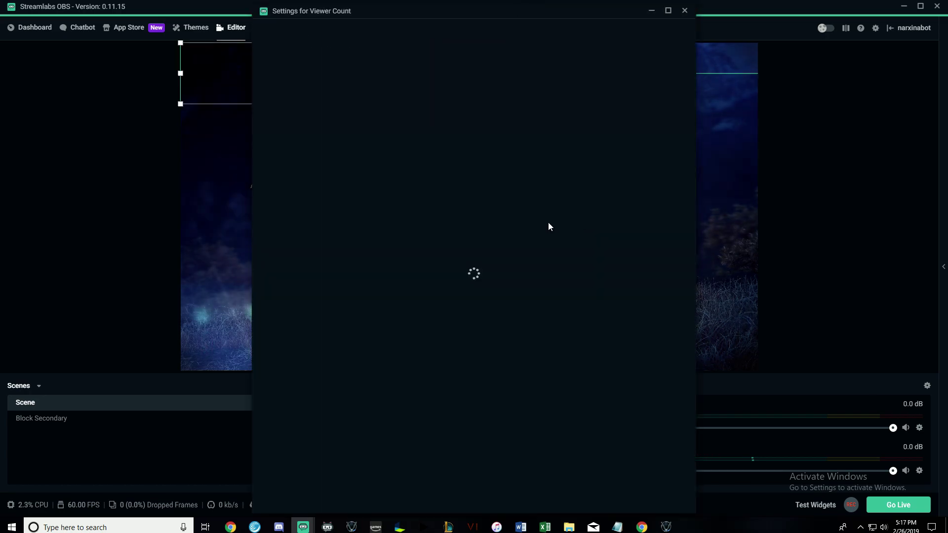
{"action": "left_click", "coordinate": [674, 501]}
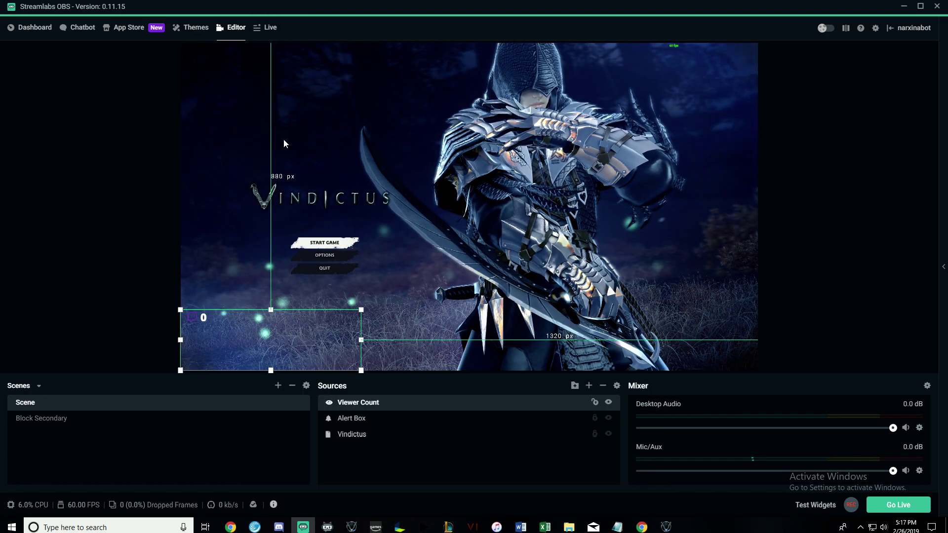
{"action": "left_click_drag", "start_coordinate": [223, 328], "coordinate": [248, 71]}
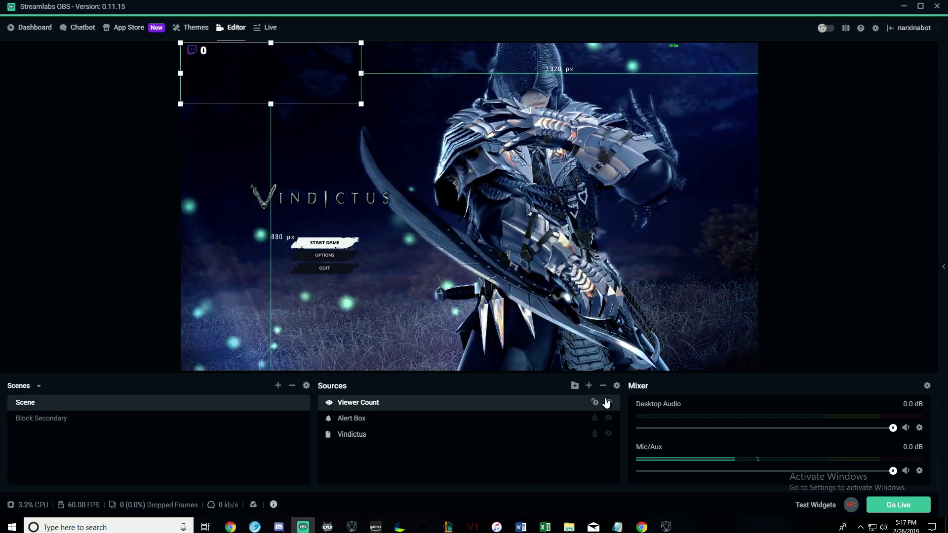
{"action": "left_click", "coordinate": [589, 386]}
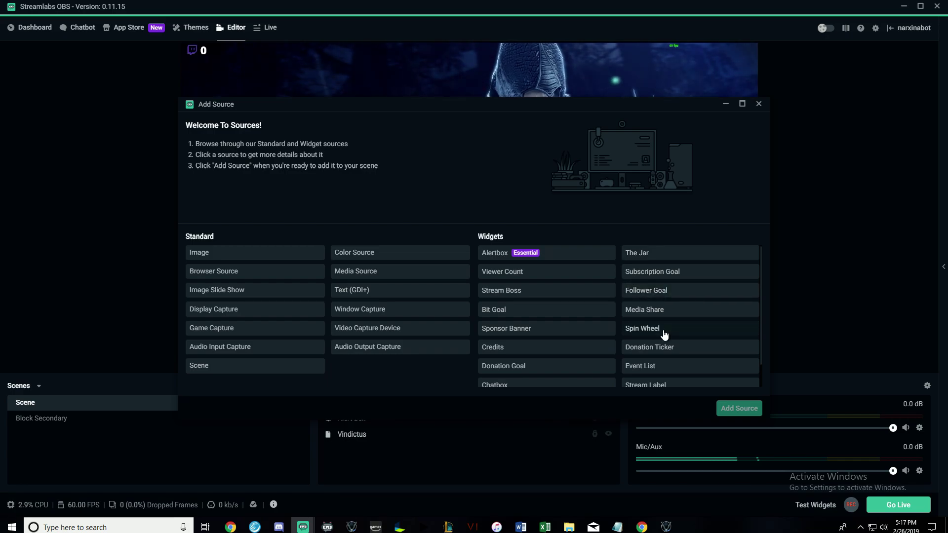
Add a Chat Box widget source to the scene.
{"action": "scroll", "coordinate": [597, 365], "scroll_direction": "down", "scroll_amount": 1}
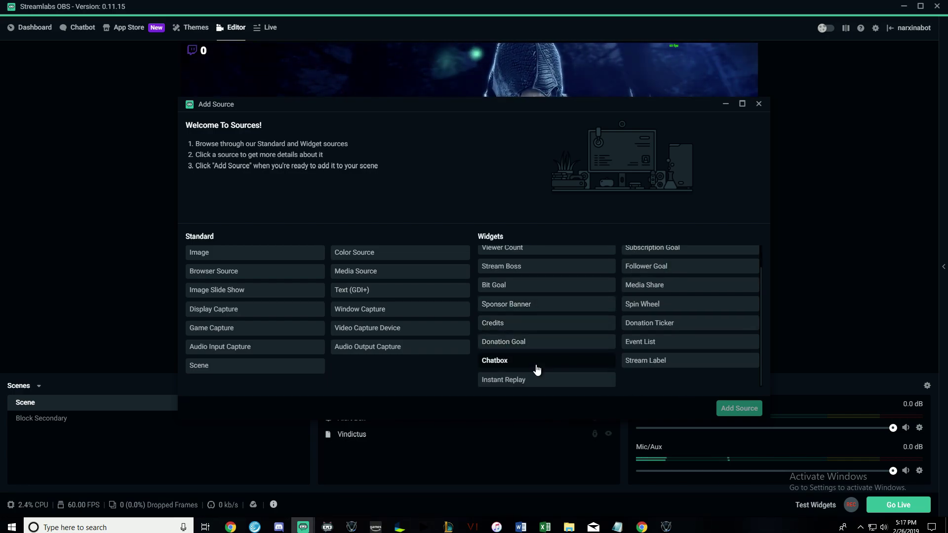
{"action": "left_click", "coordinate": [749, 413]}
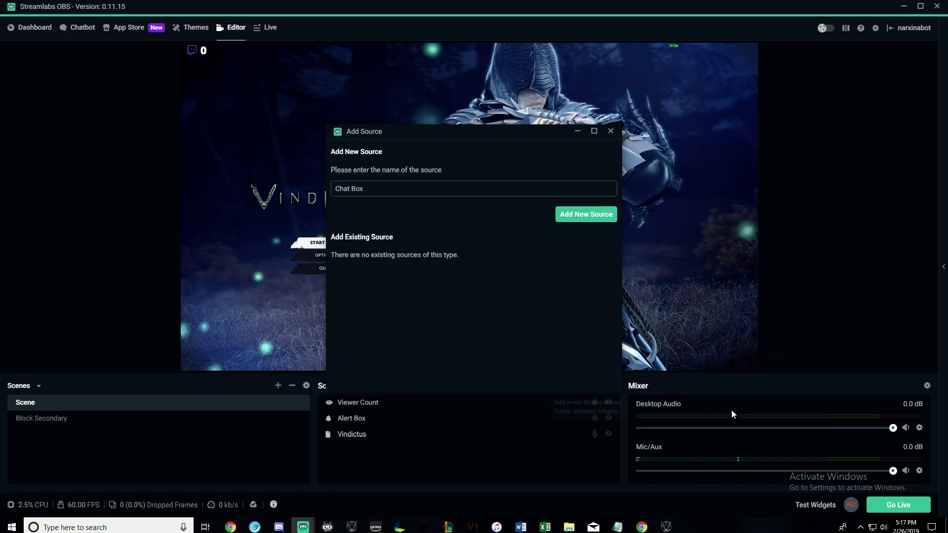
{"action": "left_click", "coordinate": [583, 214]}
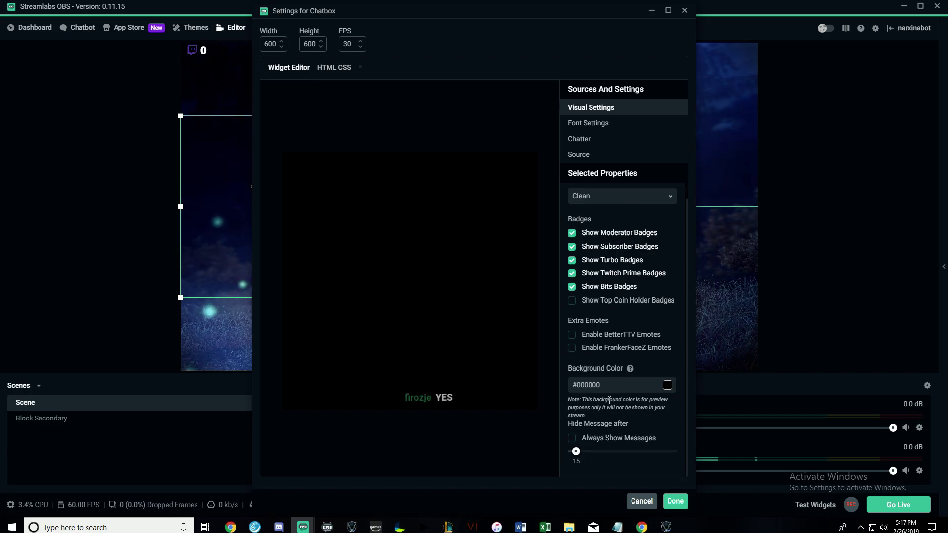
{"action": "left_click", "coordinate": [675, 501]}
Move the chat box to the upper right and send a 'Testing' chat message.
{"action": "left_click_drag", "start_coordinate": [273, 214], "coordinate": [657, 153]}
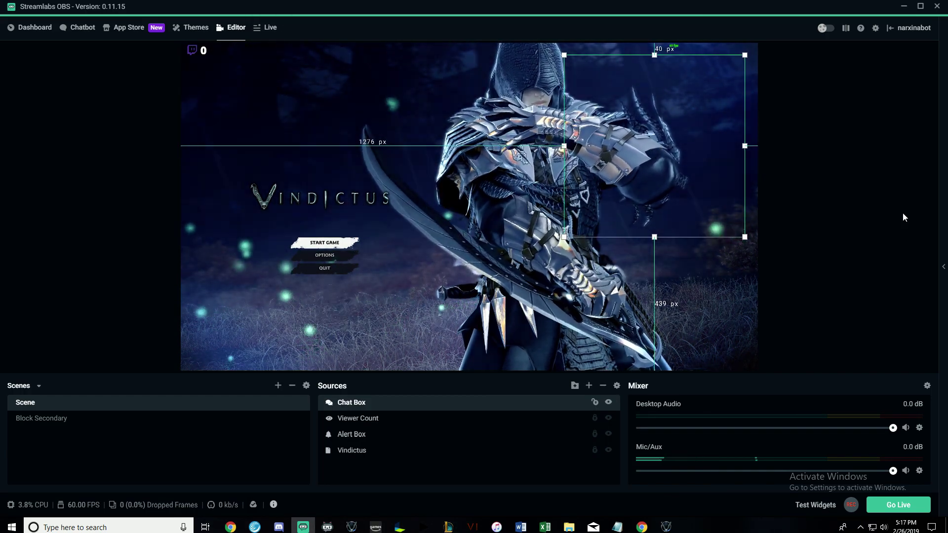
{"action": "left_click", "coordinate": [944, 267]}
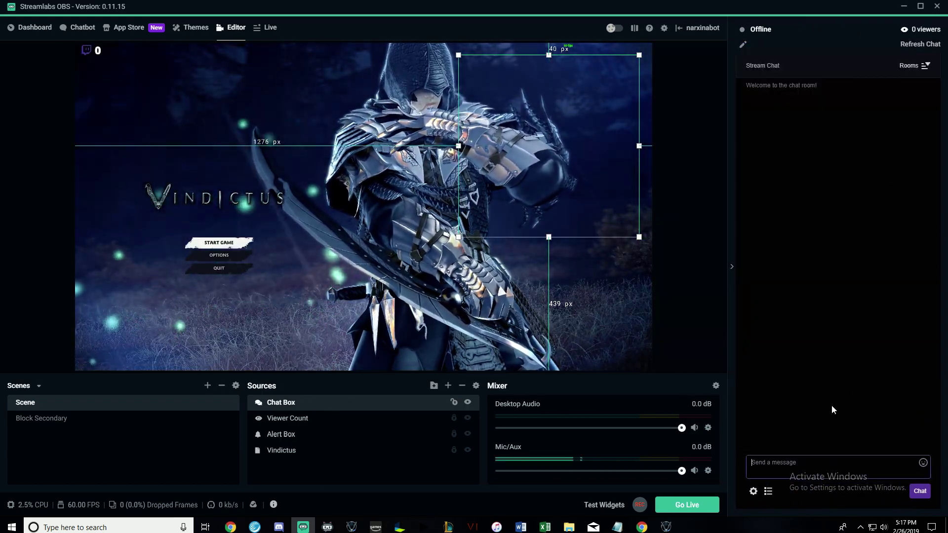
{"action": "type", "text": "Testing"}
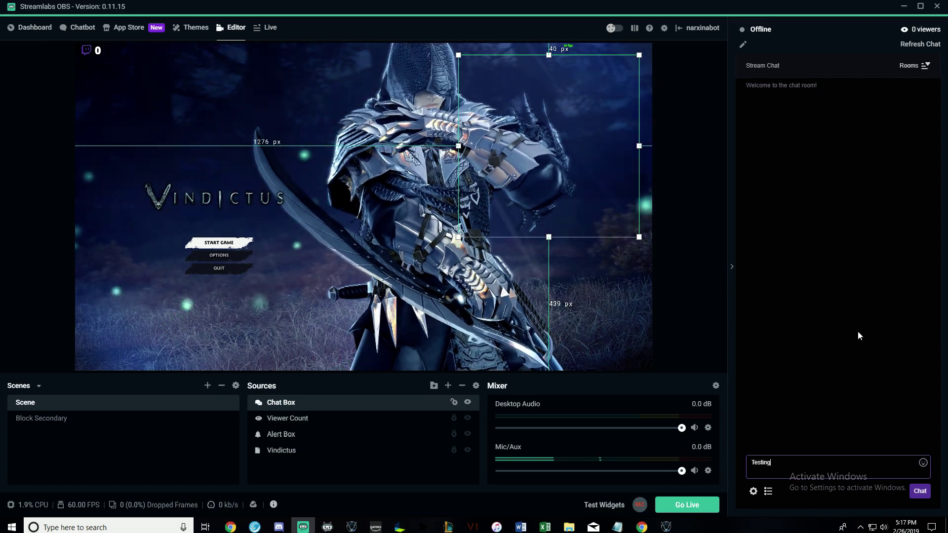
{"action": "key", "text": "Return"}
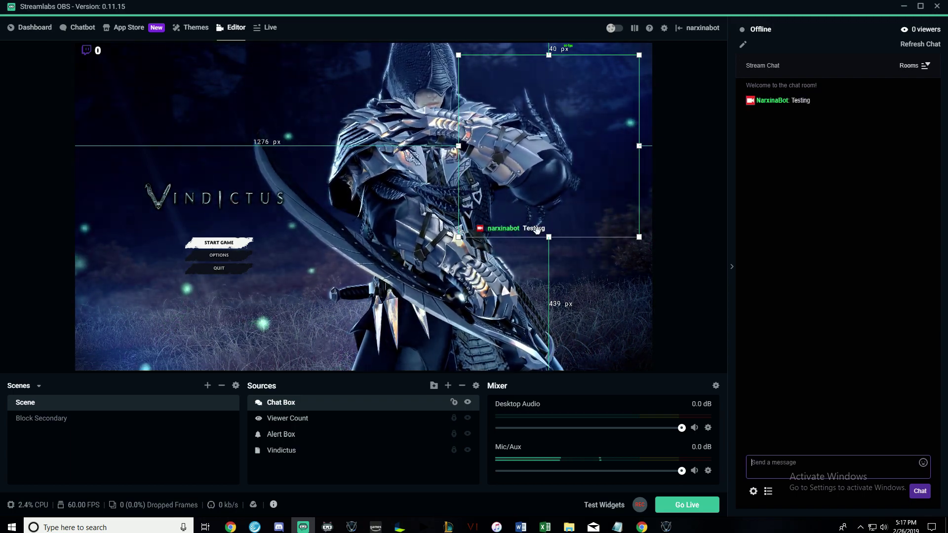
Reposition the chat box up beside the character and collapse the side chat panel.
{"action": "left_click_drag", "start_coordinate": [537, 229], "coordinate": [533, 256]}
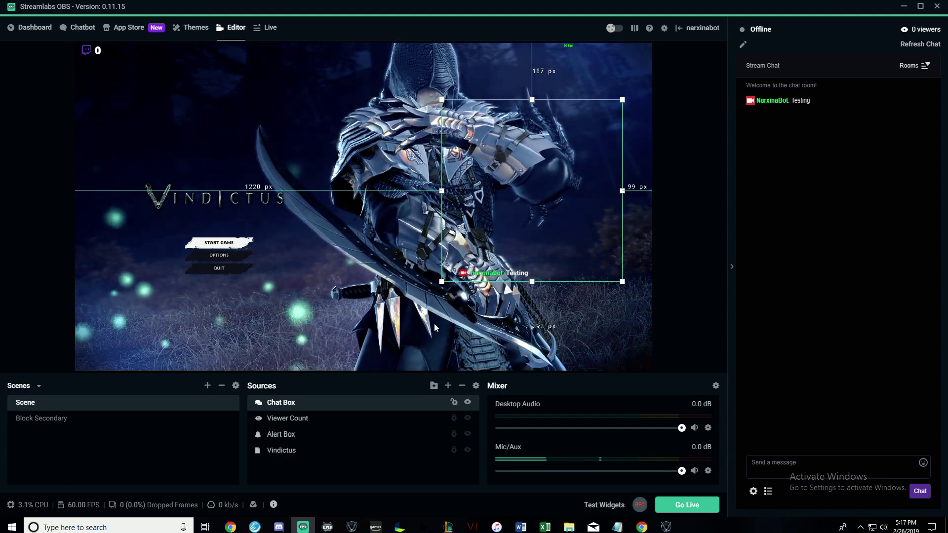
{"action": "left_click_drag", "start_coordinate": [538, 228], "coordinate": [560, 178]}
{"action": "left_click", "coordinate": [733, 270]}
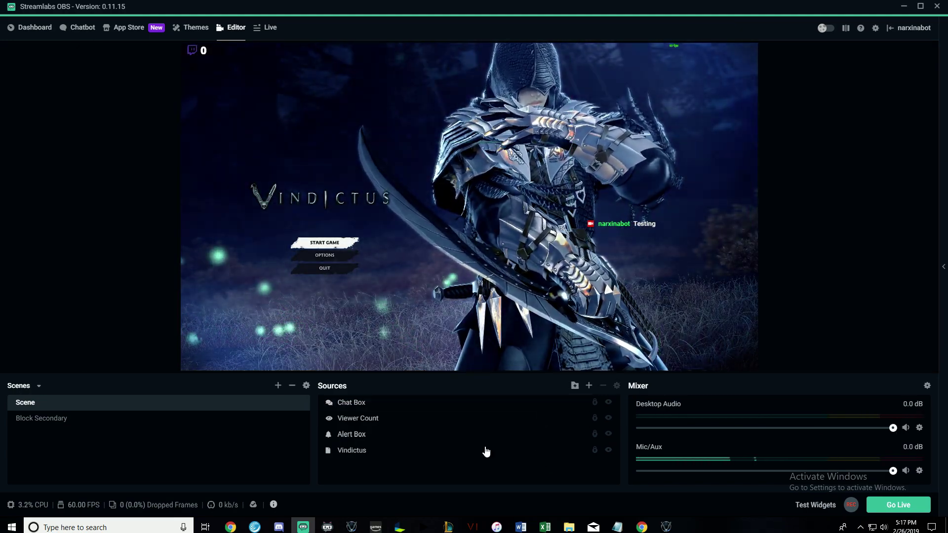
Deselect the Chat Box and open Settings, looking through the General page.
{"action": "left_click", "coordinate": [779, 117]}
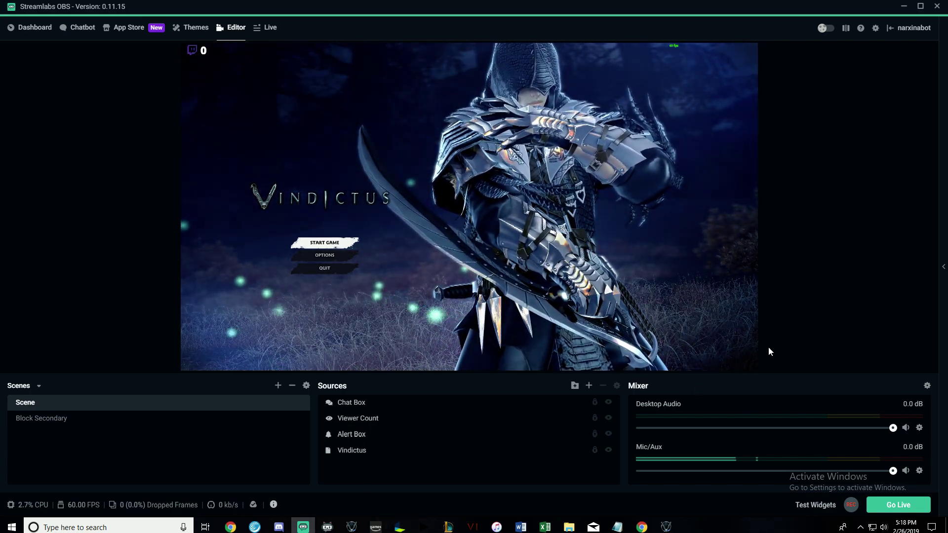
{"action": "left_click", "coordinate": [875, 28]}
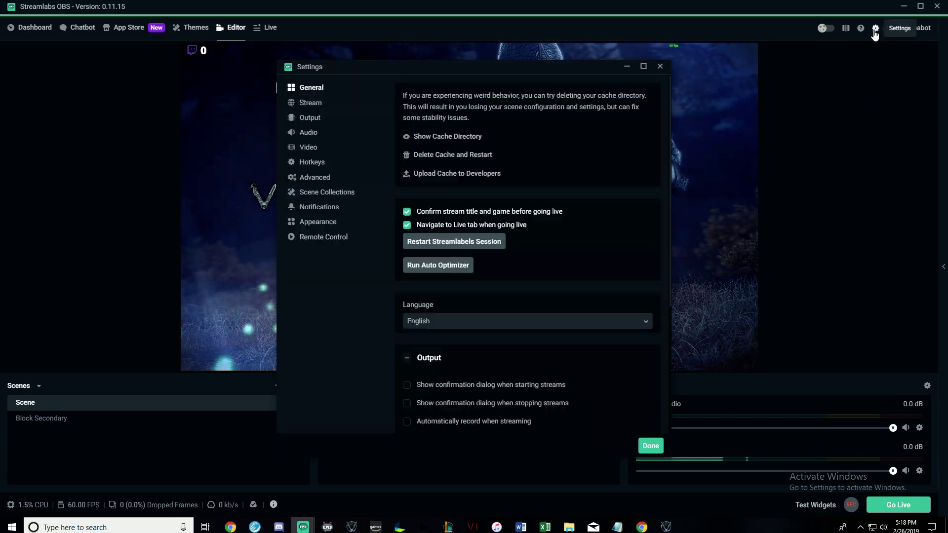
{"action": "left_click_drag", "start_coordinate": [470, 69], "coordinate": [454, 82]}
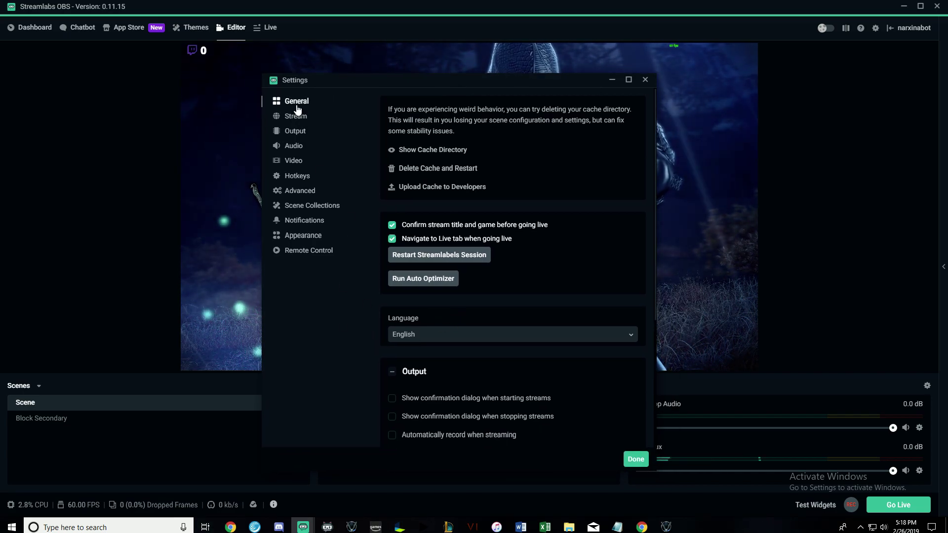
{"action": "scroll", "coordinate": [487, 186], "scroll_direction": "down", "scroll_amount": 4}
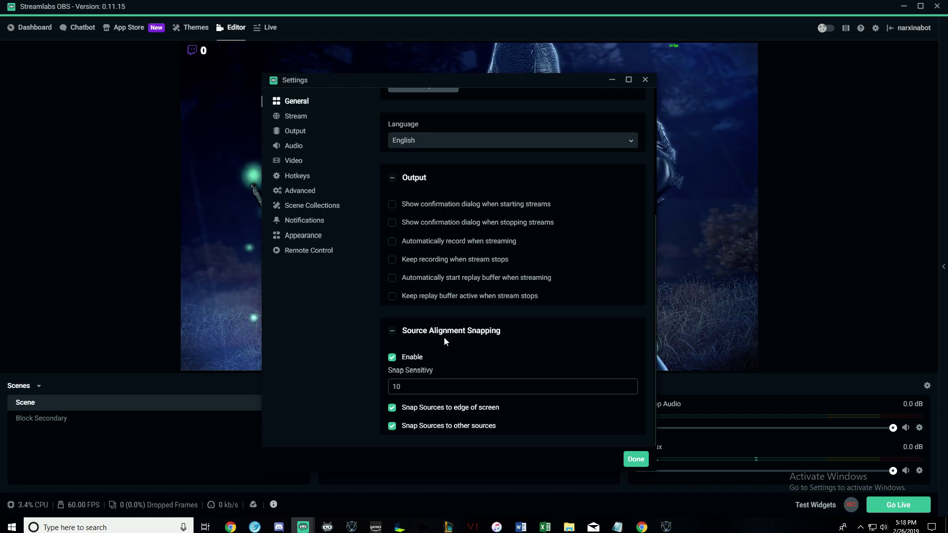
{"action": "scroll", "coordinate": [420, 321], "scroll_direction": "up", "scroll_amount": 4}
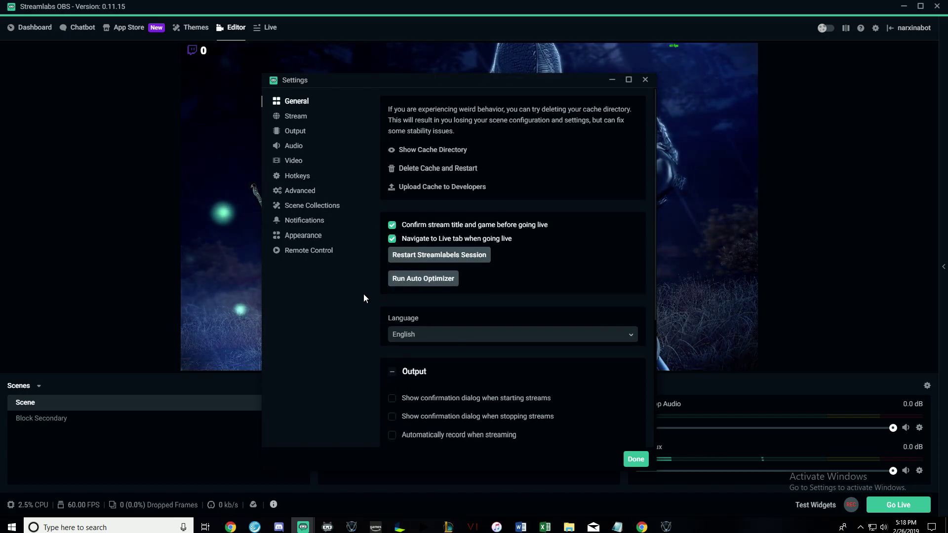
Set the Stream service to Twitch with the Auto (Recommended) server.
{"action": "left_click", "coordinate": [299, 118]}
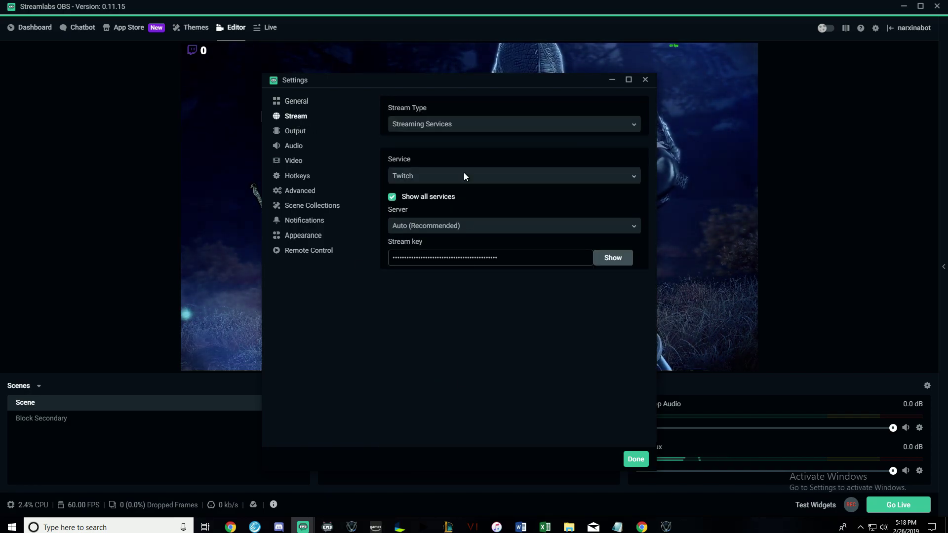
{"action": "left_click_drag", "start_coordinate": [485, 84], "coordinate": [497, 90]}
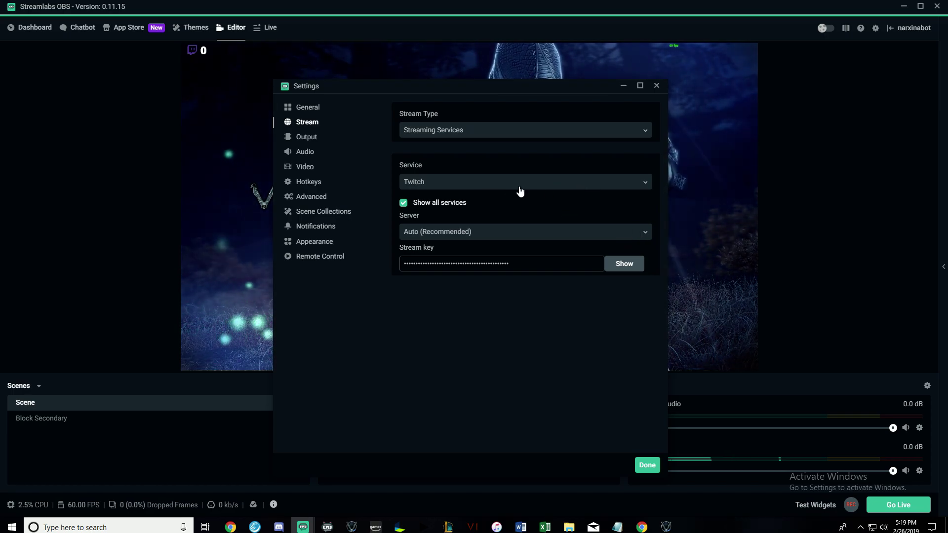
{"action": "left_click", "coordinate": [455, 183]}
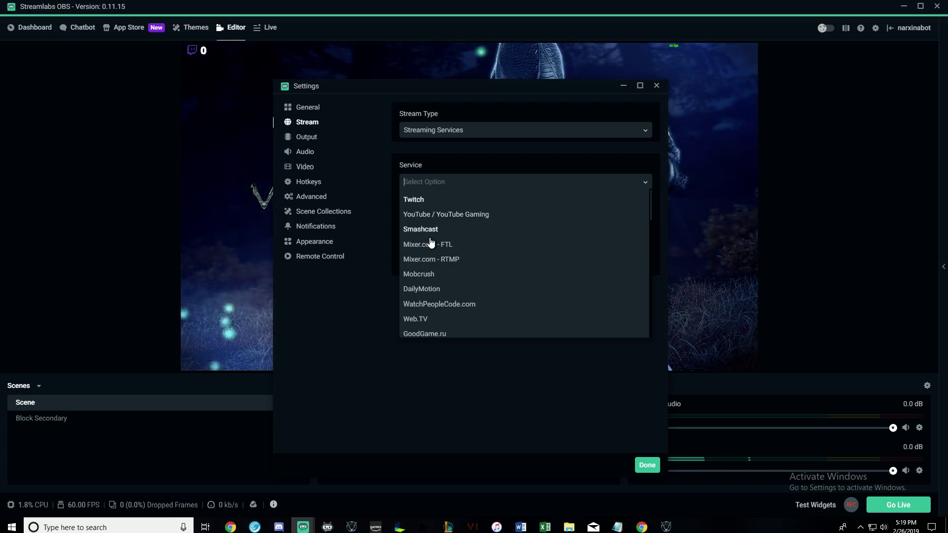
{"action": "left_click", "coordinate": [466, 378]}
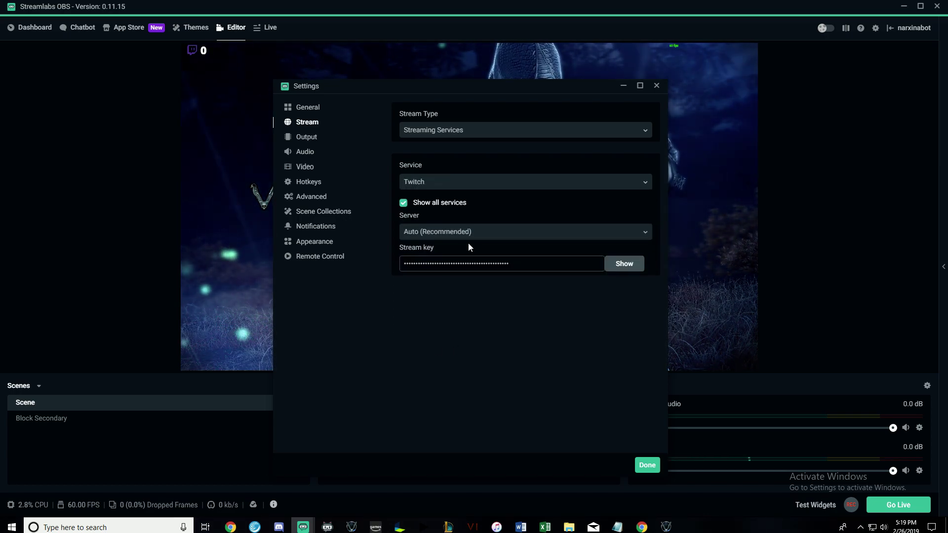
{"action": "left_click", "coordinate": [449, 239]}
{"action": "left_click", "coordinate": [426, 250]}
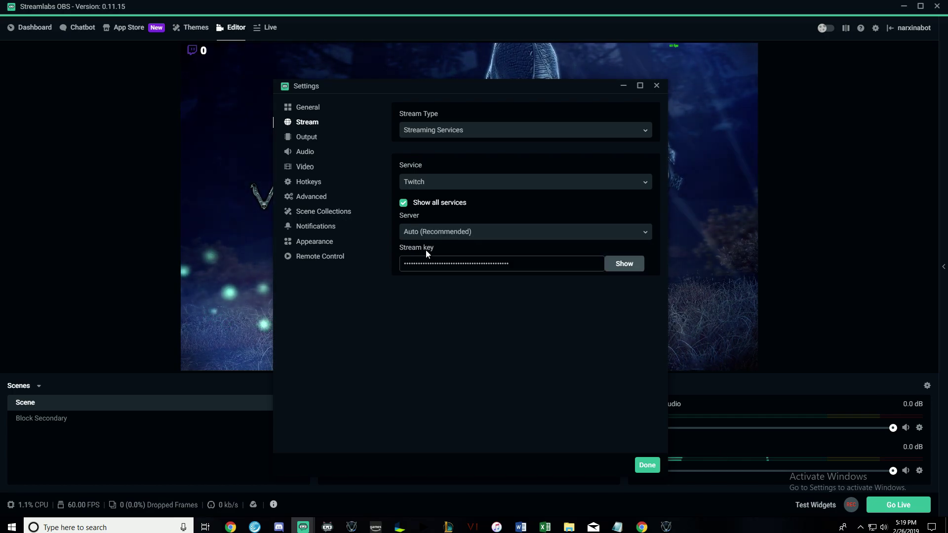
{"action": "left_click", "coordinate": [468, 237]}
{"action": "scroll", "coordinate": [465, 296], "scroll_direction": "down", "scroll_amount": 4}
{"action": "scroll", "coordinate": [434, 281], "scroll_direction": "up", "scroll_amount": 4}
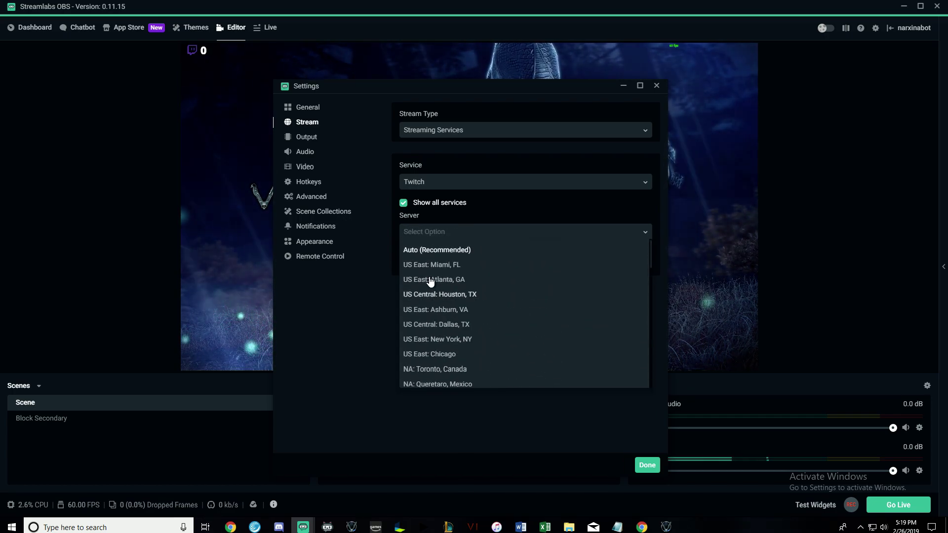
{"action": "left_click", "coordinate": [317, 363]}
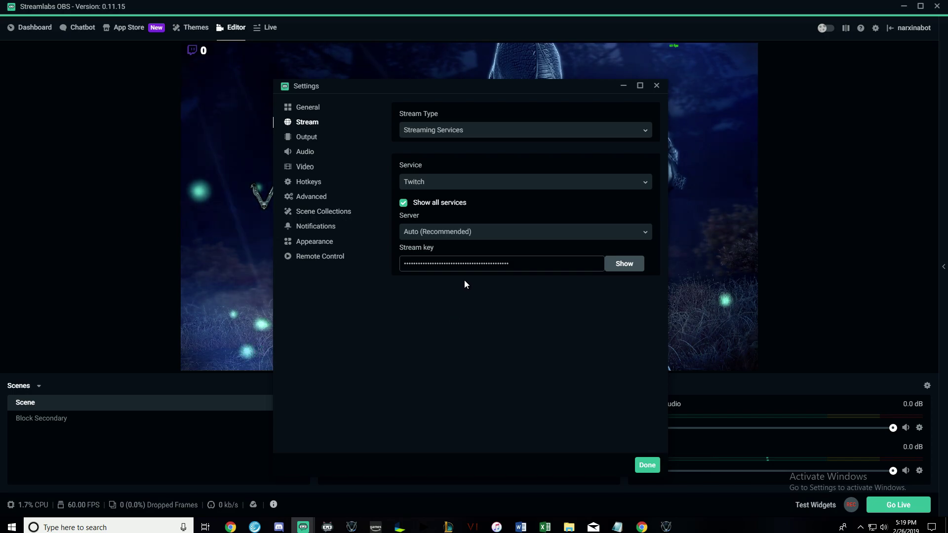
Check the masked stream key field, then bring up Chrome's Twitch Live Dashboard.
{"action": "left_click_drag", "start_coordinate": [565, 264], "coordinate": [366, 280]}
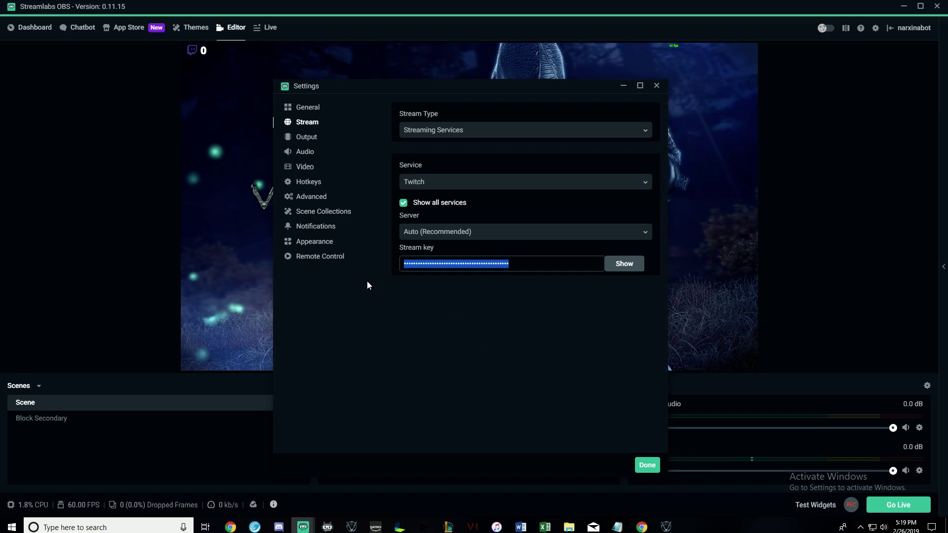
{"action": "left_click", "coordinate": [367, 281]}
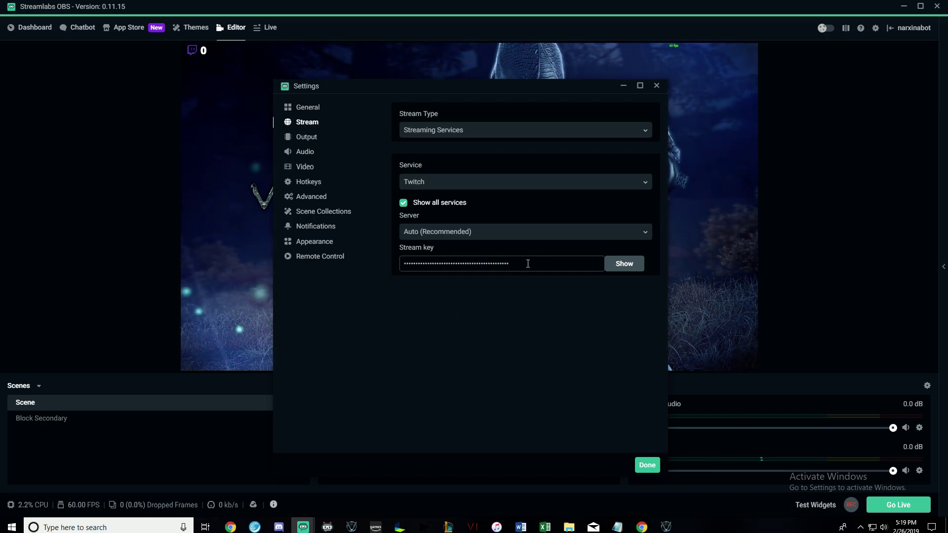
{"action": "left_click_drag", "start_coordinate": [558, 264], "coordinate": [367, 275]}
{"action": "left_click", "coordinate": [367, 275]}
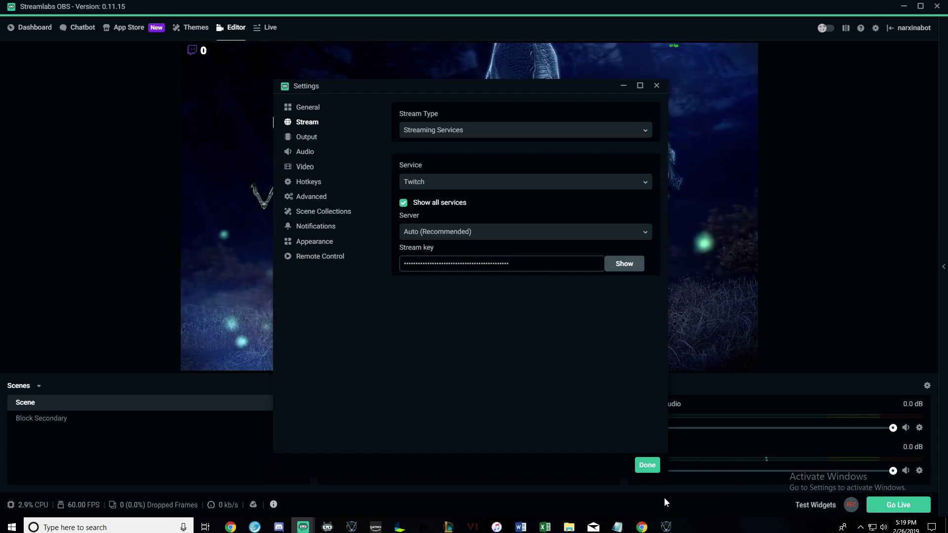
{"action": "left_click", "coordinate": [642, 527]}
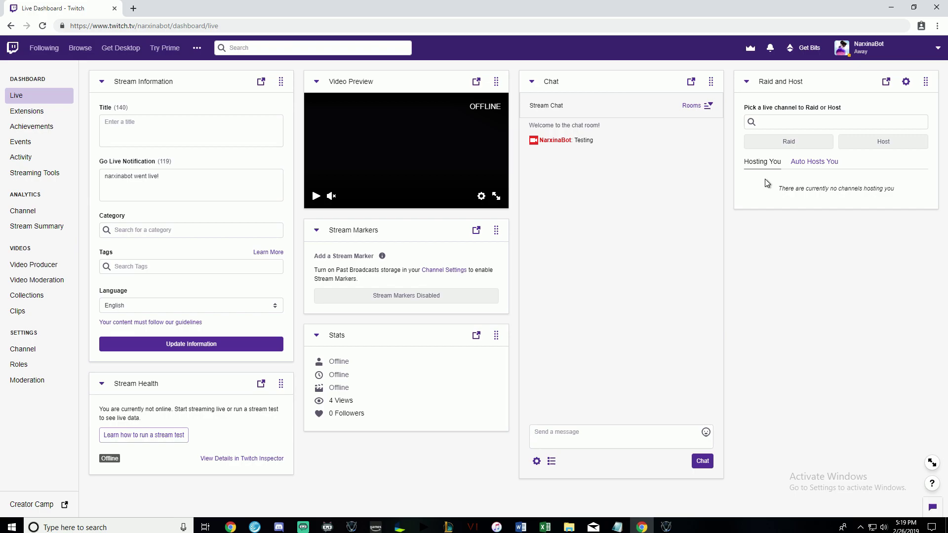
{"action": "left_click", "coordinate": [872, 45]}
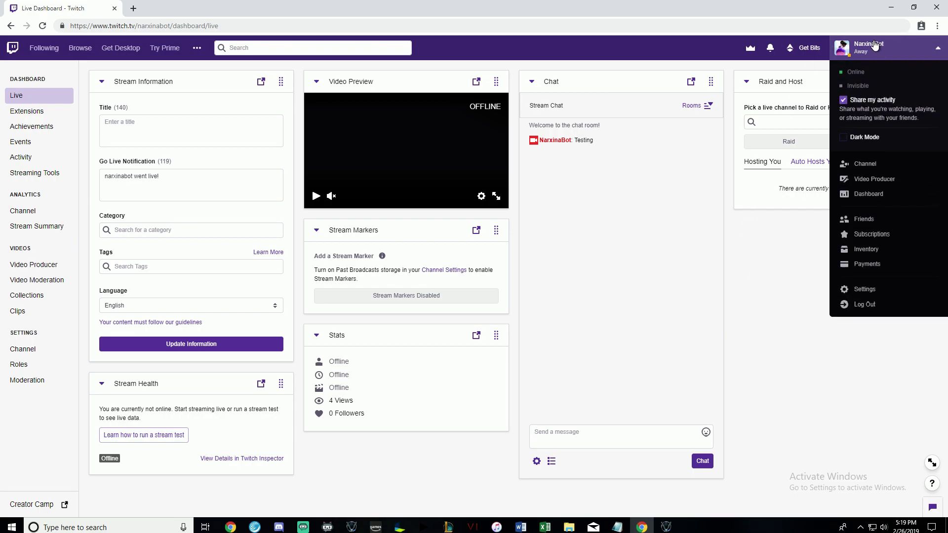
{"action": "left_click", "coordinate": [873, 196]}
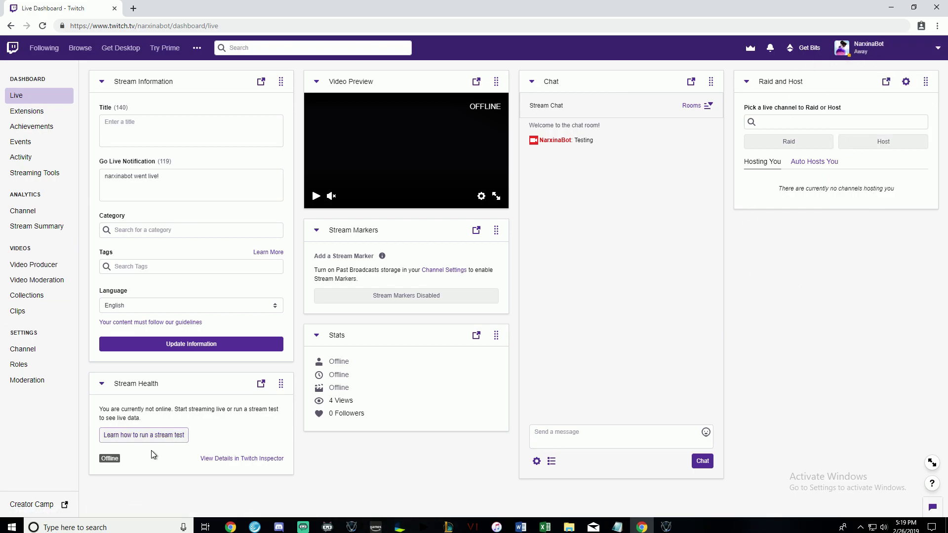
{"action": "left_click", "coordinate": [18, 350]}
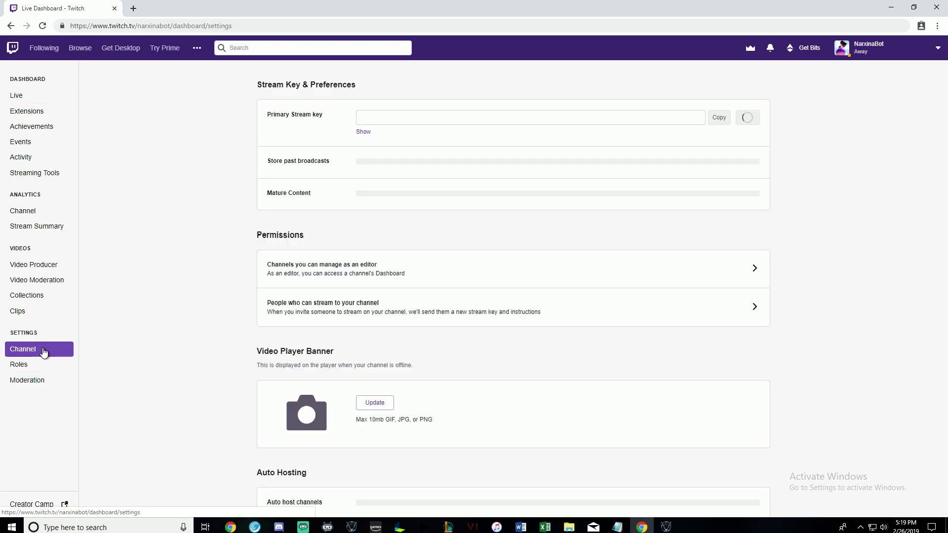
{"action": "left_click", "coordinate": [434, 121]}
{"action": "left_click_drag", "start_coordinate": [543, 123], "coordinate": [318, 121]}
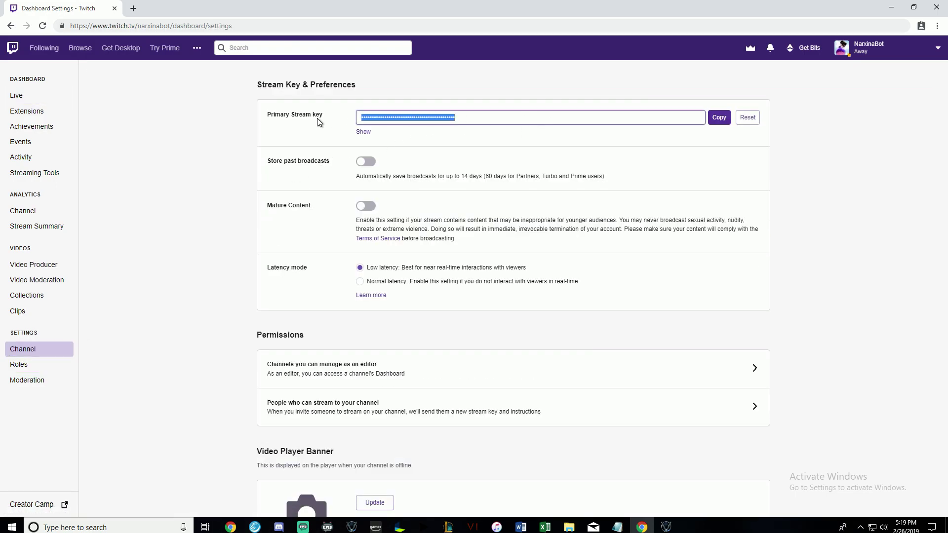
{"action": "left_click", "coordinate": [717, 124]}
{"action": "key", "text": "alt+Tab"}
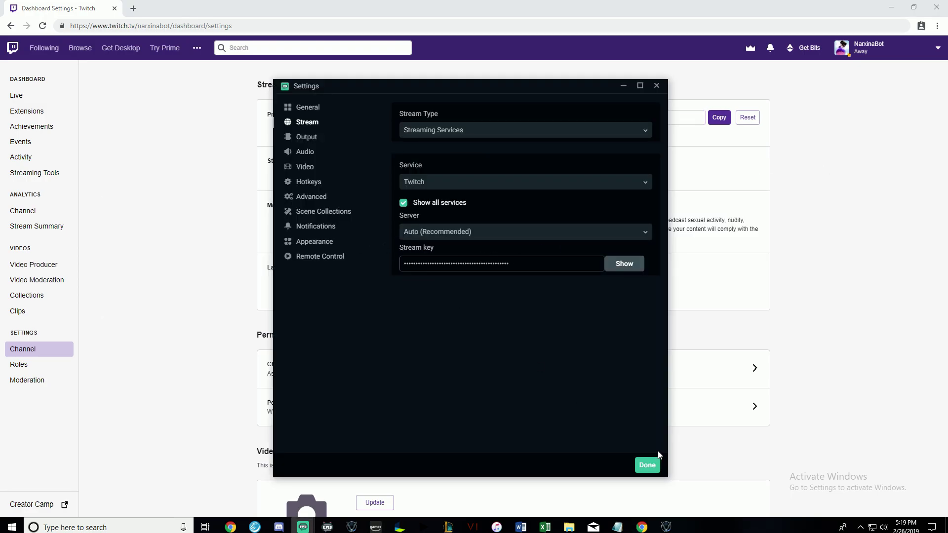
{"action": "key", "text": "alt+Tab"}
{"action": "key", "text": "alt+Tab"}
Set the Output mode to Advanced, keeping audio track 1 for streaming.
{"action": "key", "text": "alt+Tab"}
{"action": "key", "text": "alt+Tab"}
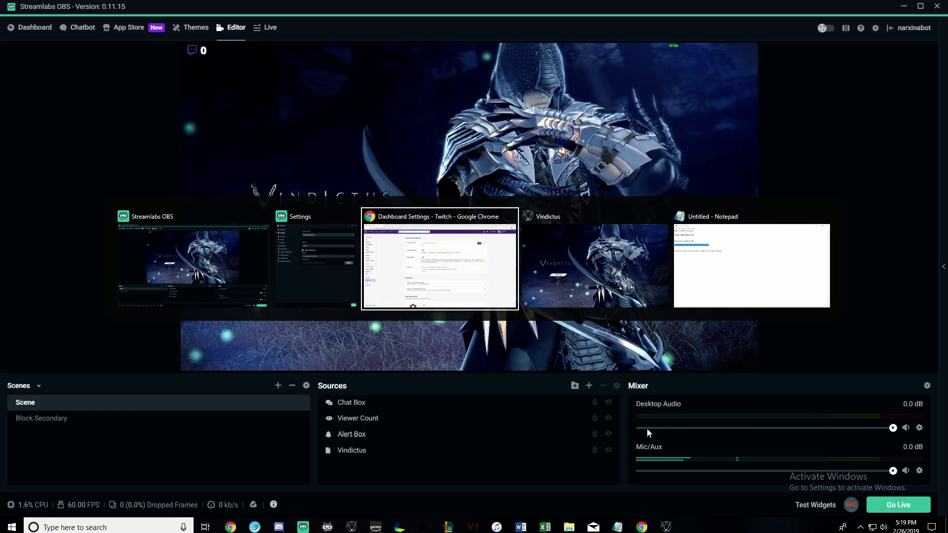
{"action": "key", "text": "alt+Tab"}
{"action": "key", "text": "alt+Tab"}
{"action": "key", "text": "alt+Tab"}
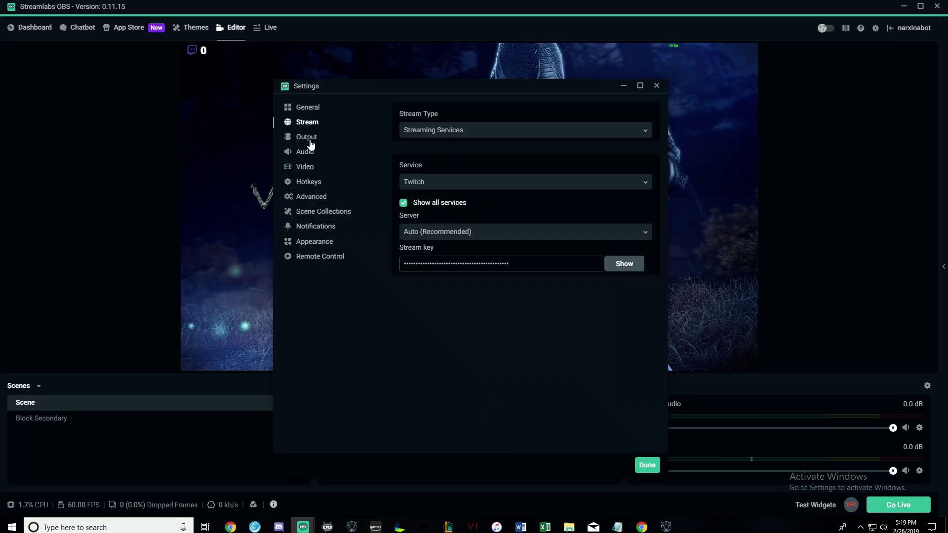
{"action": "left_click", "coordinate": [310, 140]}
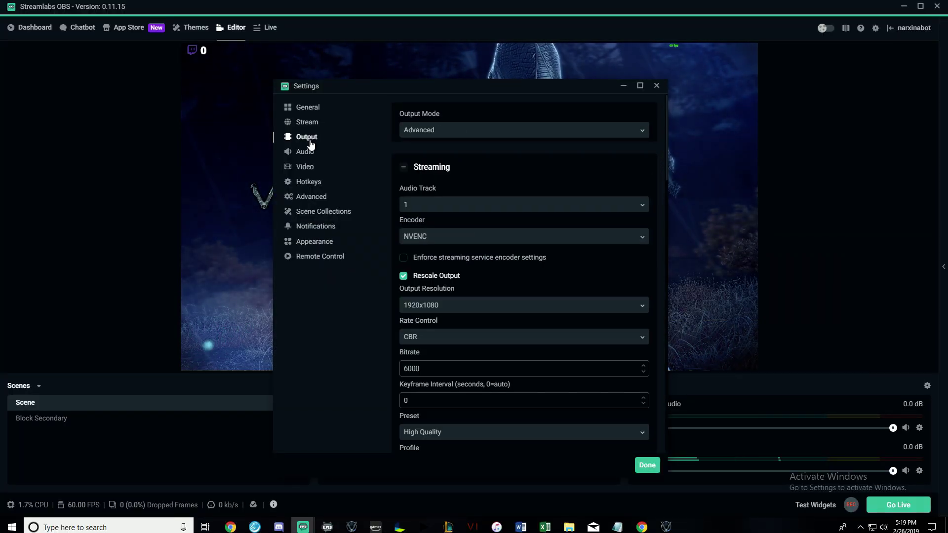
{"action": "left_click", "coordinate": [436, 130]}
{"action": "left_click", "coordinate": [431, 146]}
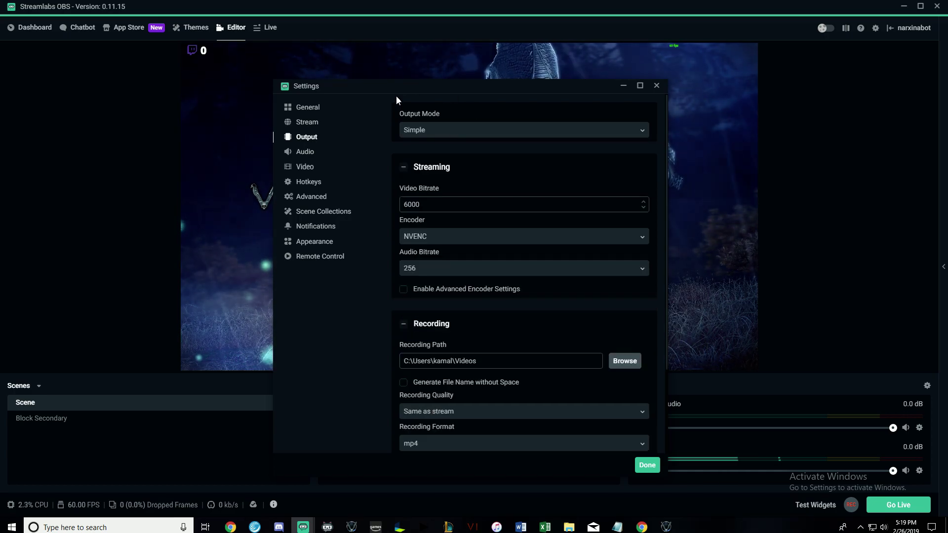
{"action": "left_click_drag", "start_coordinate": [330, 85], "coordinate": [143, 57]}
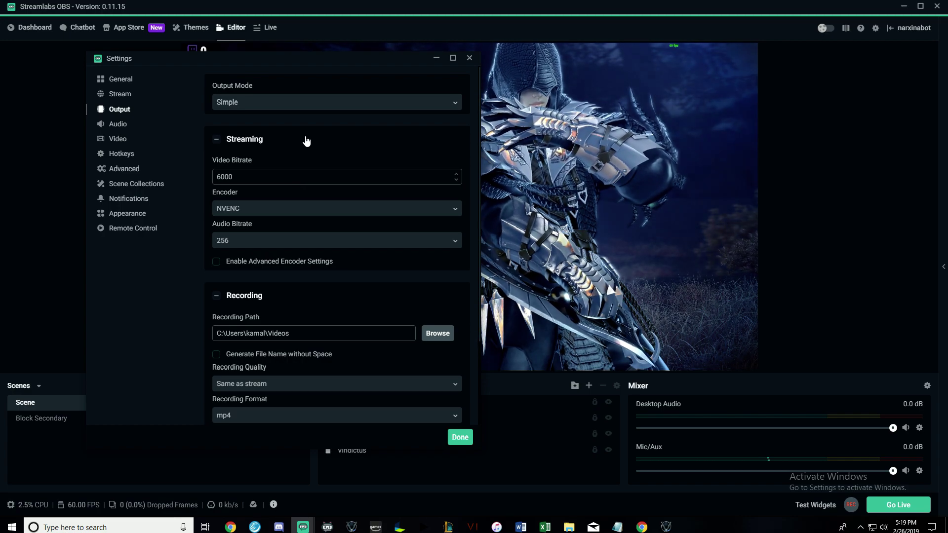
{"action": "left_click", "coordinate": [315, 104]}
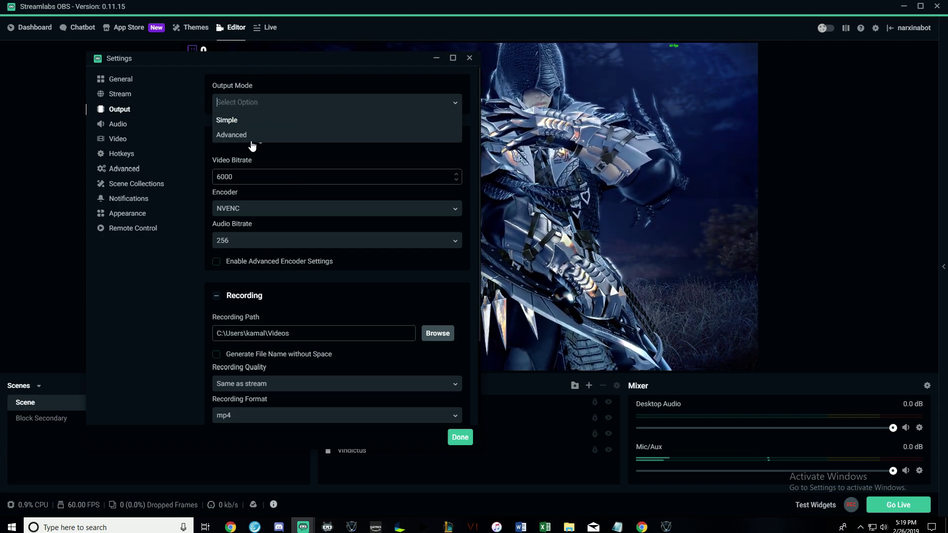
{"action": "left_click", "coordinate": [239, 137]}
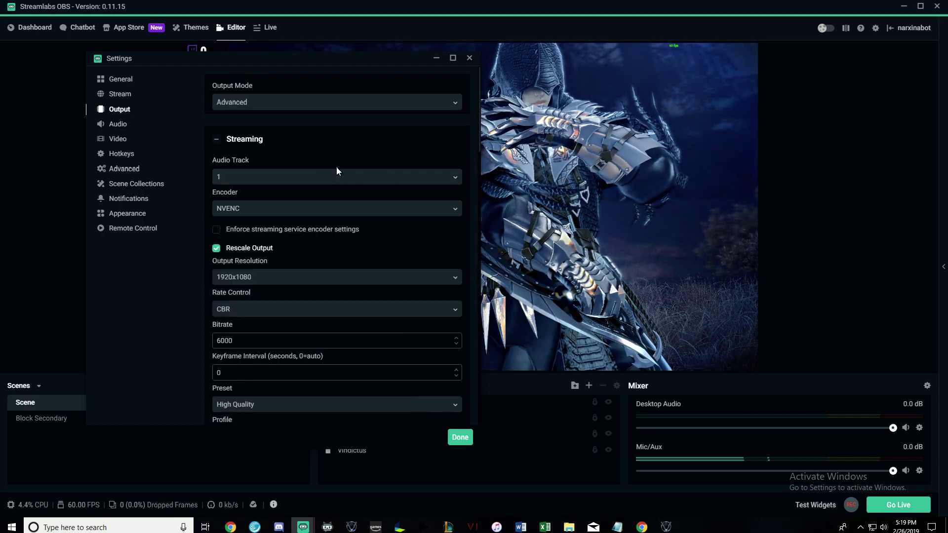
{"action": "left_click", "coordinate": [303, 179]}
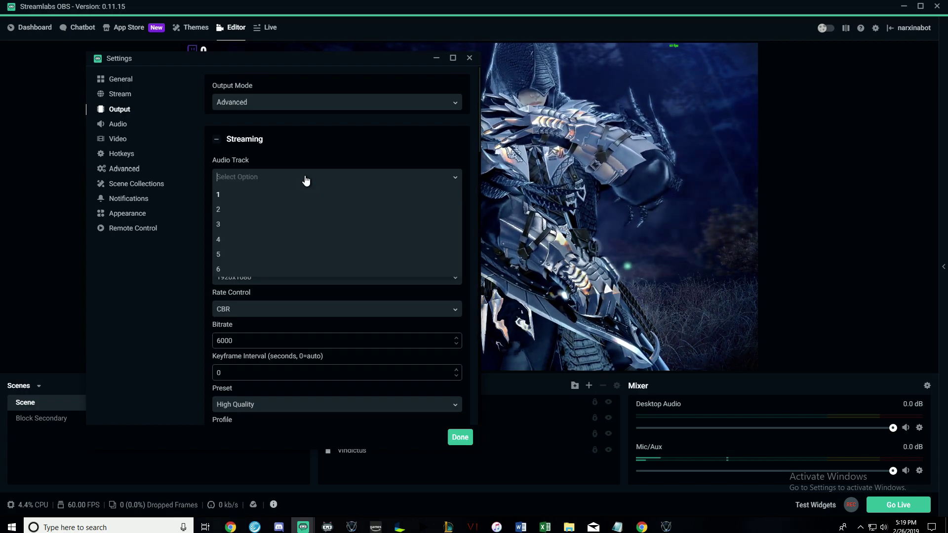
{"action": "left_click", "coordinate": [218, 195]}
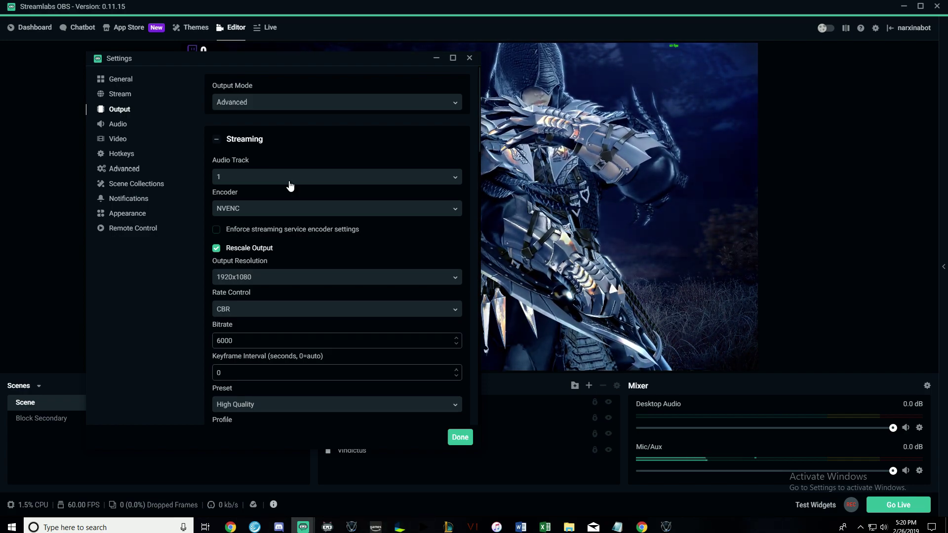
Choose NVENC as the streaming encoder.
{"action": "left_click", "coordinate": [255, 214]}
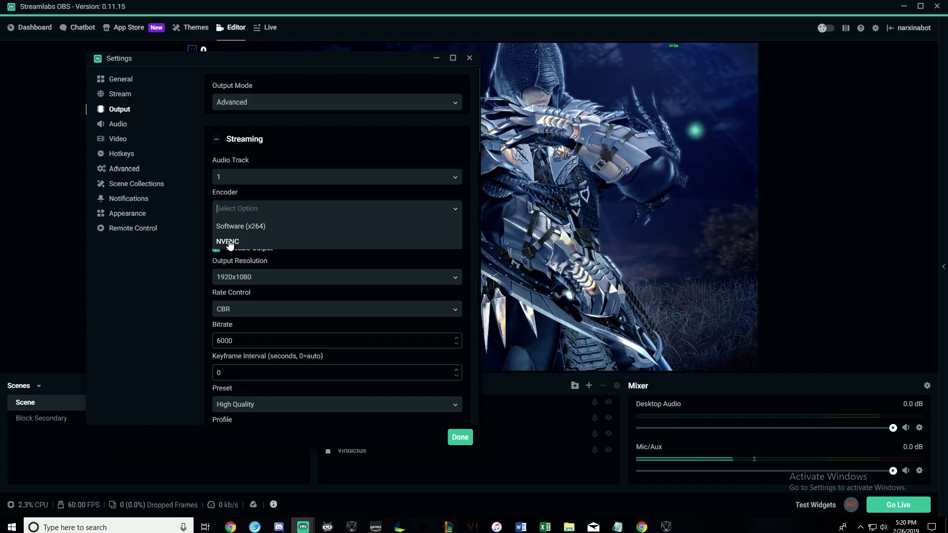
{"action": "left_click", "coordinate": [230, 243]}
{"action": "left_click", "coordinate": [276, 210]}
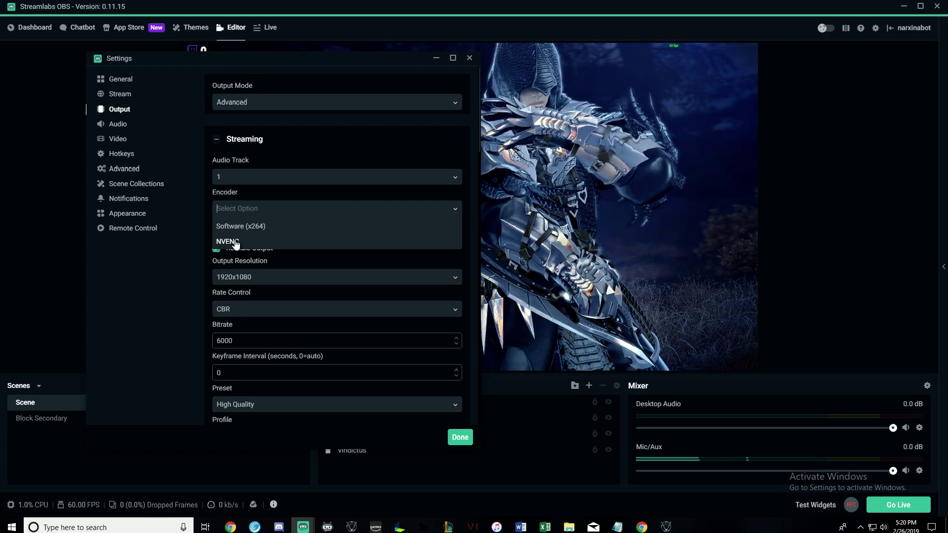
{"action": "left_click", "coordinate": [236, 242]}
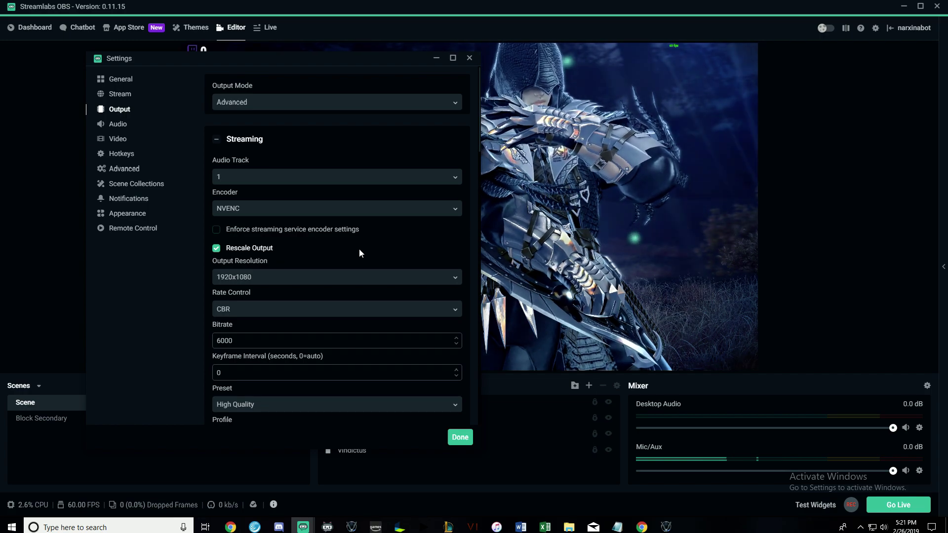
{"action": "scroll", "coordinate": [218, 193], "scroll_direction": "down", "scroll_amount": 2}
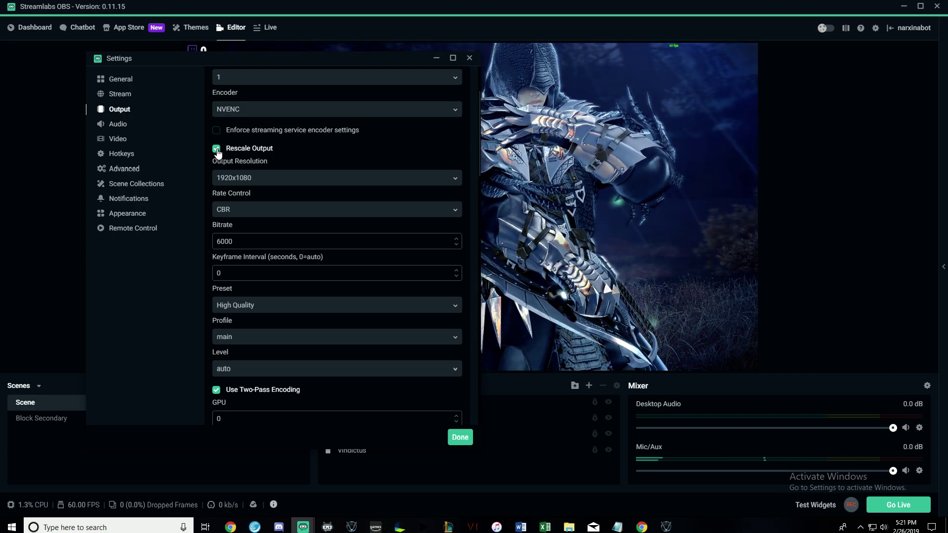
{"action": "left_click", "coordinate": [290, 180]}
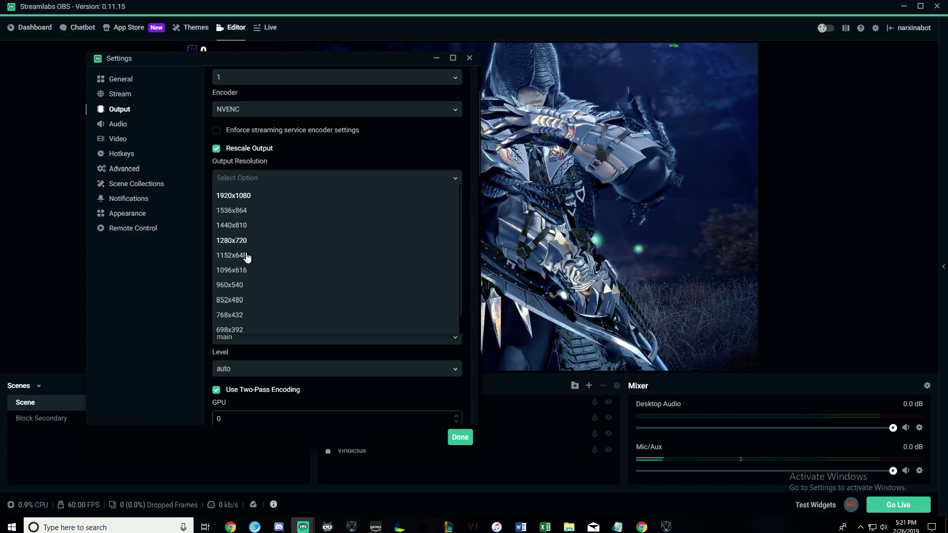
{"action": "left_click", "coordinate": [232, 241]}
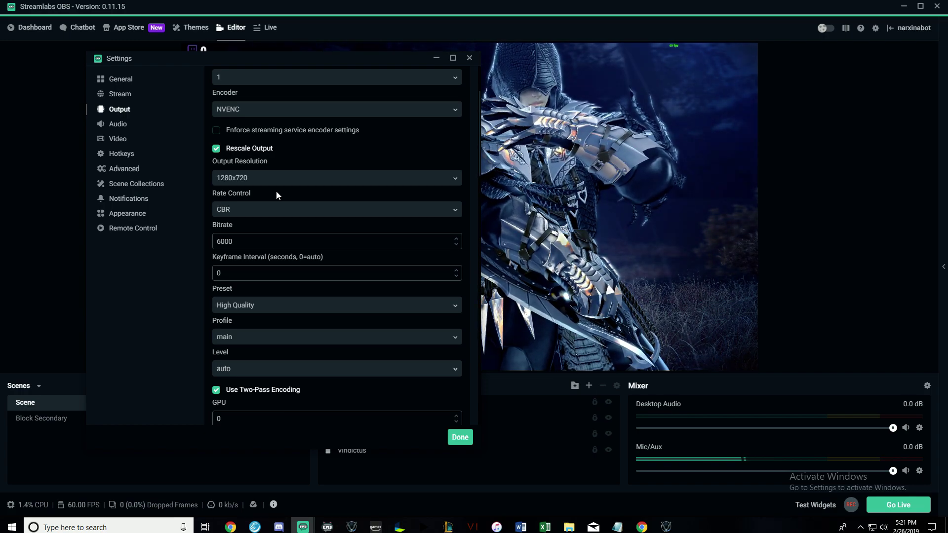
{"action": "left_click", "coordinate": [277, 181]}
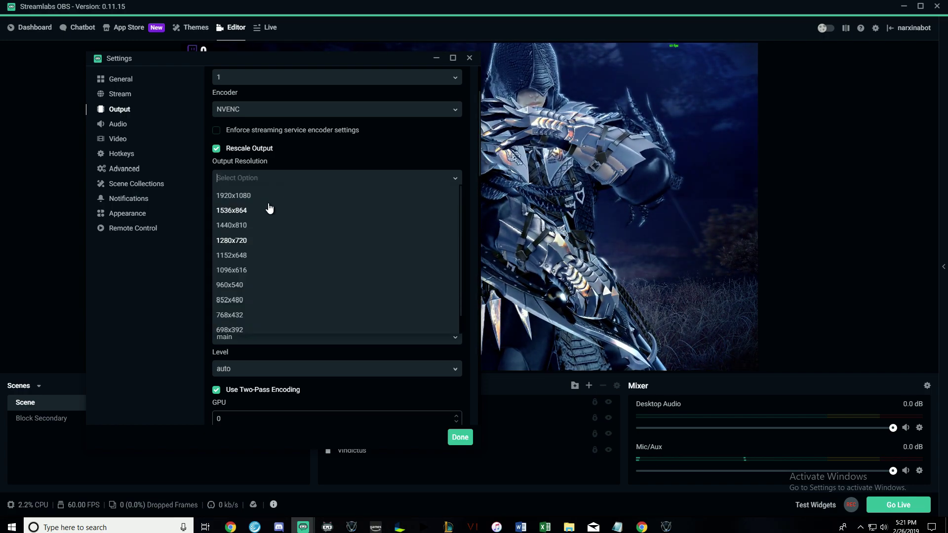
{"action": "left_click", "coordinate": [244, 193]}
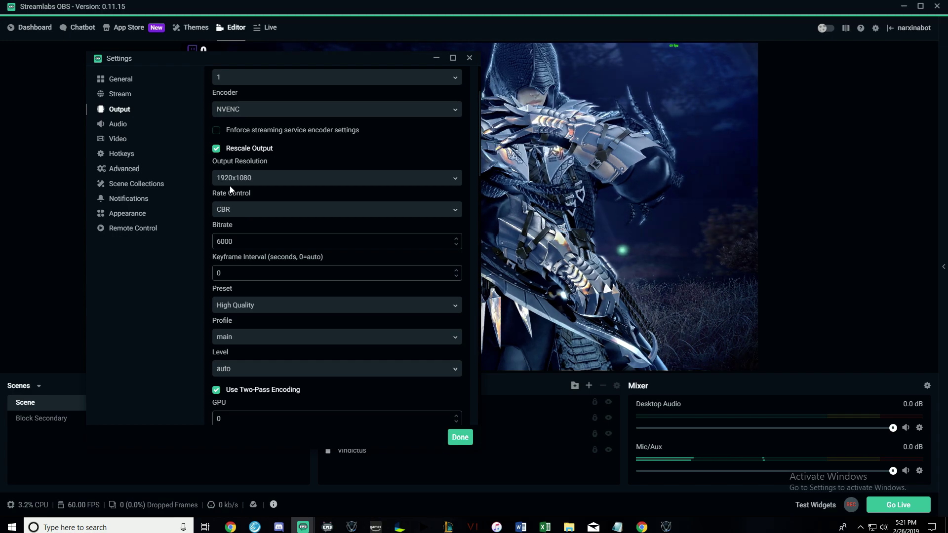
{"action": "left_click", "coordinate": [228, 212]}
{"action": "left_click", "coordinate": [224, 228]}
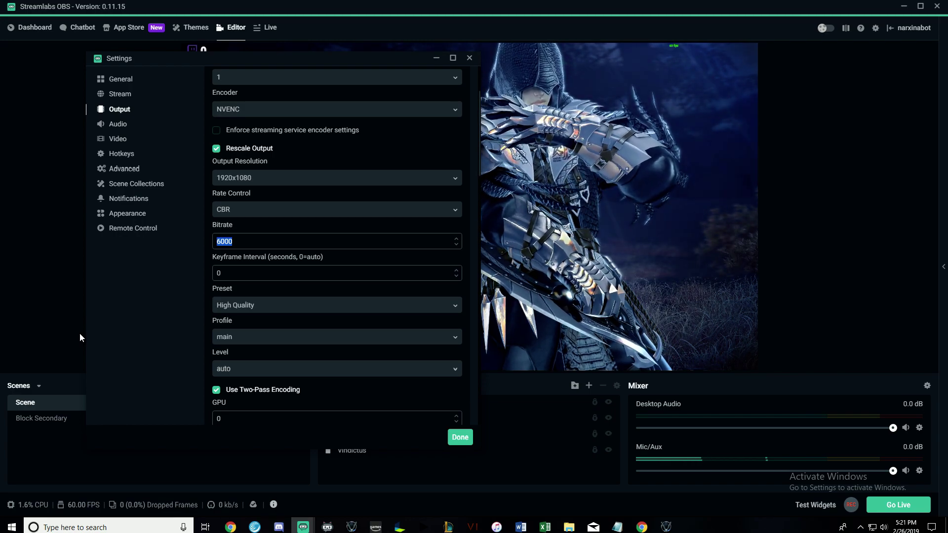
{"action": "type", "text": "3500"}
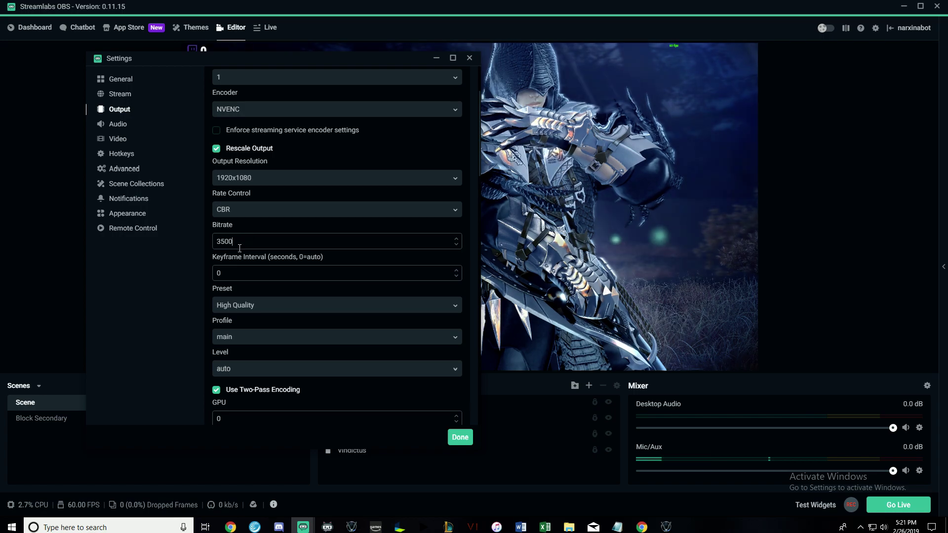
{"action": "left_click_drag", "start_coordinate": [240, 245], "coordinate": [205, 241]}
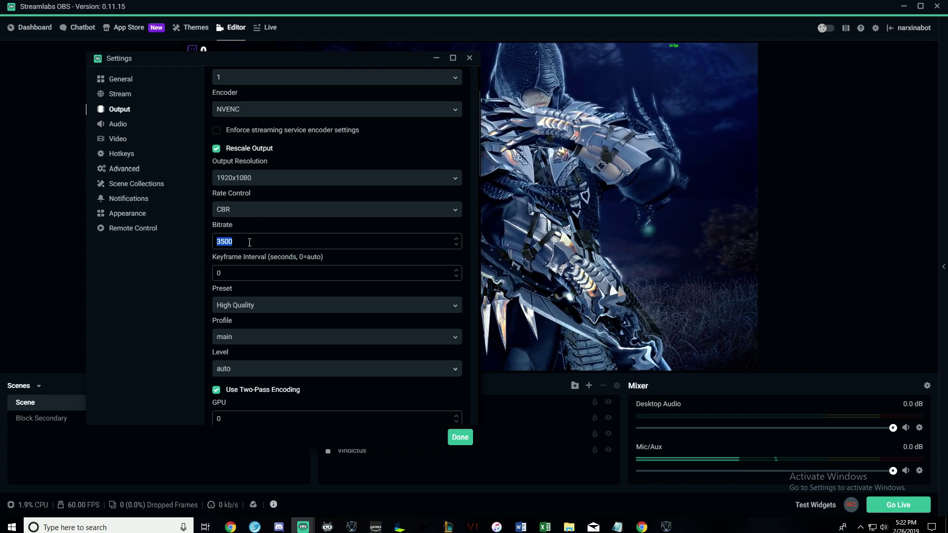
{"action": "left_click", "coordinate": [249, 242]}
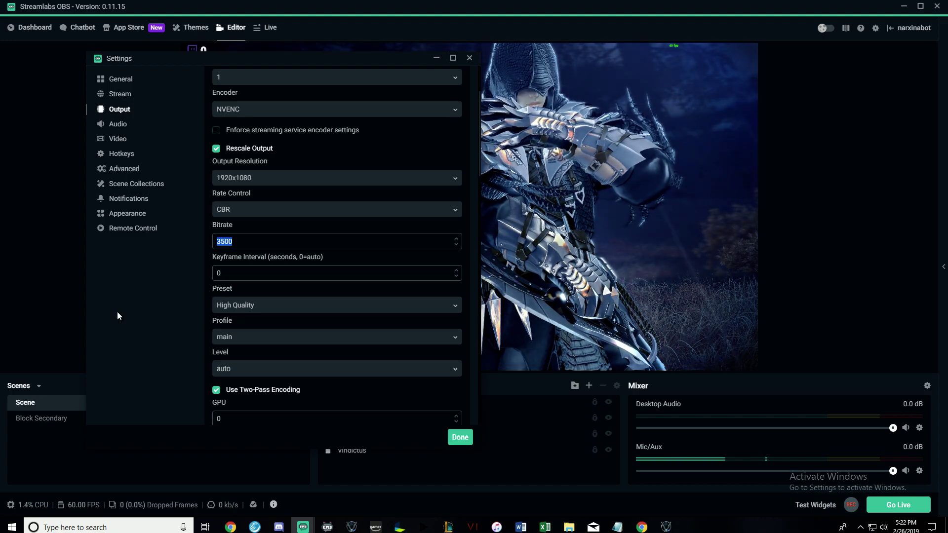
{"action": "type", "text": "6000"}
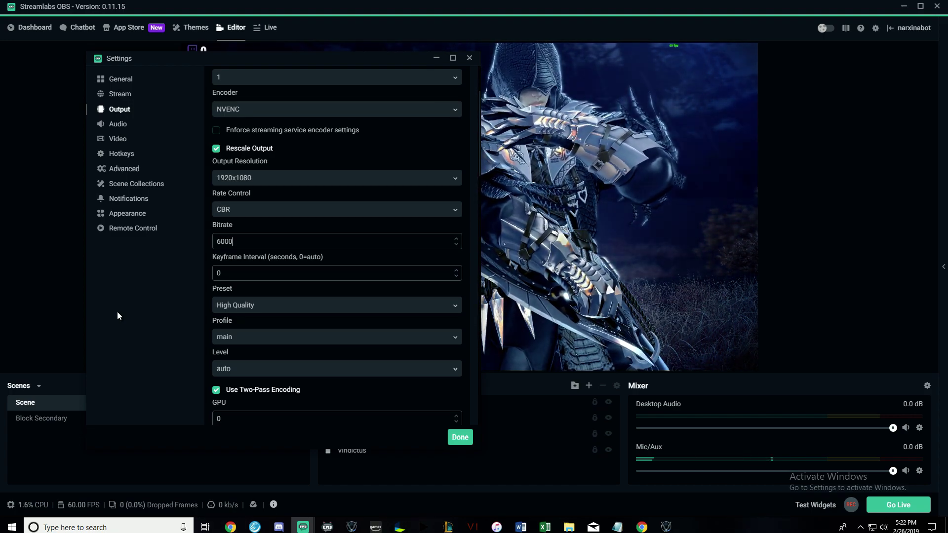
{"action": "key", "text": "BackSpace"}
{"action": "key", "text": "BackSpace"}
{"action": "key", "text": "BackSpace"}
{"action": "key", "text": "BackSpace"}
{"action": "type", "text": "8000"}
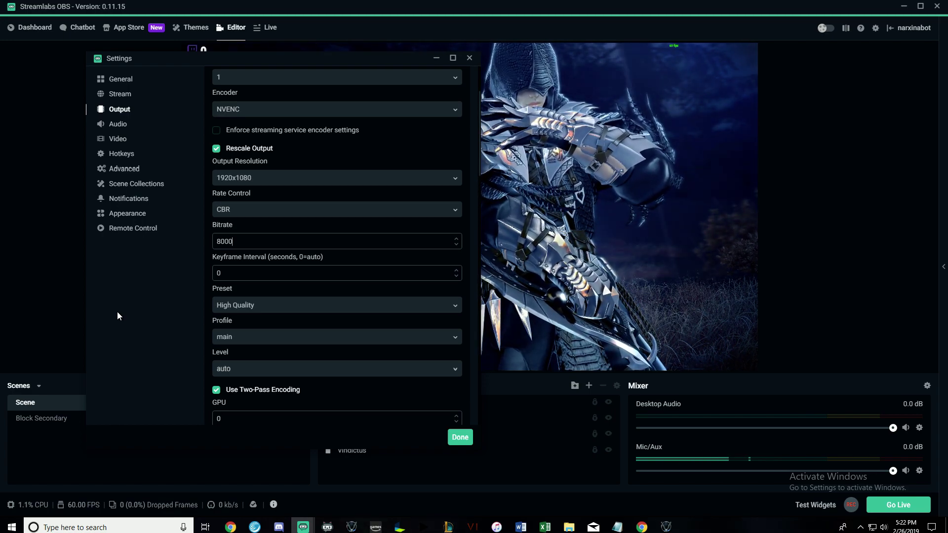
{"action": "key", "text": "BackSpace"}
{"action": "key", "text": "BackSpace"}
{"action": "key", "text": "BackSpace"}
{"action": "key", "text": "BackSpace"}
{"action": "type", "text": "6"}
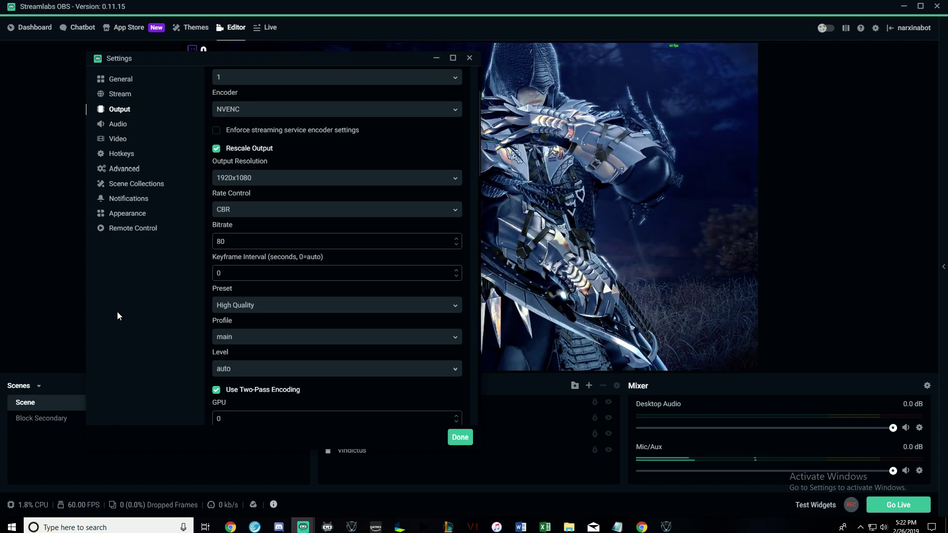
{"action": "type", "text": "000"}
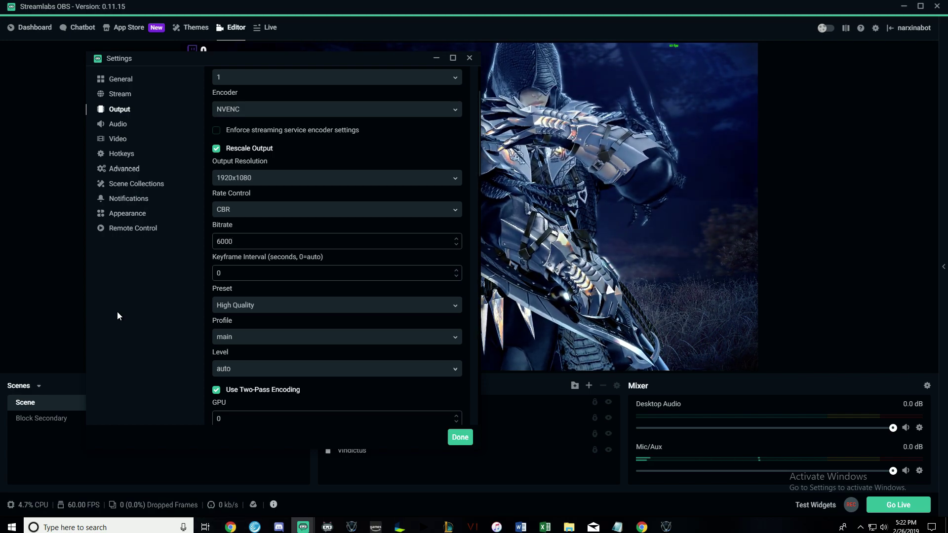
{"action": "key", "text": "BackSpace"}
{"action": "key", "text": "BackSpace"}
{"action": "key", "text": "BackSpace"}
{"action": "key", "text": "BackSpace"}
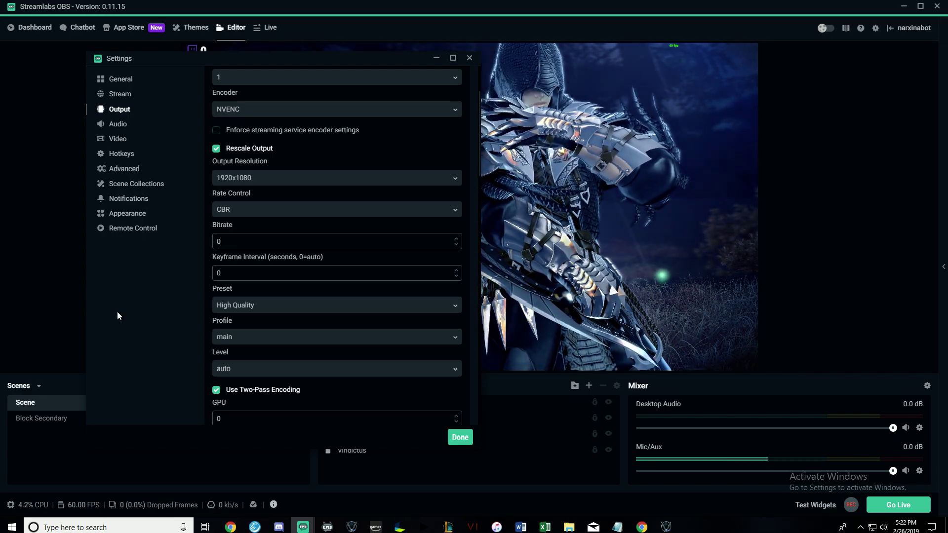
{"action": "type", "text": "10000"}
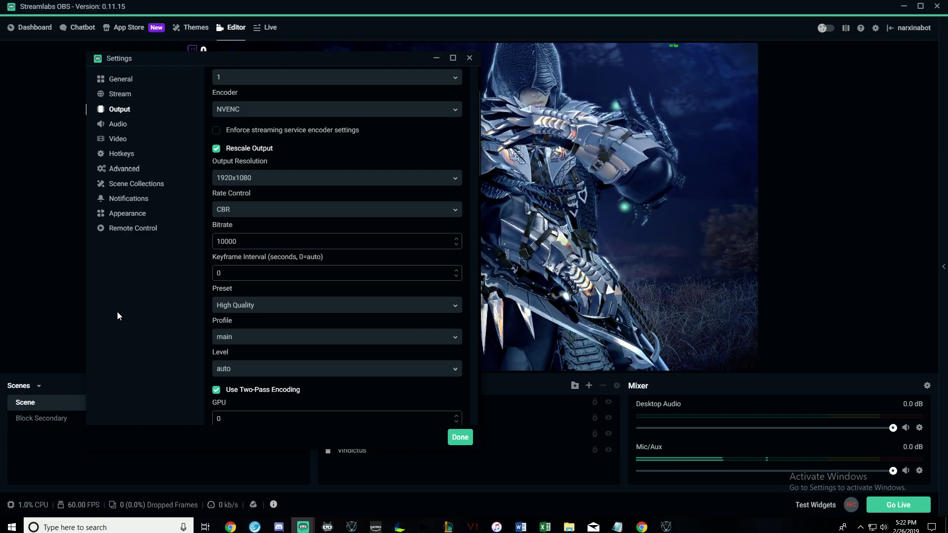
{"action": "key", "text": "BackSpace"}
{"action": "key", "text": "BackSpace"}
{"action": "key", "text": "BackSpace"}
{"action": "key", "text": "BackSpace"}
{"action": "key", "text": "BackSpace"}
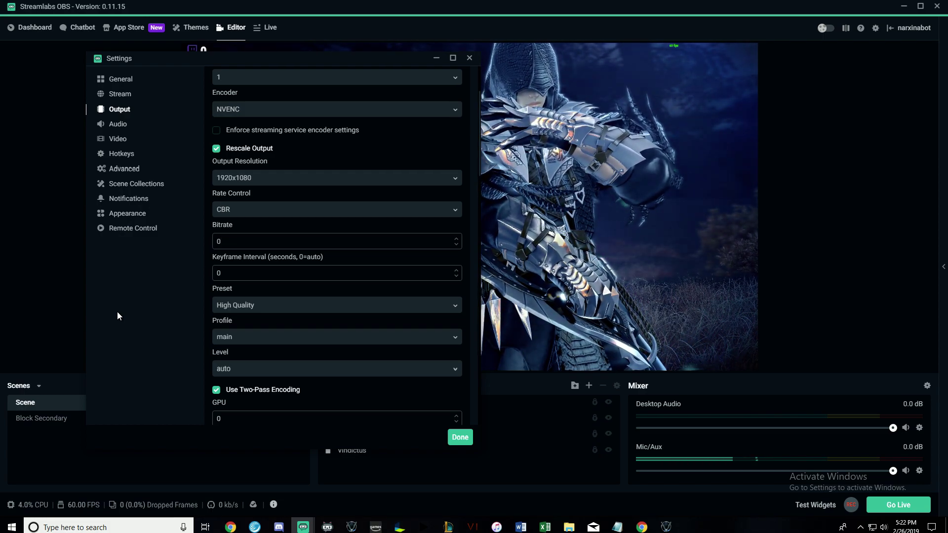
{"action": "type", "text": "6000"}
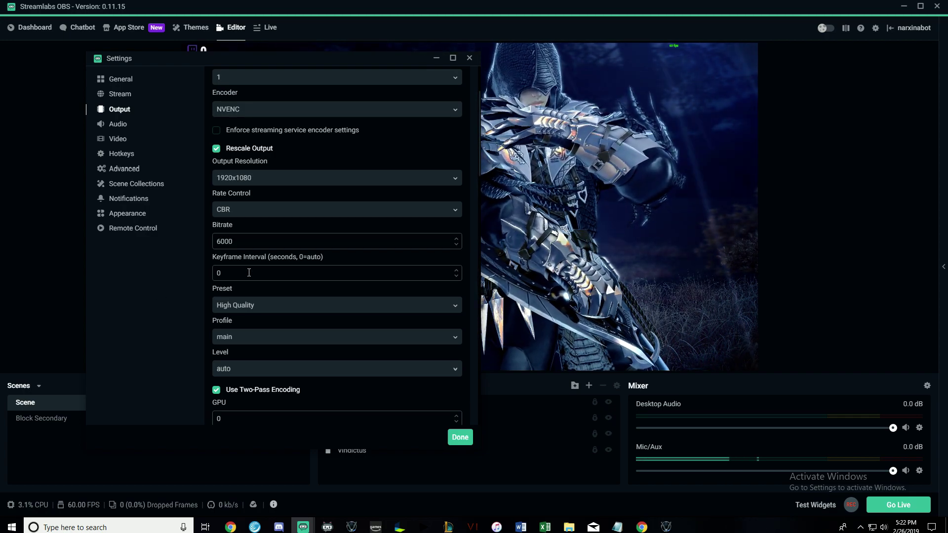
{"action": "scroll", "coordinate": [215, 296], "scroll_direction": "down", "scroll_amount": 1}
{"action": "left_click", "coordinate": [272, 256]}
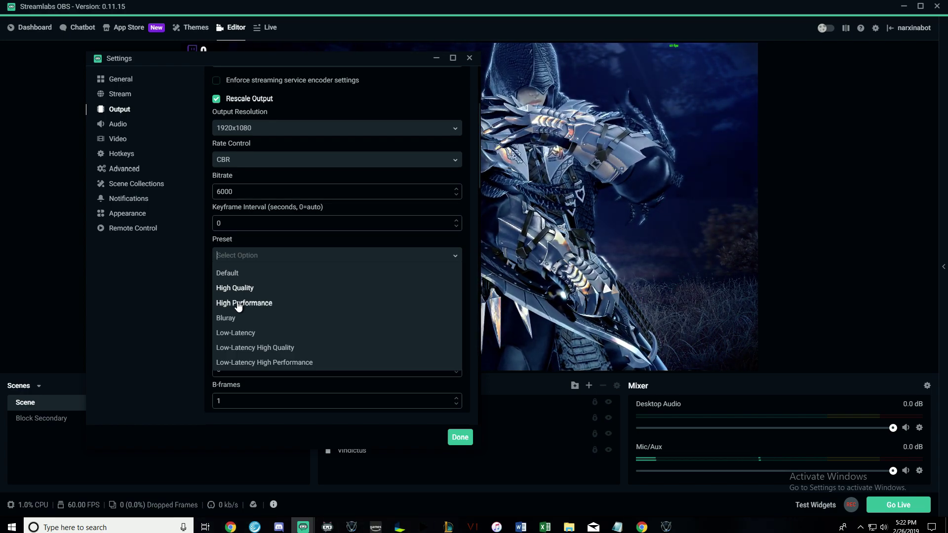
{"action": "left_click", "coordinate": [238, 304]}
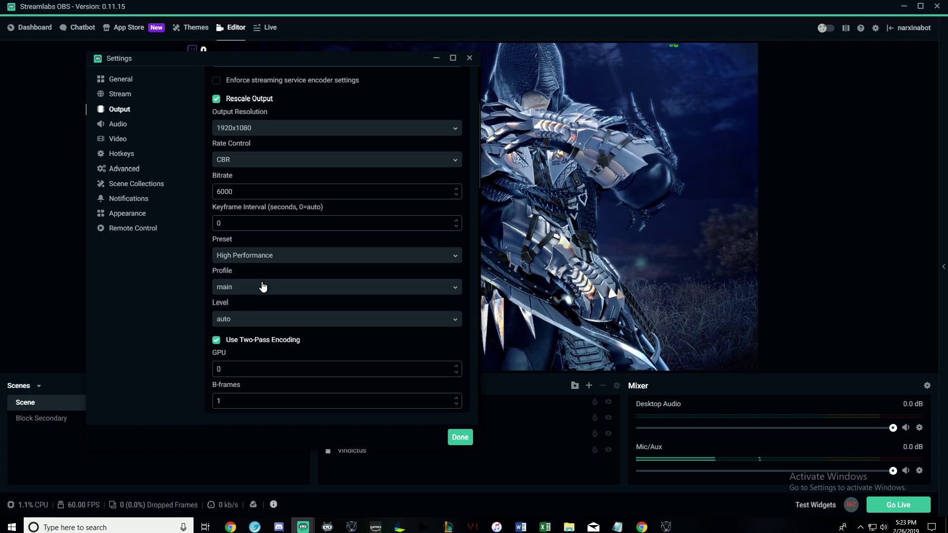
{"action": "left_click", "coordinate": [284, 265]}
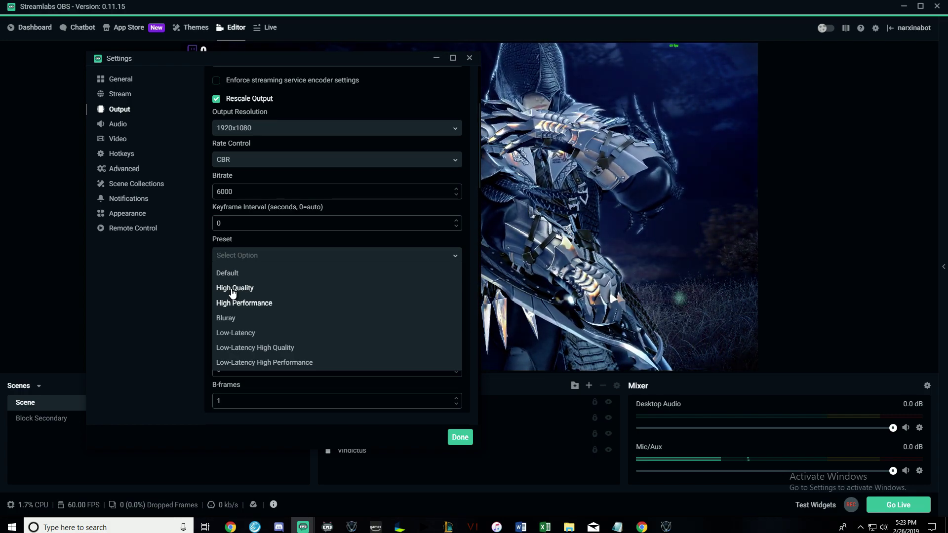
{"action": "left_click", "coordinate": [233, 289]}
{"action": "left_click", "coordinate": [269, 291]}
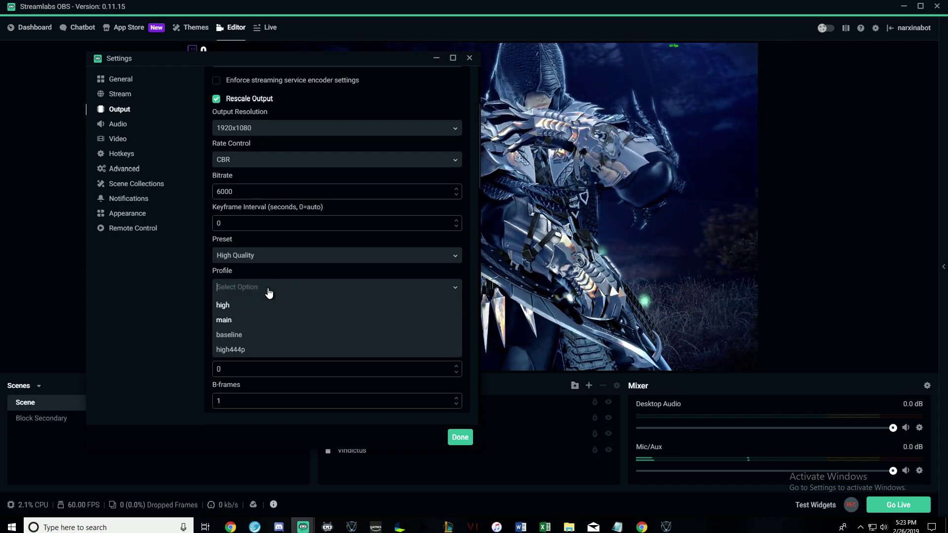
{"action": "left_click", "coordinate": [225, 320]}
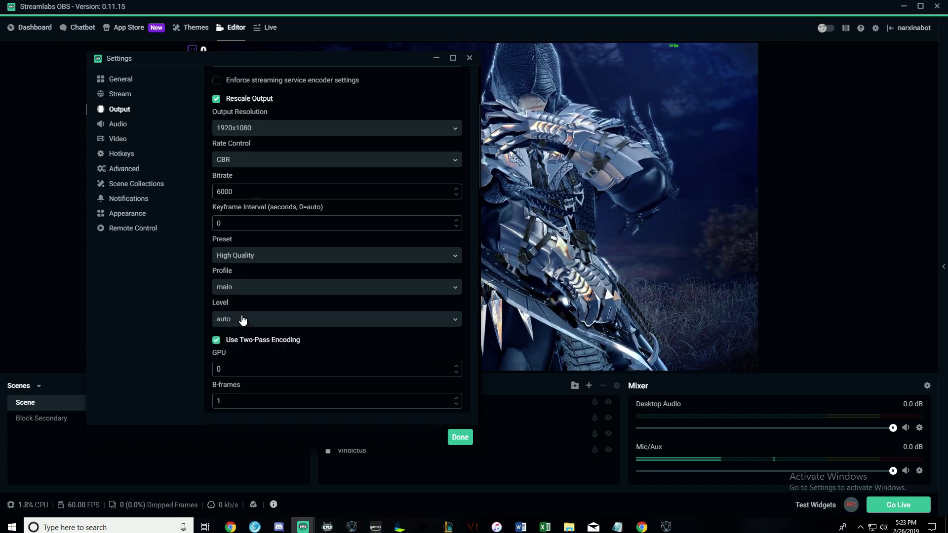
{"action": "left_click", "coordinate": [243, 320]}
{"action": "left_click", "coordinate": [227, 335]}
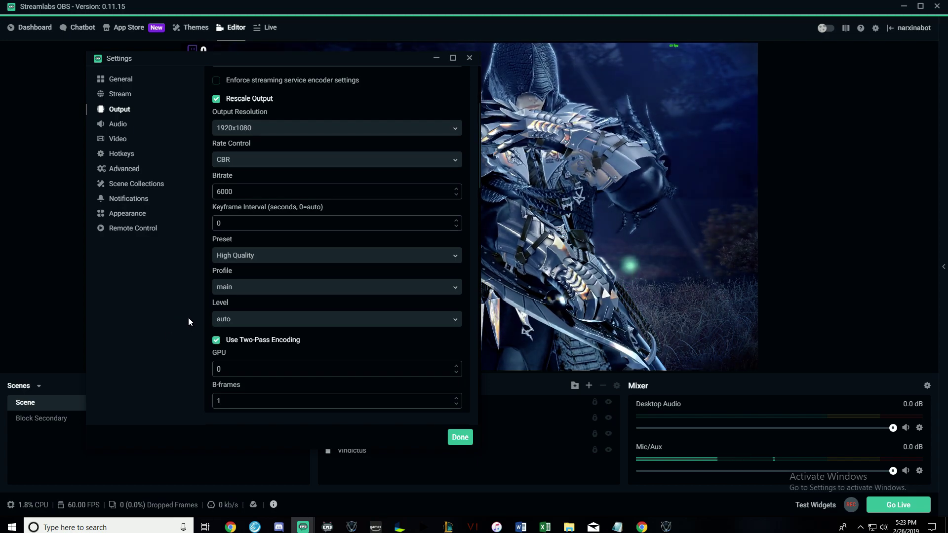
{"action": "left_click", "coordinate": [228, 340]}
{"action": "left_click", "coordinate": [218, 344]}
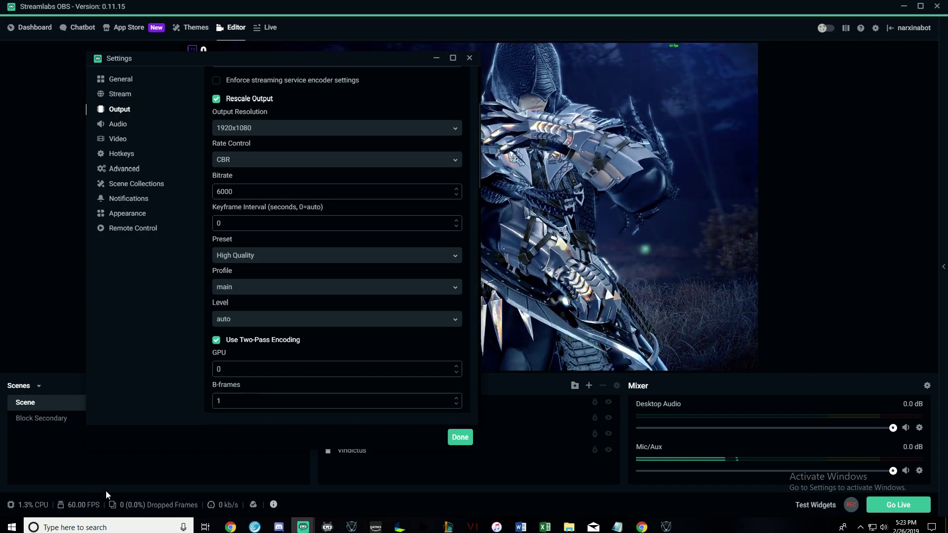
Review the GPU and B-frames values in the streaming encoder settings.
{"action": "scroll", "coordinate": [233, 221], "scroll_direction": "down", "scroll_amount": 3}
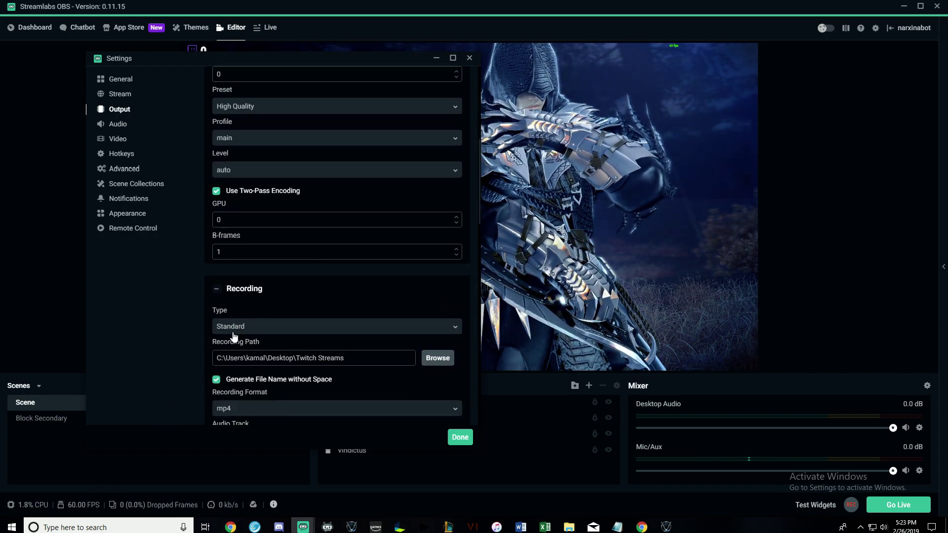
{"action": "left_click_drag", "start_coordinate": [233, 221], "coordinate": [206, 224]}
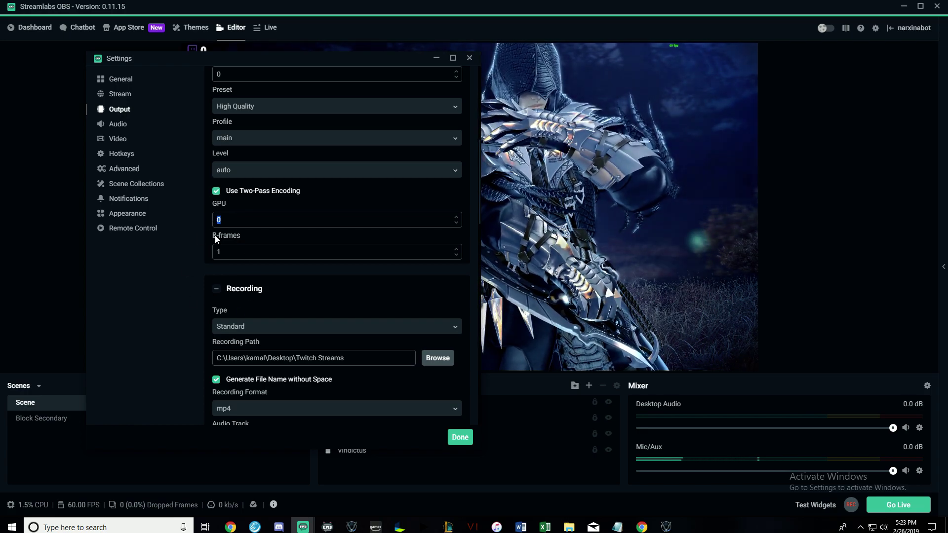
{"action": "scroll", "coordinate": [232, 259], "scroll_direction": "up", "scroll_amount": 1}
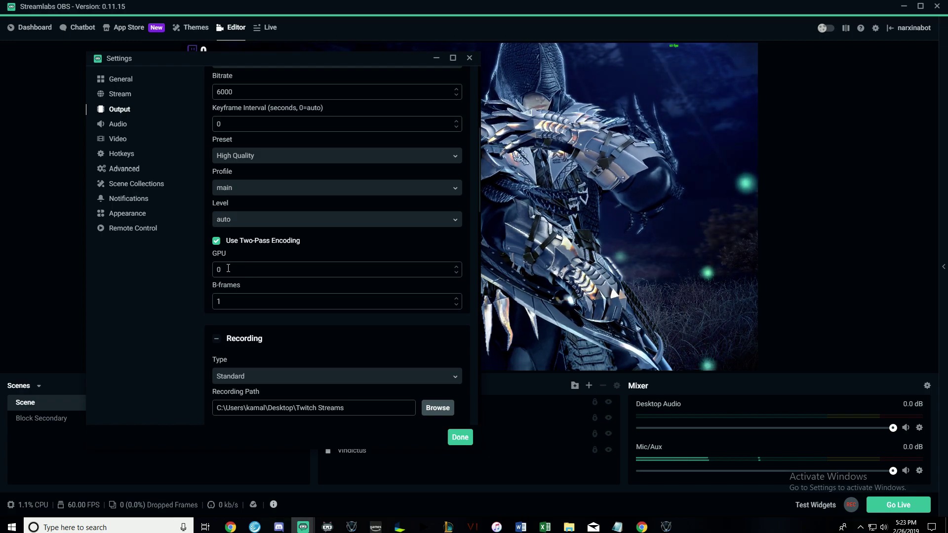
{"action": "left_click_drag", "start_coordinate": [240, 272], "coordinate": [210, 269]}
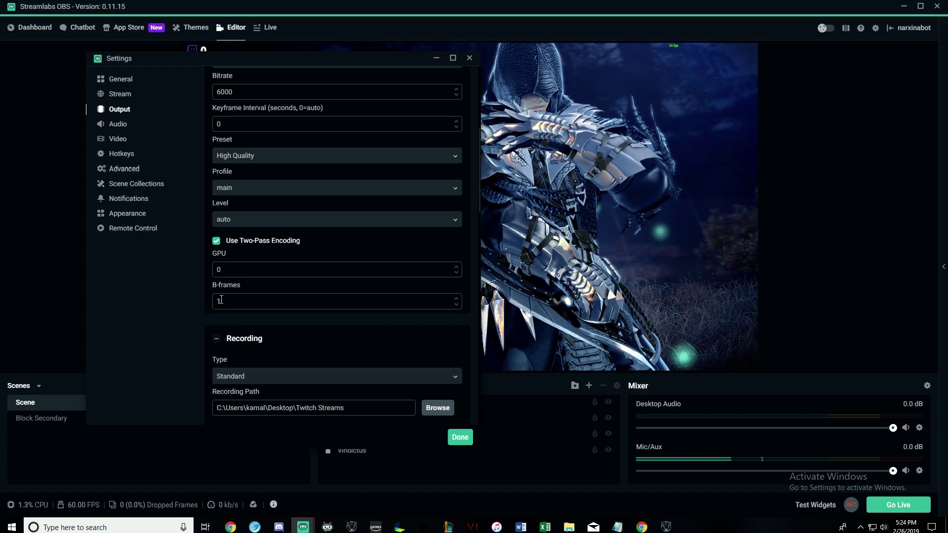
{"action": "left_click_drag", "start_coordinate": [231, 272], "coordinate": [205, 272]}
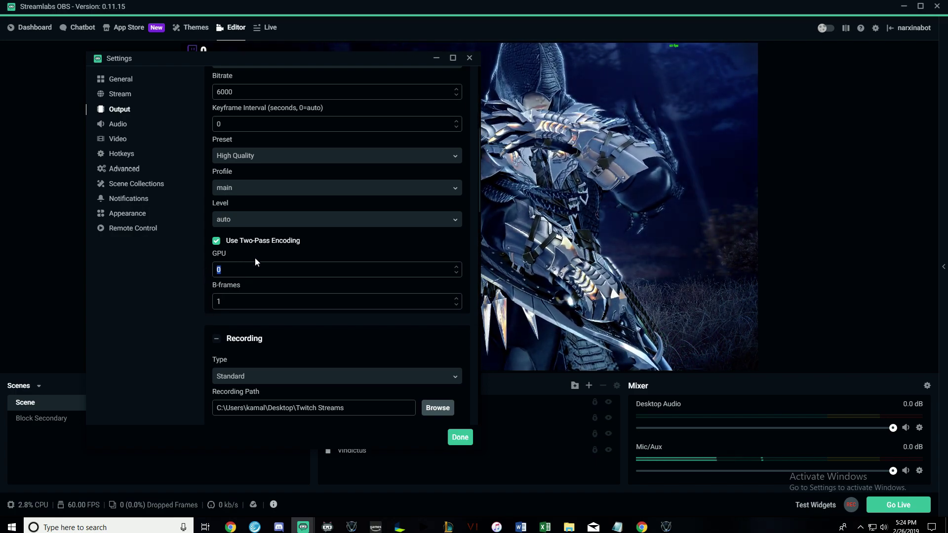
{"action": "left_click", "coordinate": [257, 293]}
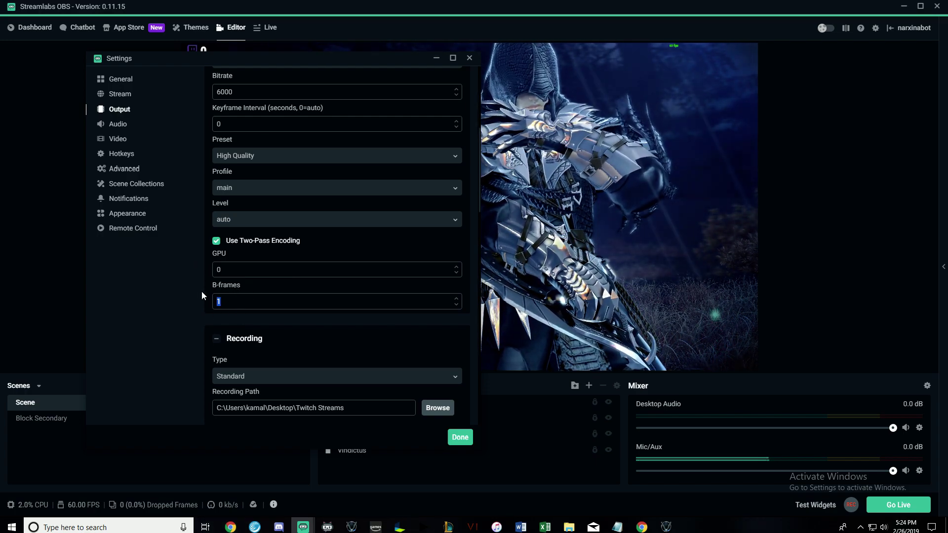
{"action": "left_click", "coordinate": [158, 313]}
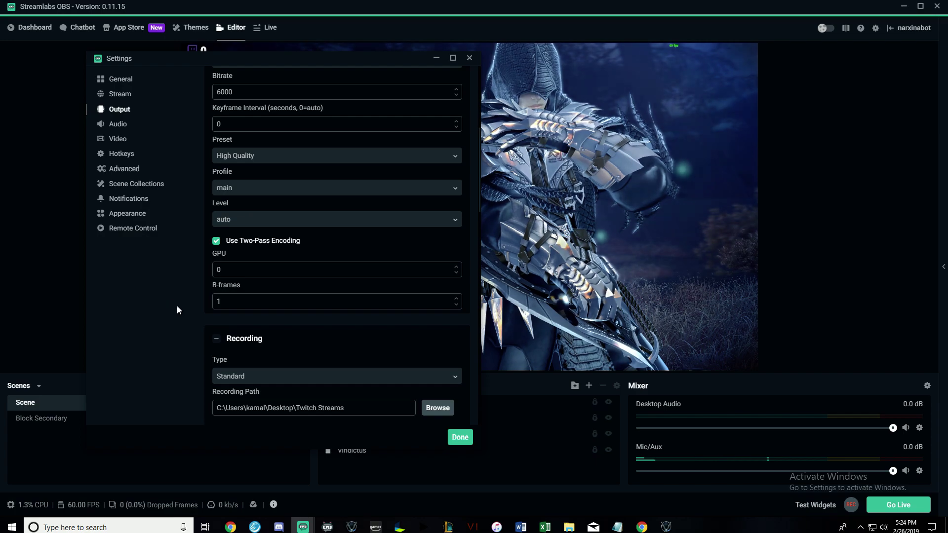
Keep mp4 as the recording format.
{"action": "scroll", "coordinate": [404, 333], "scroll_direction": "down", "scroll_amount": 3}
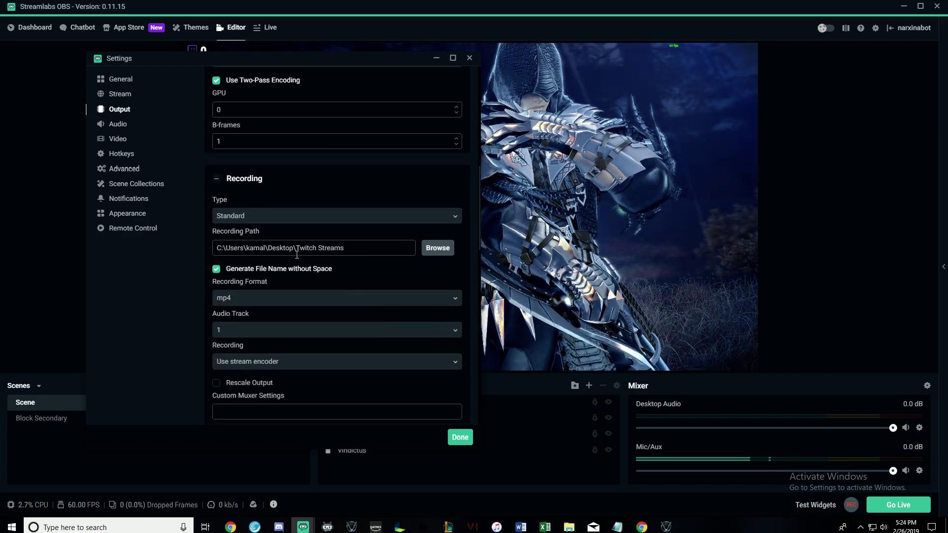
{"action": "scroll", "coordinate": [296, 254], "scroll_direction": "down", "scroll_amount": 3}
{"action": "scroll", "coordinate": [275, 261], "scroll_direction": "up", "scroll_amount": 3}
{"action": "scroll", "coordinate": [284, 281], "scroll_direction": "down", "scroll_amount": 1}
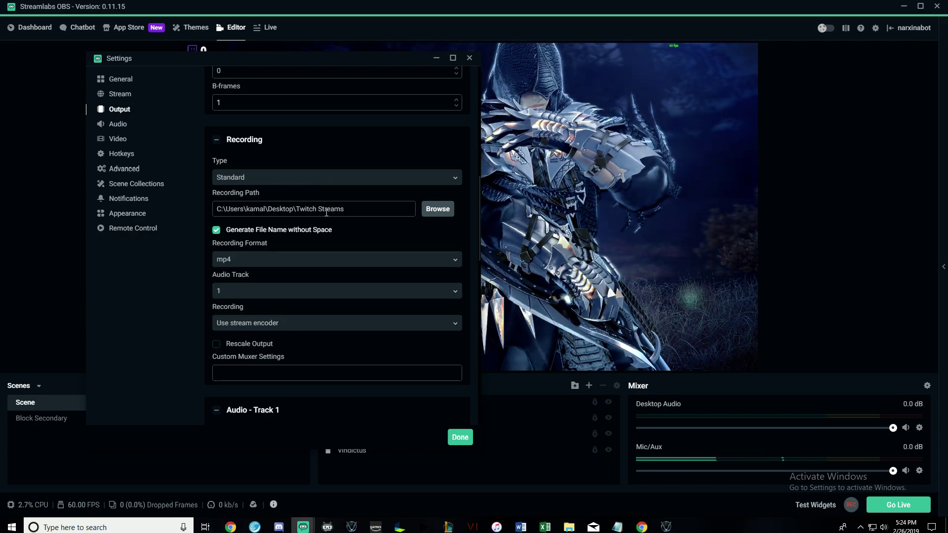
{"action": "left_click", "coordinate": [245, 265]}
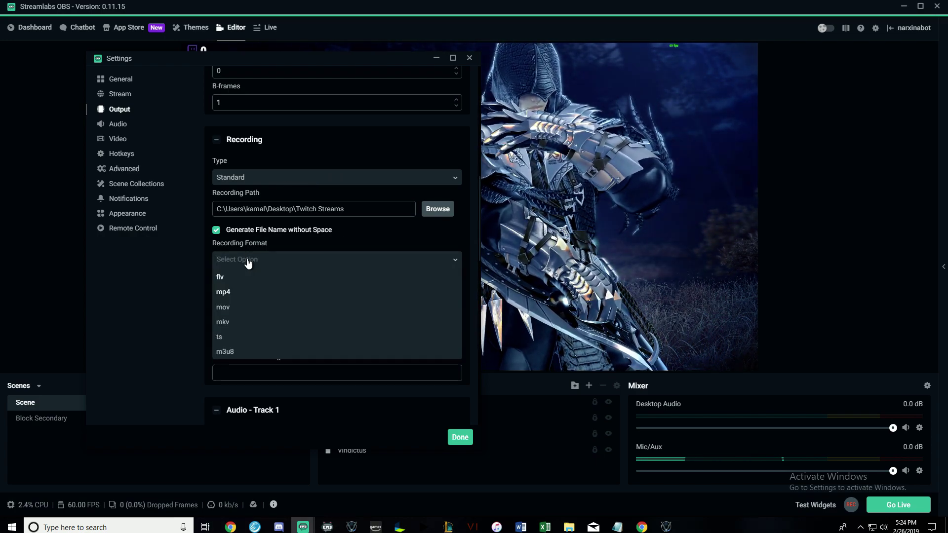
{"action": "left_click", "coordinate": [222, 295]}
Keep the stream encoder as the recording encoder.
{"action": "scroll", "coordinate": [222, 294], "scroll_direction": "down", "scroll_amount": 3}
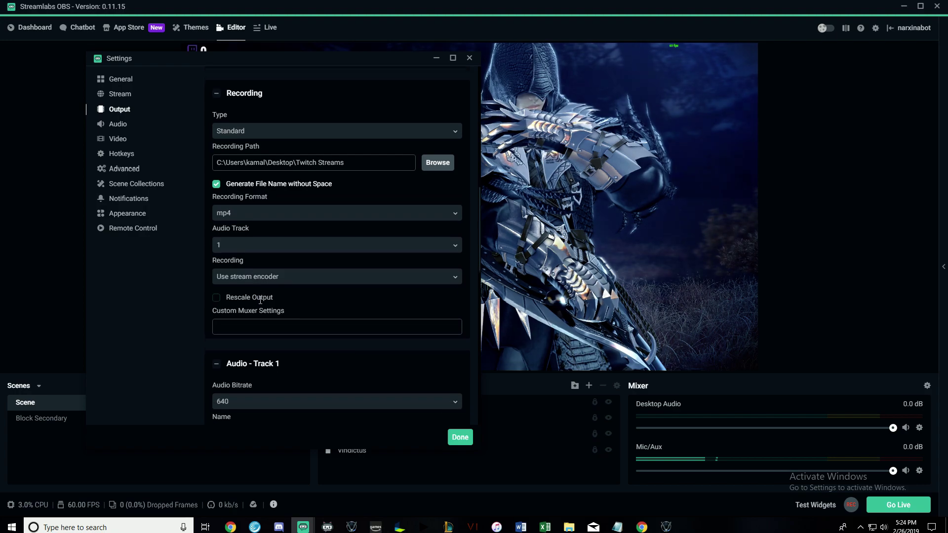
{"action": "scroll", "coordinate": [282, 292], "scroll_direction": "up", "scroll_amount": 2}
{"action": "scroll", "coordinate": [324, 138], "scroll_direction": "up", "scroll_amount": 3}
{"action": "scroll", "coordinate": [258, 275], "scroll_direction": "down", "scroll_amount": 5}
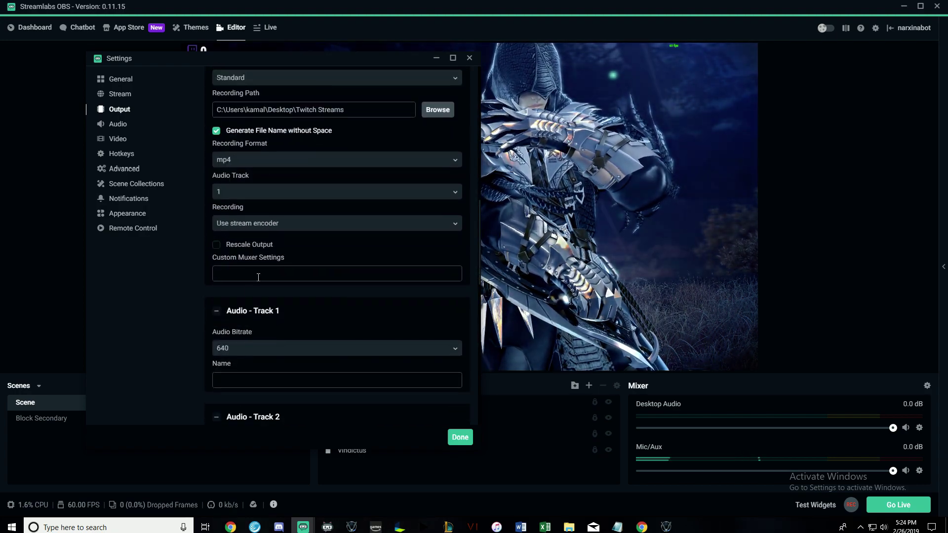
{"action": "left_click", "coordinate": [282, 224]}
{"action": "left_click", "coordinate": [263, 243]}
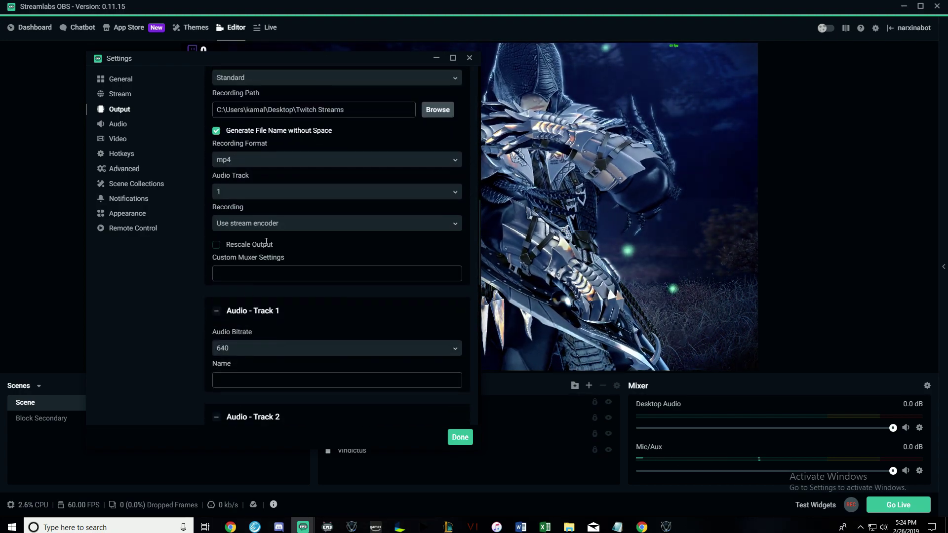
{"action": "scroll", "coordinate": [277, 323], "scroll_direction": "down", "scroll_amount": 6}
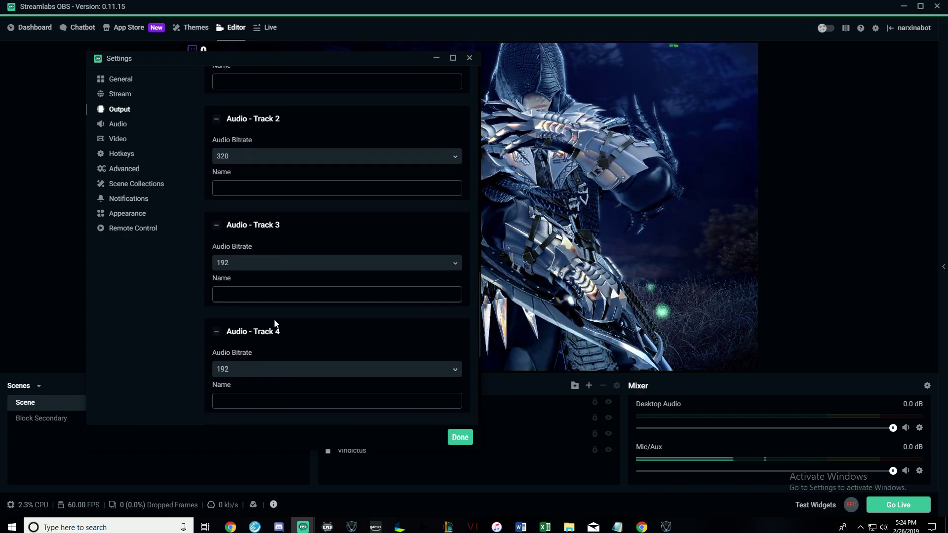
{"action": "scroll", "coordinate": [306, 321], "scroll_direction": "up", "scroll_amount": 12}
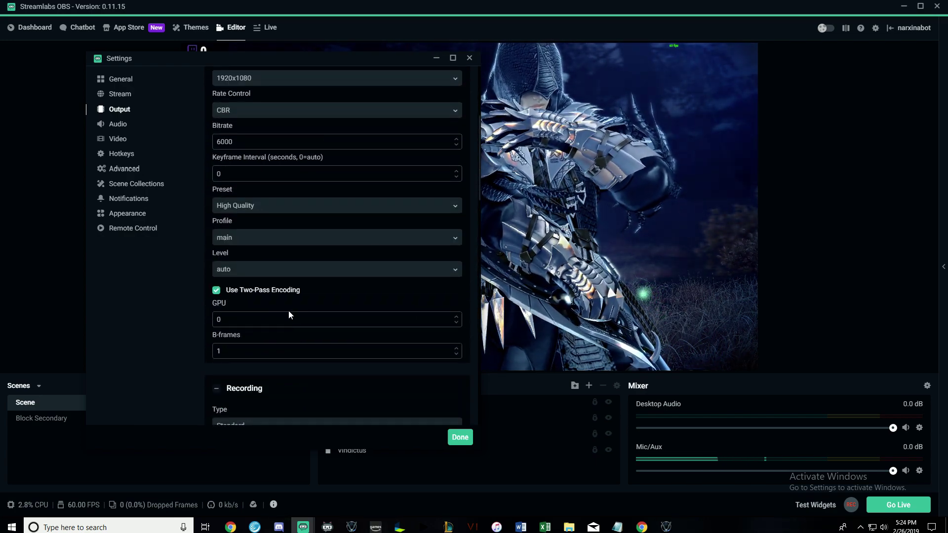
{"action": "scroll", "coordinate": [289, 315], "scroll_direction": "up", "scroll_amount": 3}
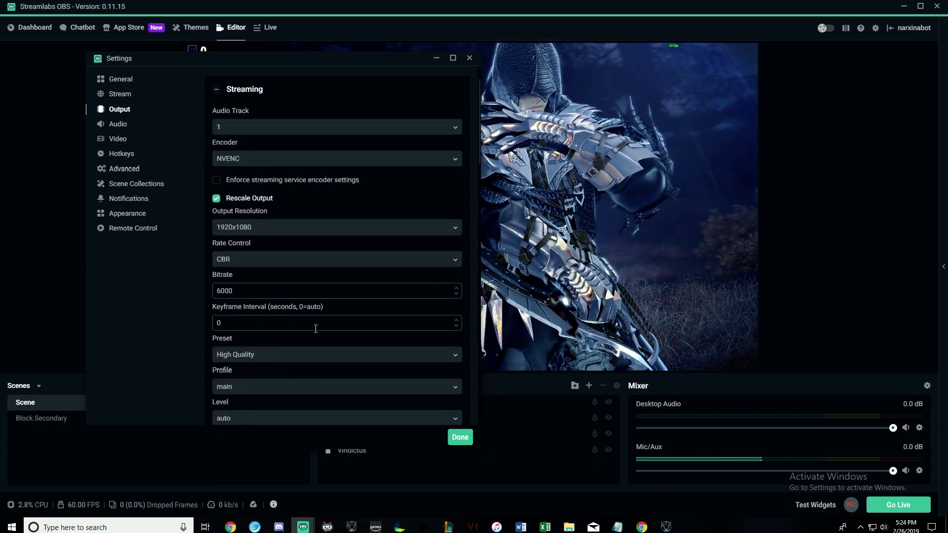
{"action": "left_click", "coordinate": [119, 130]}
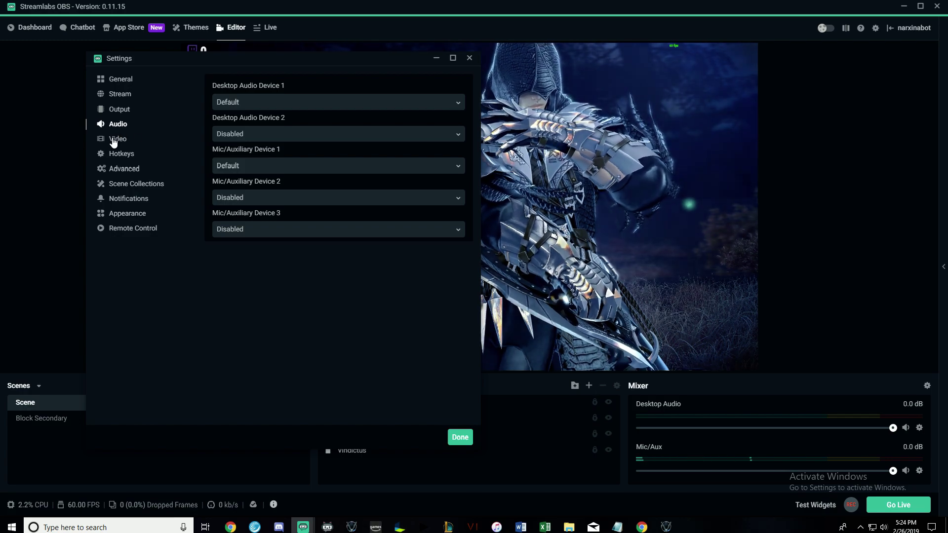
Open Video settings and set the base canvas resolution to 1280x720.
{"action": "left_click", "coordinate": [114, 139]}
{"action": "left_click_drag", "start_coordinate": [297, 63], "coordinate": [249, 72]}
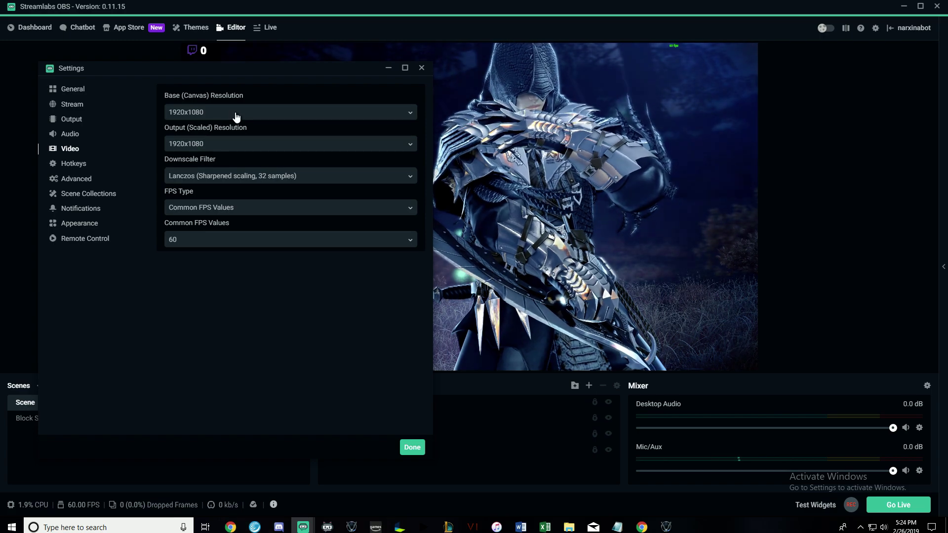
{"action": "left_click", "coordinate": [235, 116]}
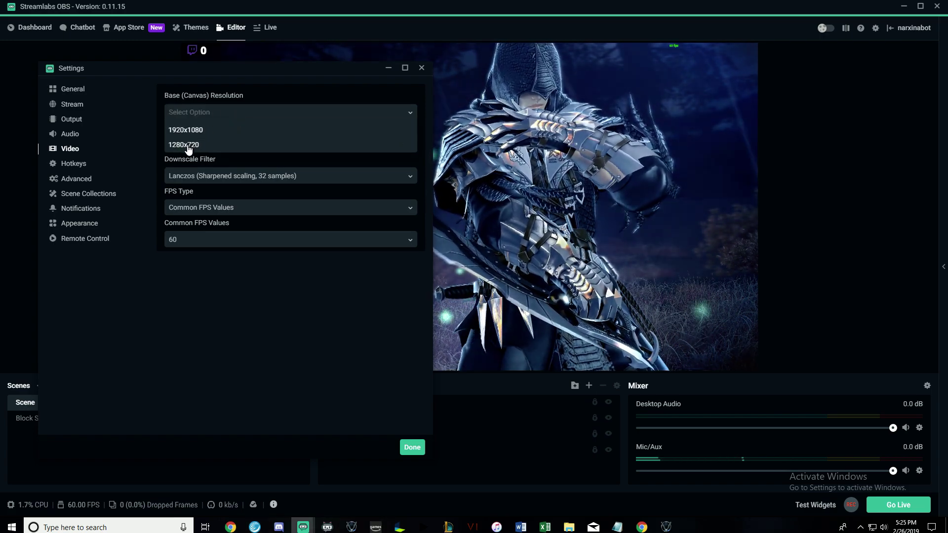
{"action": "left_click", "coordinate": [188, 145]}
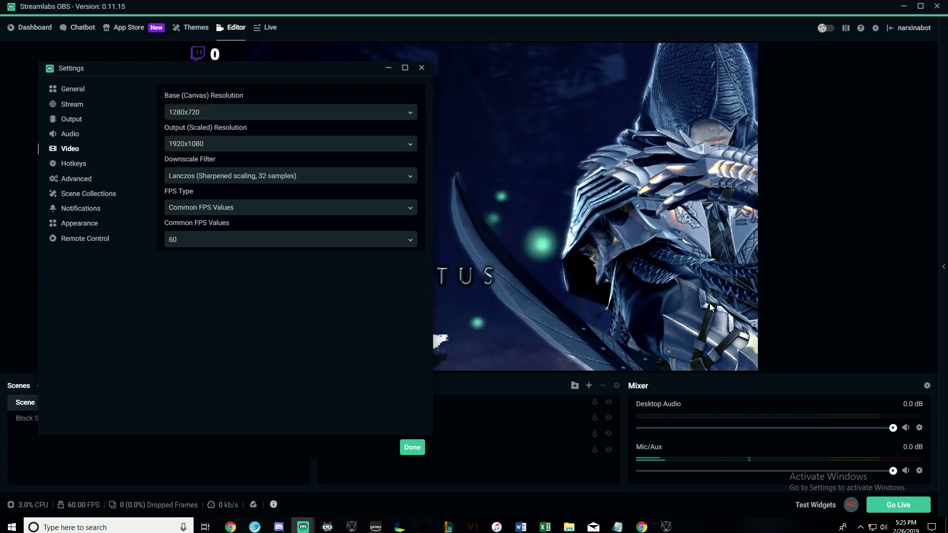
Change the base canvas resolution back to 1920x1080.
{"action": "left_click_drag", "start_coordinate": [311, 71], "coordinate": [300, 345]}
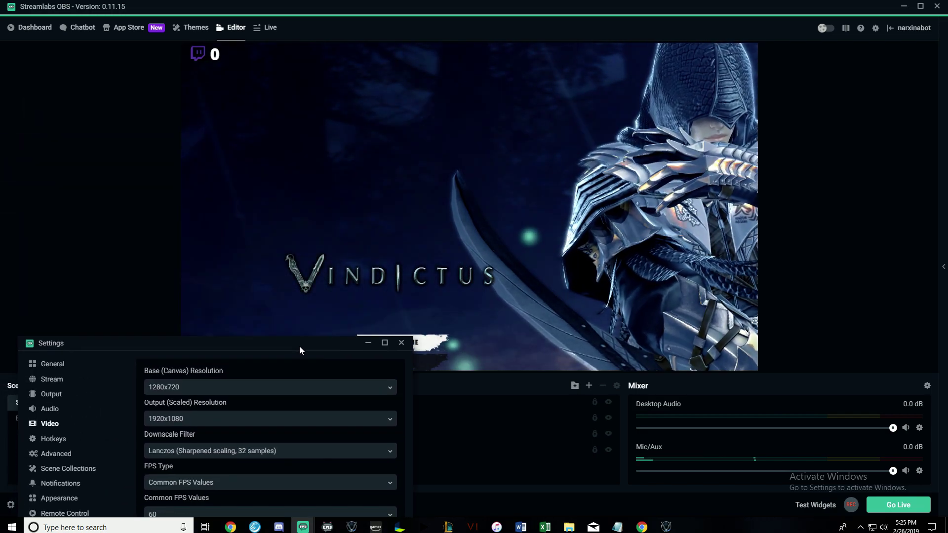
{"action": "left_click_drag", "start_coordinate": [289, 67], "coordinate": [293, 72]}
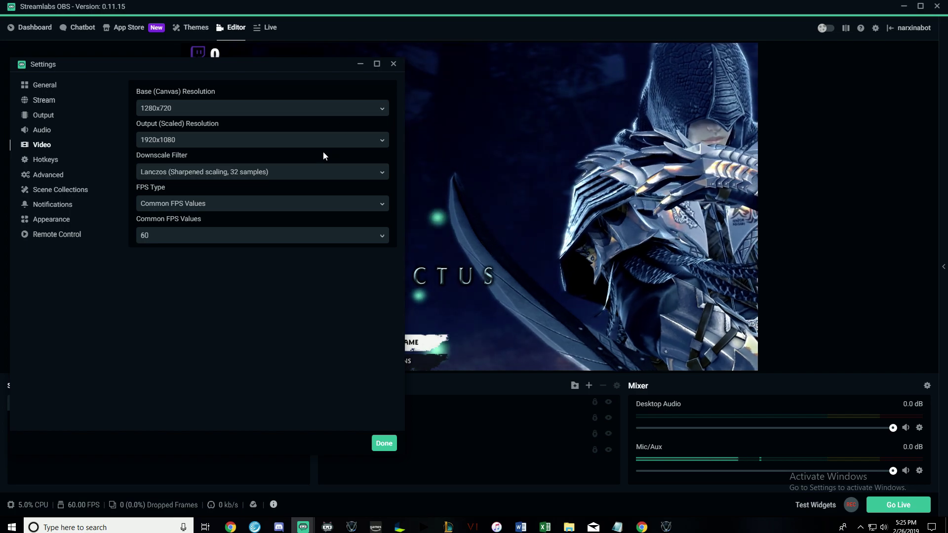
{"action": "left_click", "coordinate": [287, 109]}
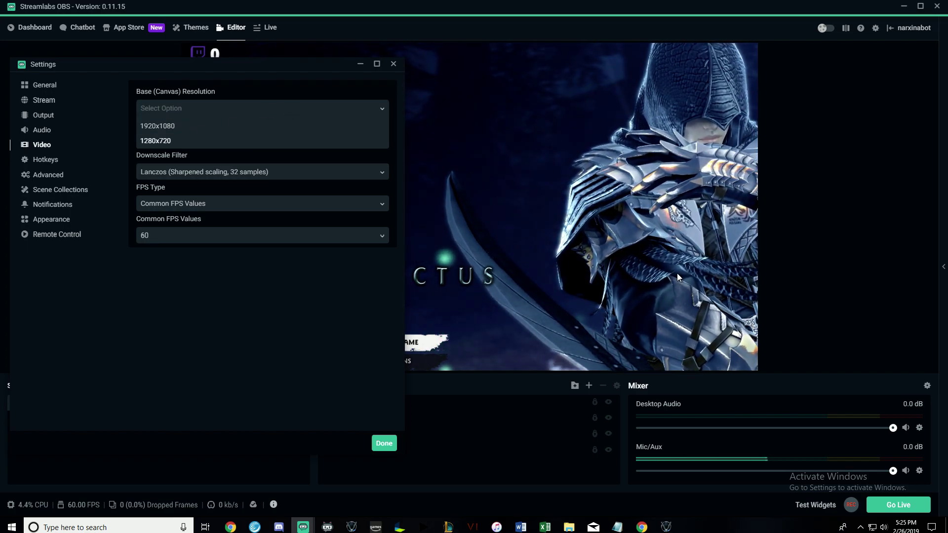
{"action": "left_click", "coordinate": [158, 125]}
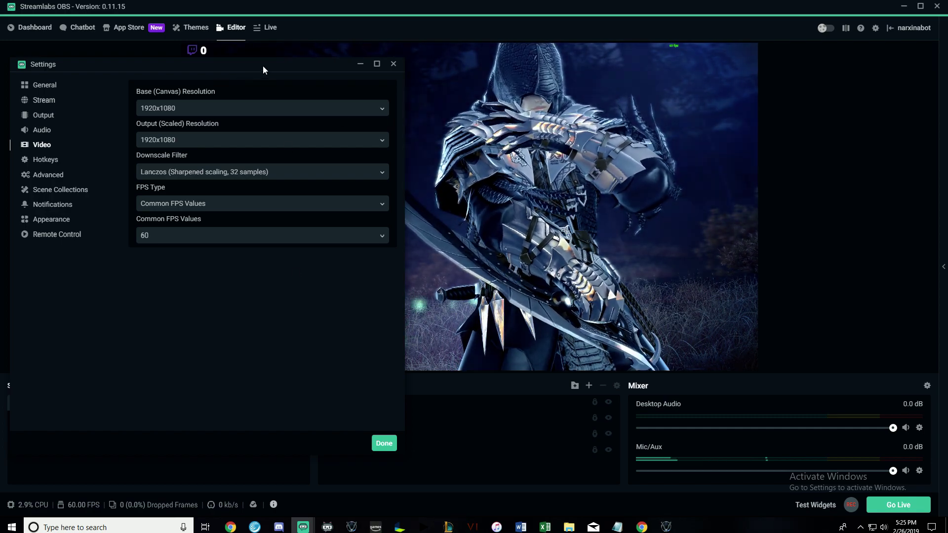
{"action": "mouse_move", "coordinate": [259, 63]}
{"action": "left_mouse_down"}
{"action": "mouse_move", "coordinate": [274, 479]}
{"action": "mouse_move", "coordinate": [267, 60]}
{"action": "left_mouse_up"}
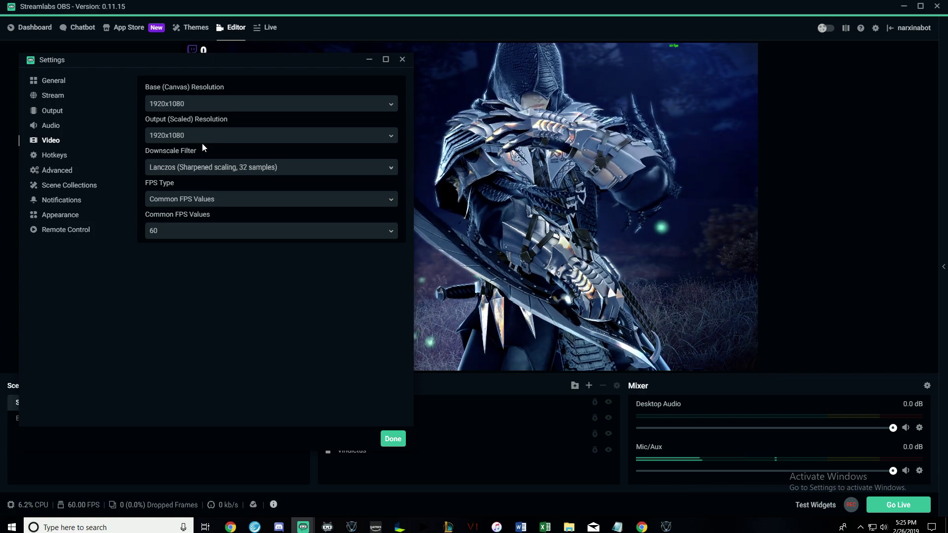
{"action": "left_click", "coordinate": [220, 135]}
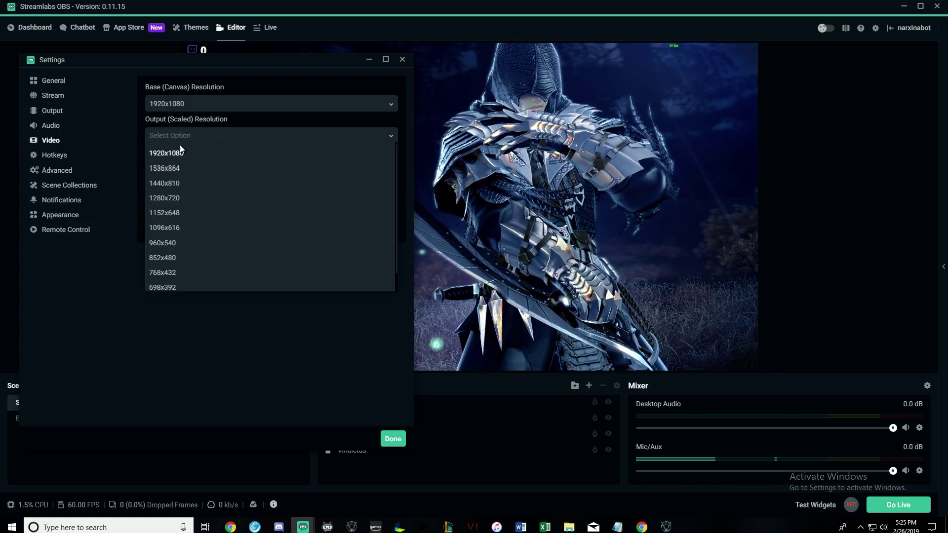
{"action": "left_click", "coordinate": [165, 154]}
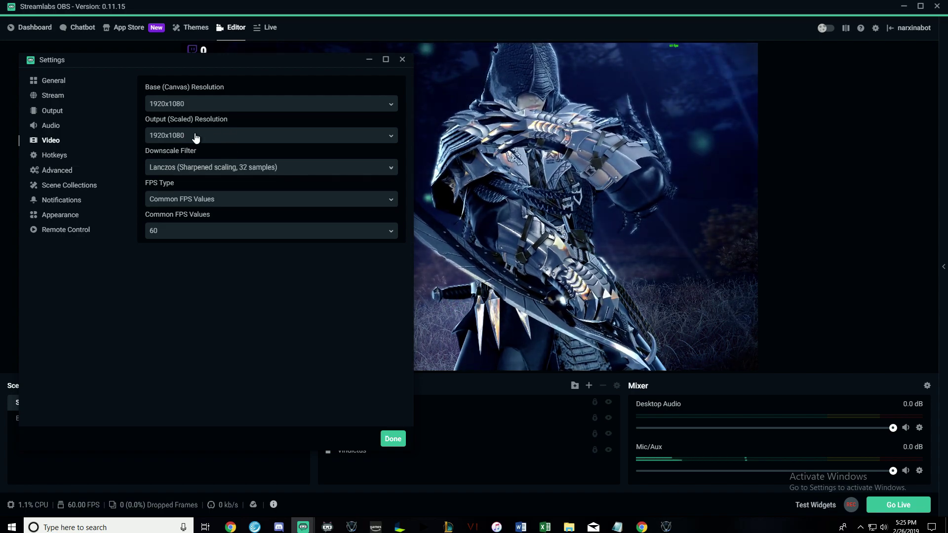
{"action": "left_click", "coordinate": [196, 138]}
{"action": "left_click", "coordinate": [176, 153]}
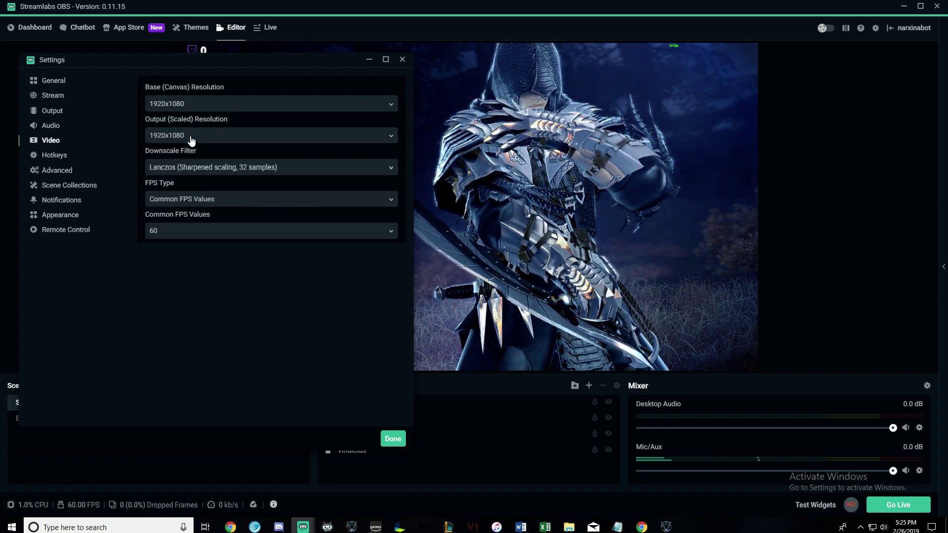
{"action": "left_click", "coordinate": [197, 141]}
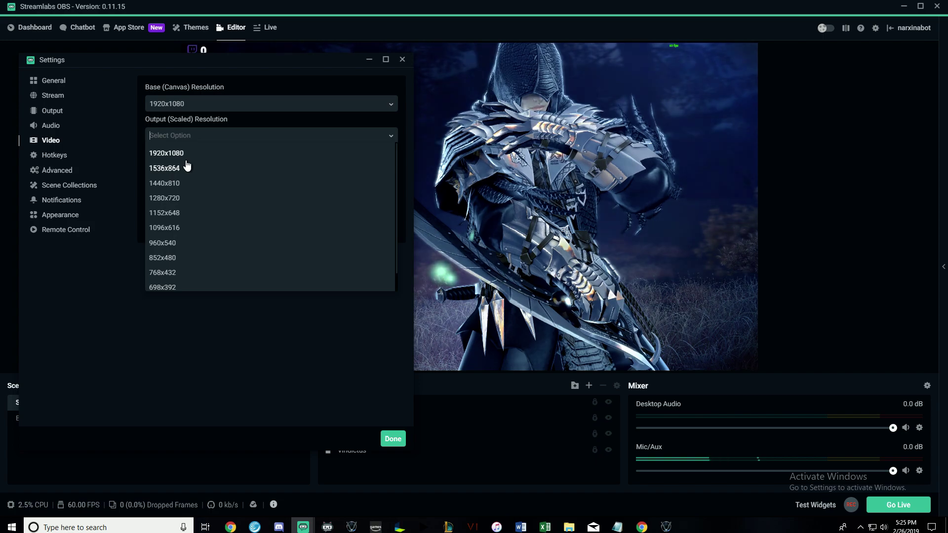
{"action": "left_click", "coordinate": [188, 360]}
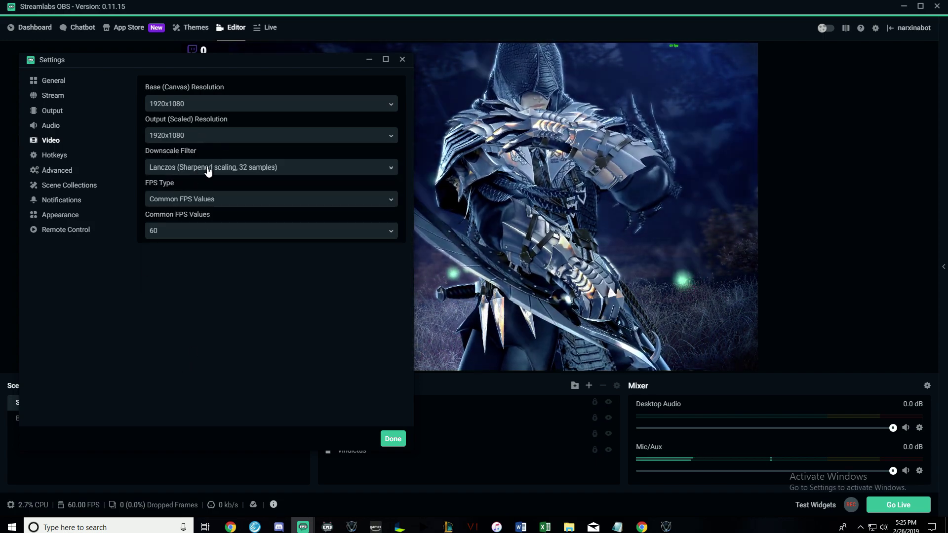
{"action": "left_click", "coordinate": [208, 168]}
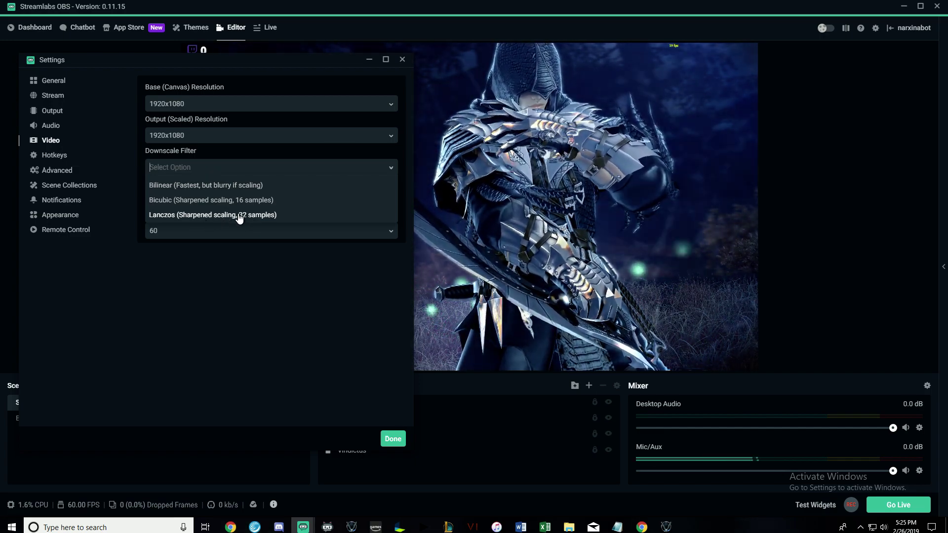
{"action": "left_click", "coordinate": [239, 215]}
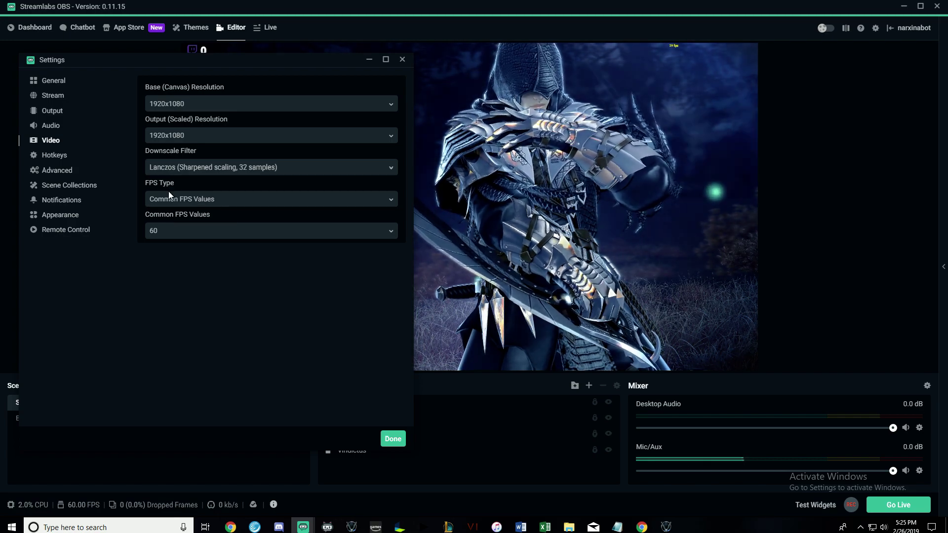
Set Common FPS Values to 60, briefly trying 30 before settling on 60.
{"action": "left_click", "coordinate": [185, 202]}
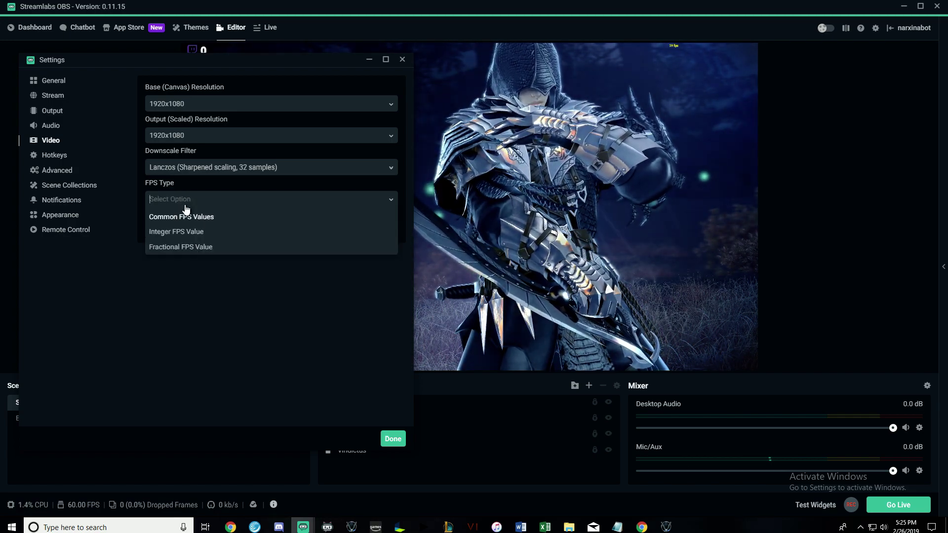
{"action": "left_click", "coordinate": [216, 217]}
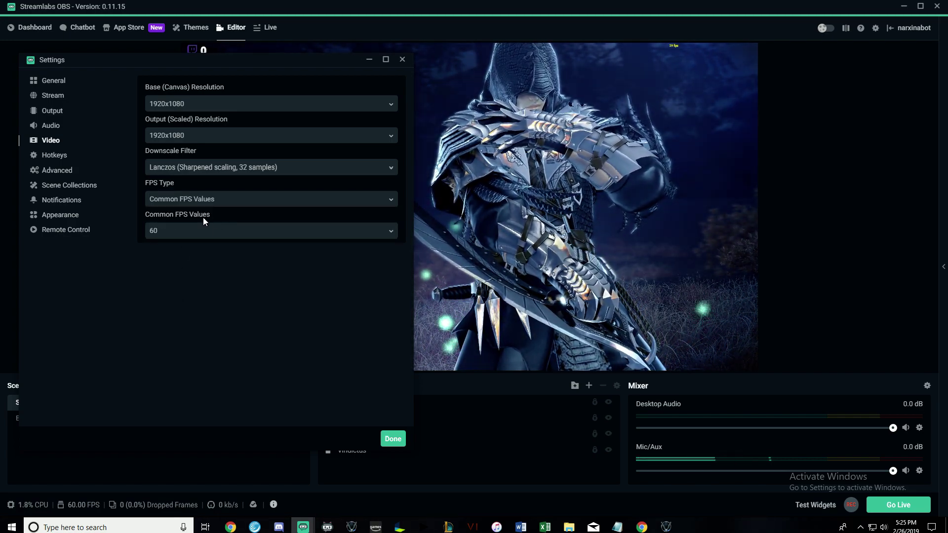
{"action": "left_click", "coordinate": [211, 239]}
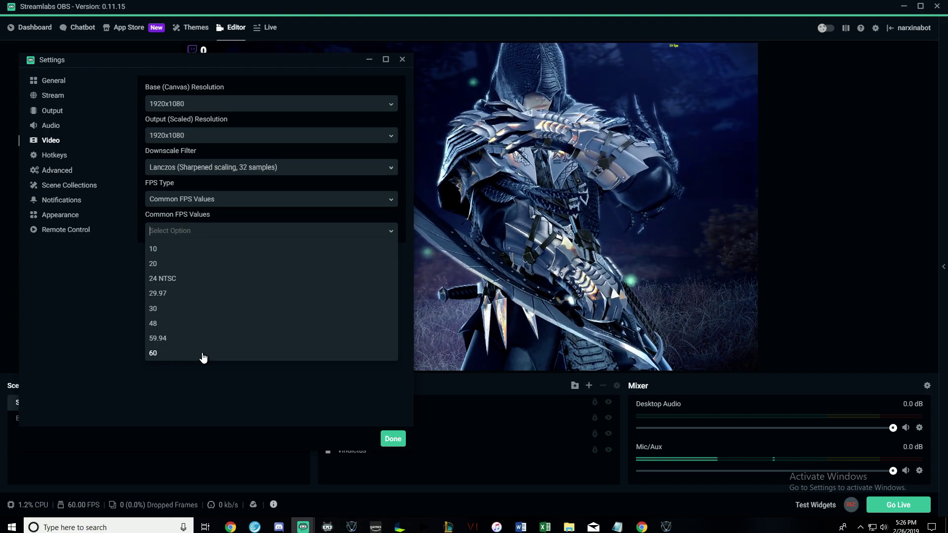
{"action": "left_click", "coordinate": [153, 354]}
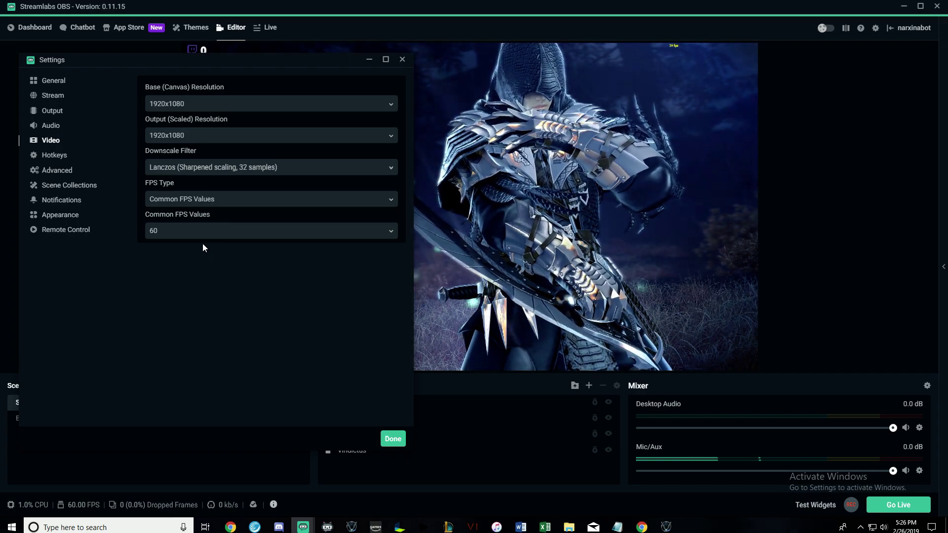
{"action": "left_click", "coordinate": [201, 233]}
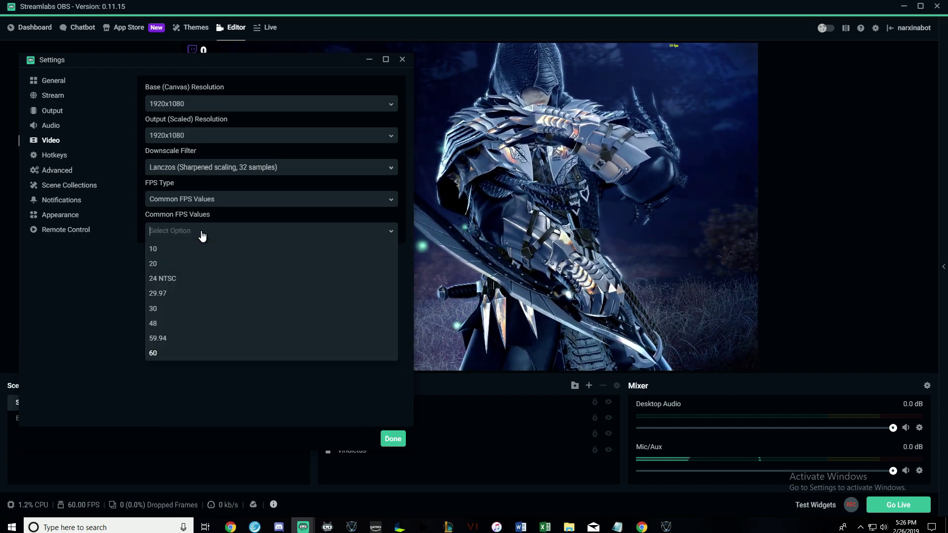
{"action": "left_click", "coordinate": [158, 311]}
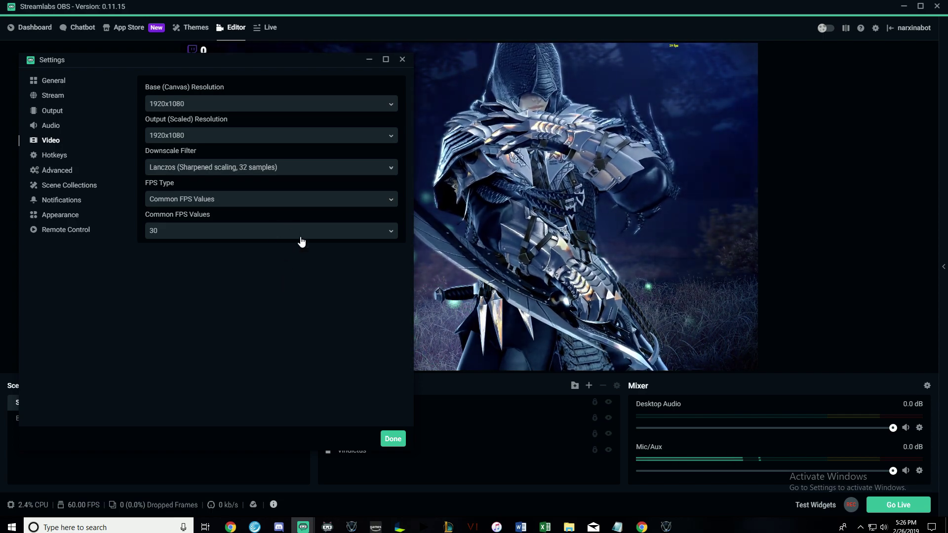
{"action": "left_click", "coordinate": [221, 234]}
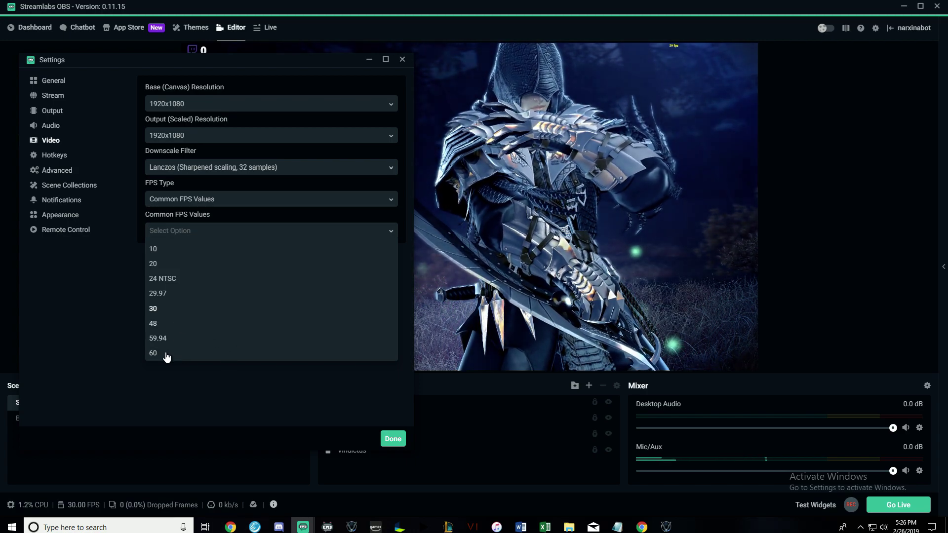
{"action": "left_click", "coordinate": [166, 354]}
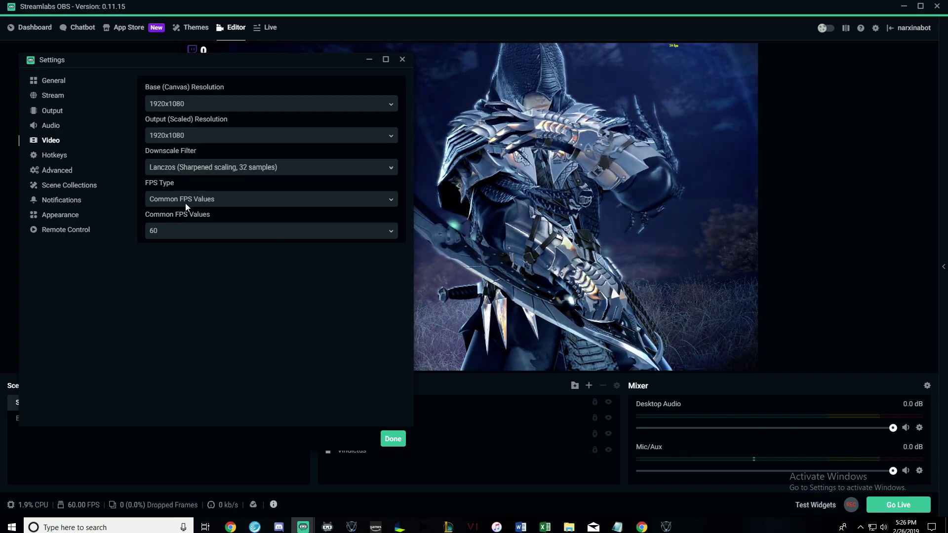
Close Settings and start Go Live to bring up the Update Stream Info dialog.
{"action": "left_click", "coordinate": [54, 79]}
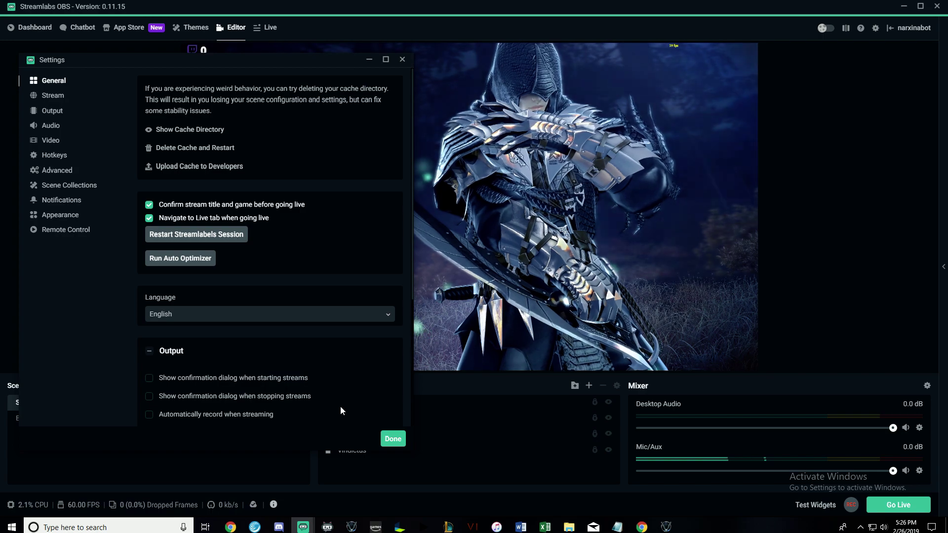
{"action": "left_click", "coordinate": [393, 439]}
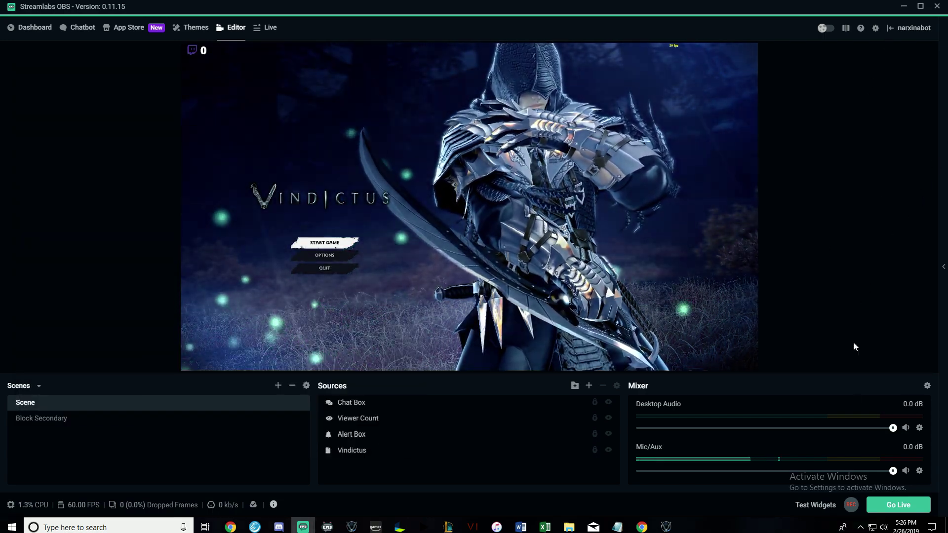
{"action": "left_click", "coordinate": [898, 505]}
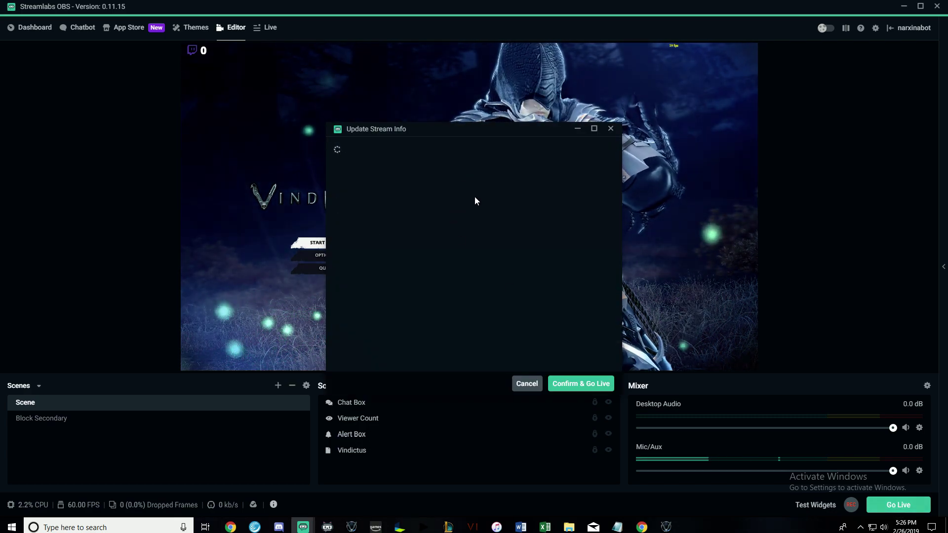
{"action": "left_click_drag", "start_coordinate": [463, 129], "coordinate": [380, 121]}
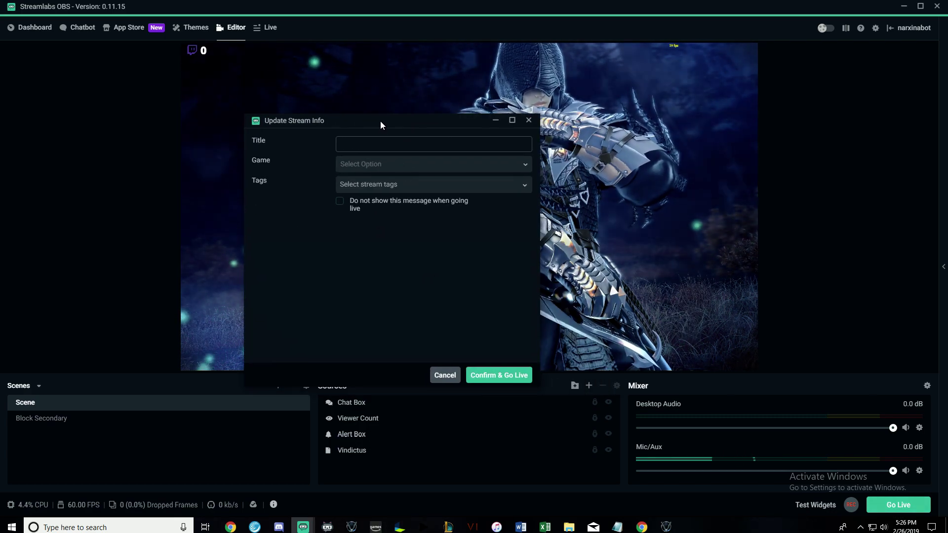
Enter the [NA] Vindictus test-stream title and leave the tags empty.
{"action": "left_click", "coordinate": [405, 143]}
{"action": "type", "text": "[NA"}
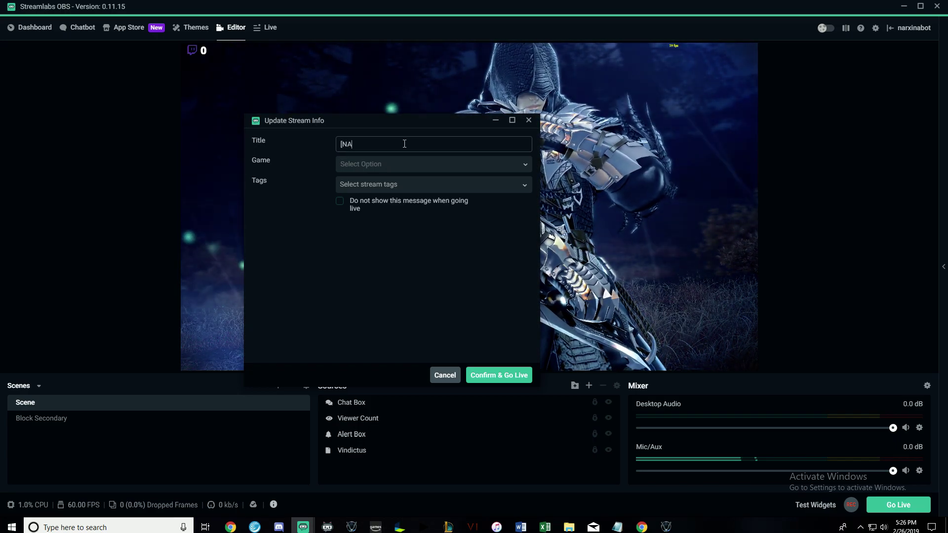
{"action": "type", "text": "] Vi"}
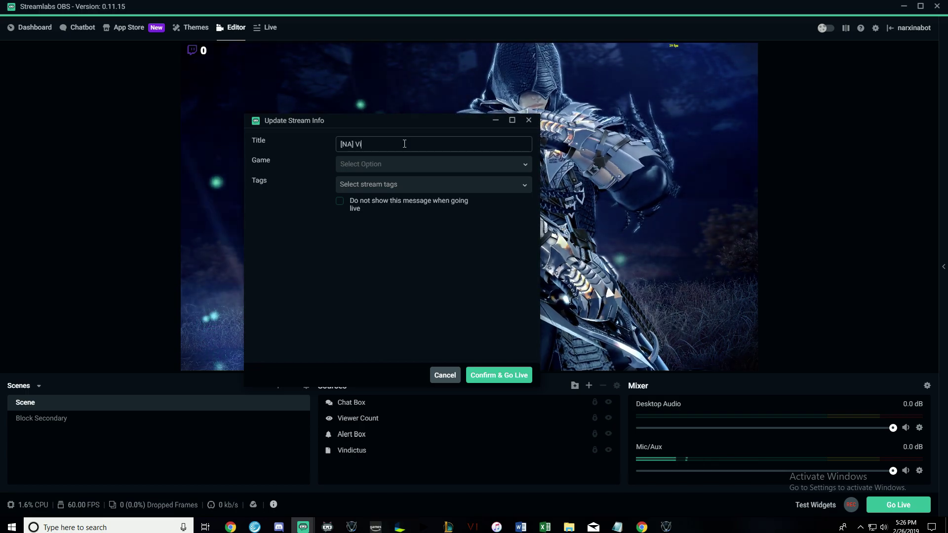
{"action": "type", "text": "ndictus Narxinab"}
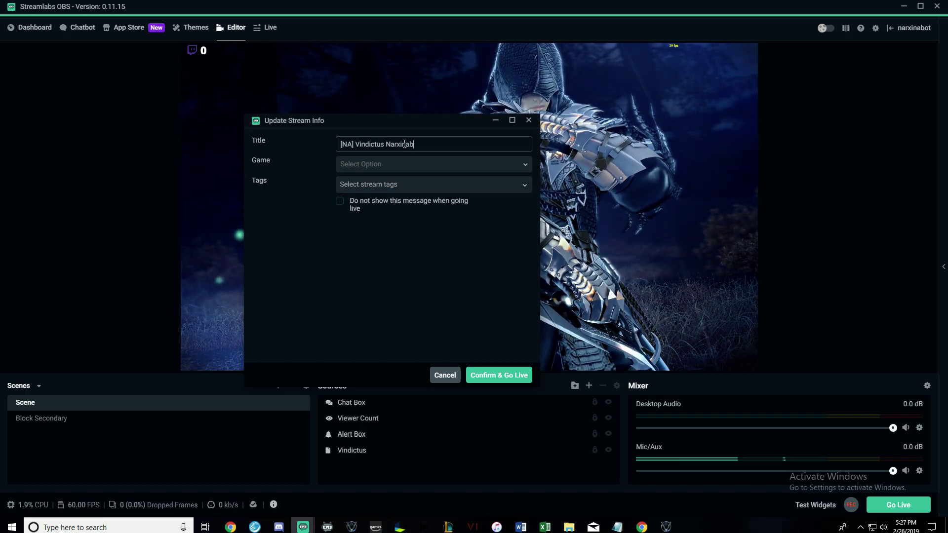
{"action": "type", "text": "ot Test Stre"}
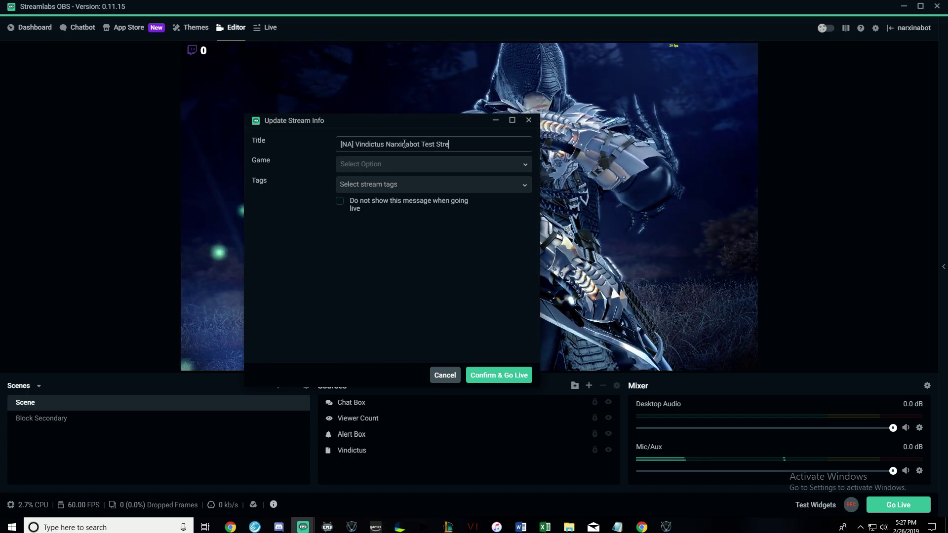
{"action": "type", "text": "am!"}
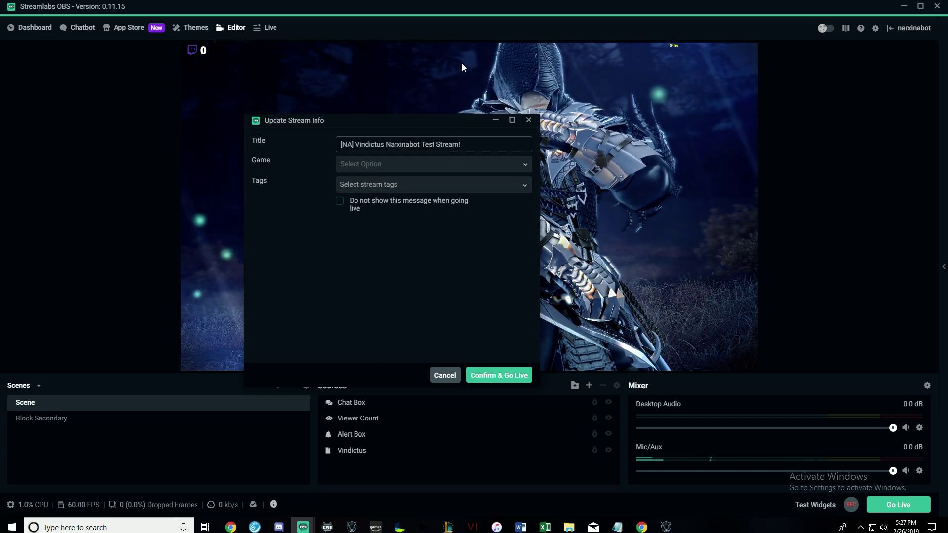
{"action": "left_click", "coordinate": [432, 190]}
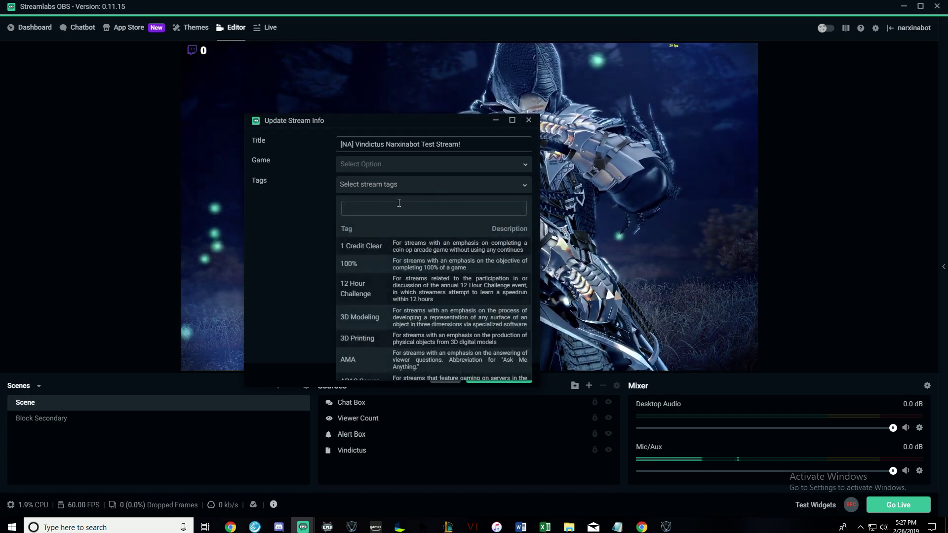
{"action": "type", "text": "vindi"}
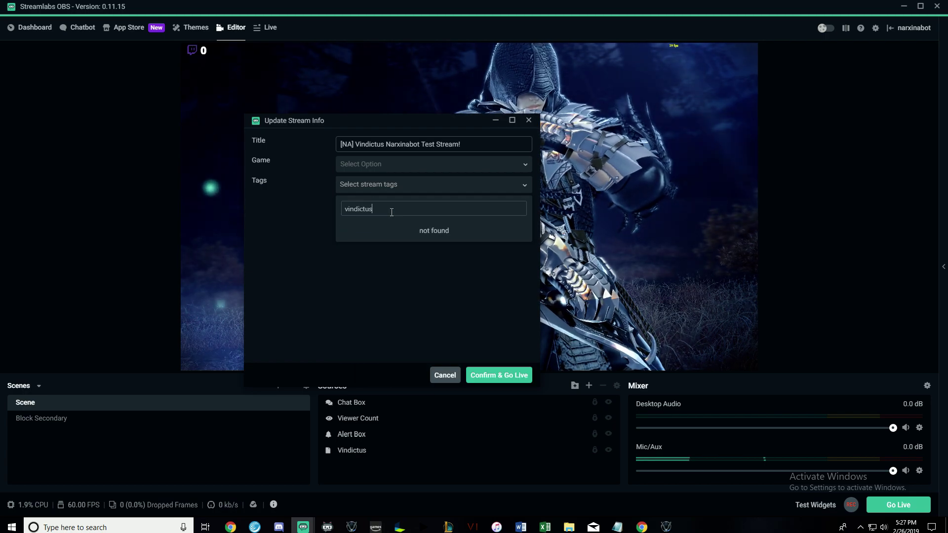
{"action": "type", "text": "ctus"}
{"action": "key", "text": "BackSpace"}
{"action": "key", "text": "BackSpace"}
{"action": "type", "text": "englis"}
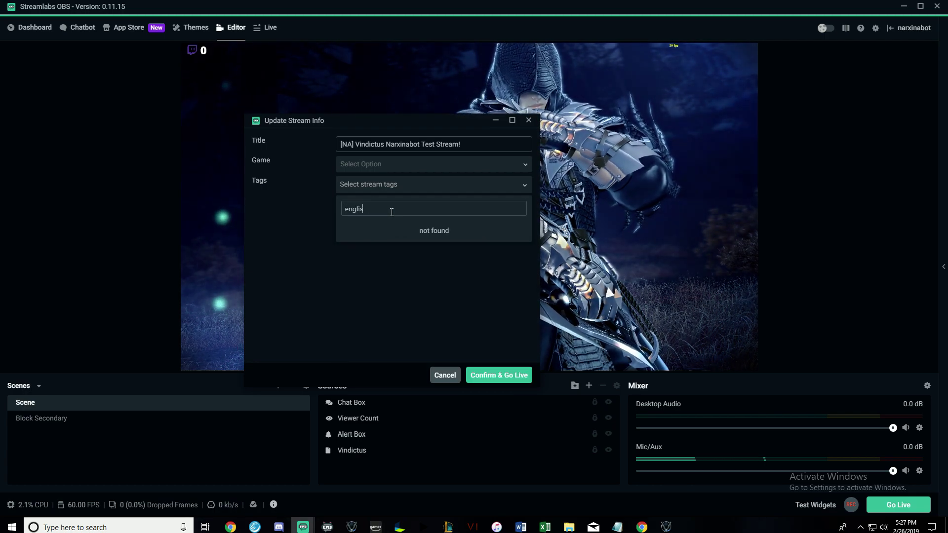
{"action": "key", "text": "BackSpace"}
{"action": "key", "text": "BackSpace"}
{"action": "key", "text": "BackSpace"}
{"action": "key", "text": "BackSpace"}
{"action": "key", "text": "BackSpace"}
{"action": "type", "text": "Engl"}
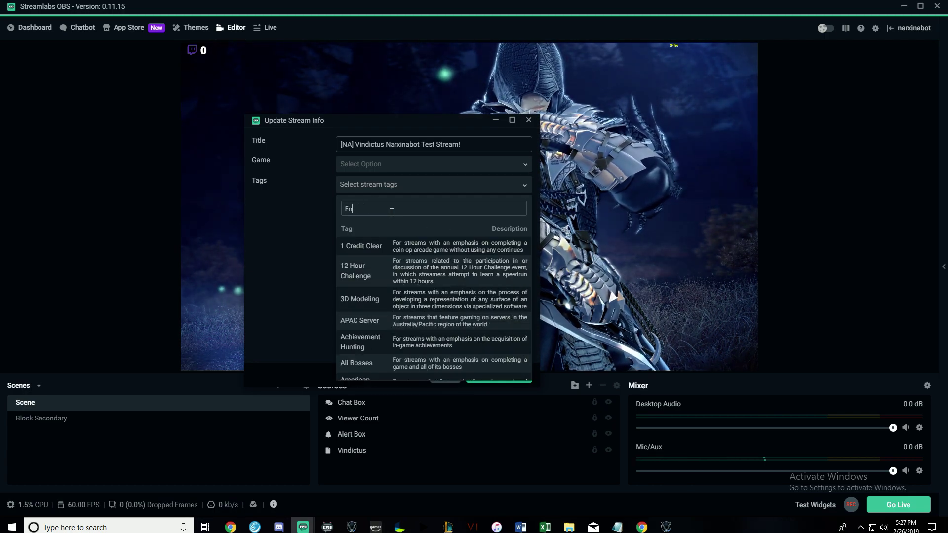
{"action": "key", "text": "BackSpace"}
{"action": "key", "text": "BackSpace"}
{"action": "key", "text": "BackSpace"}
{"action": "key", "text": "BackSpace"}
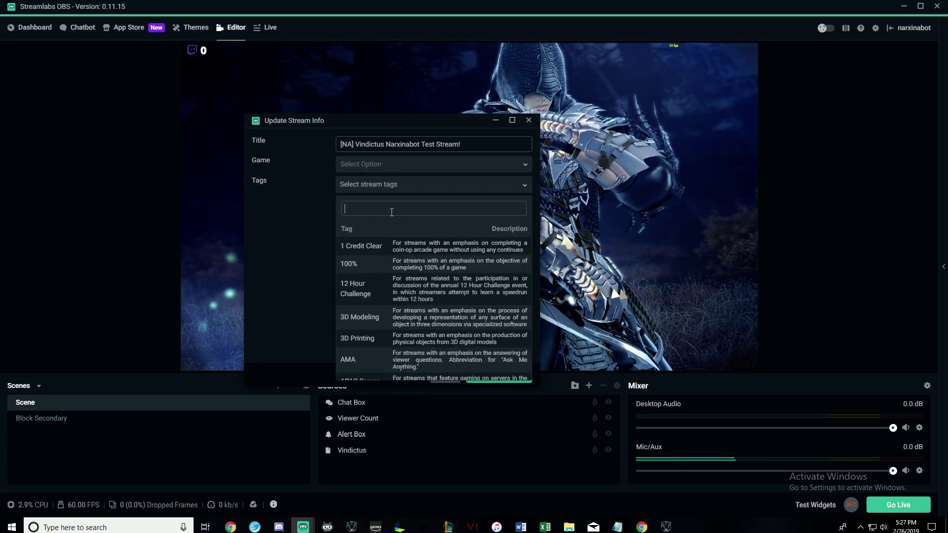
{"action": "left_click", "coordinate": [319, 265]}
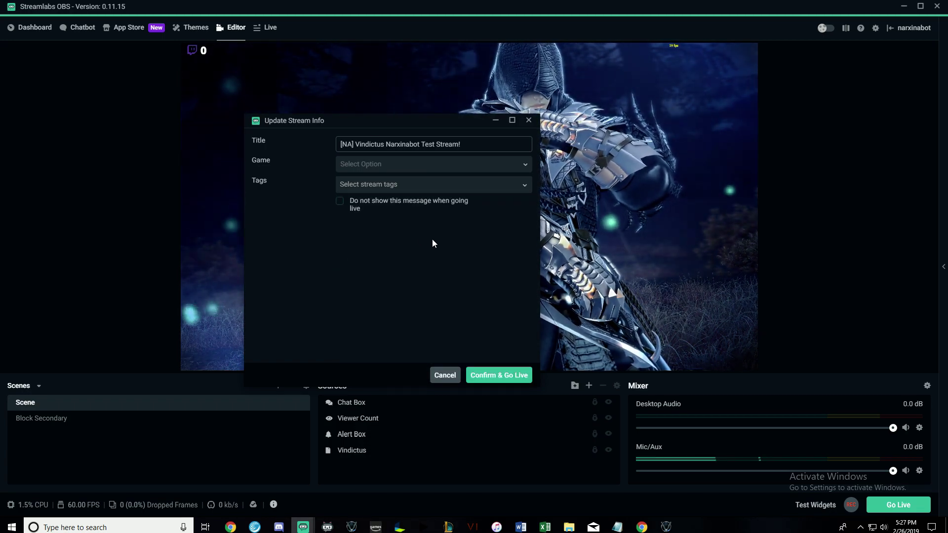
Go live and post 'Hey what's up' in the stream chat.
{"action": "left_click", "coordinate": [503, 375]}
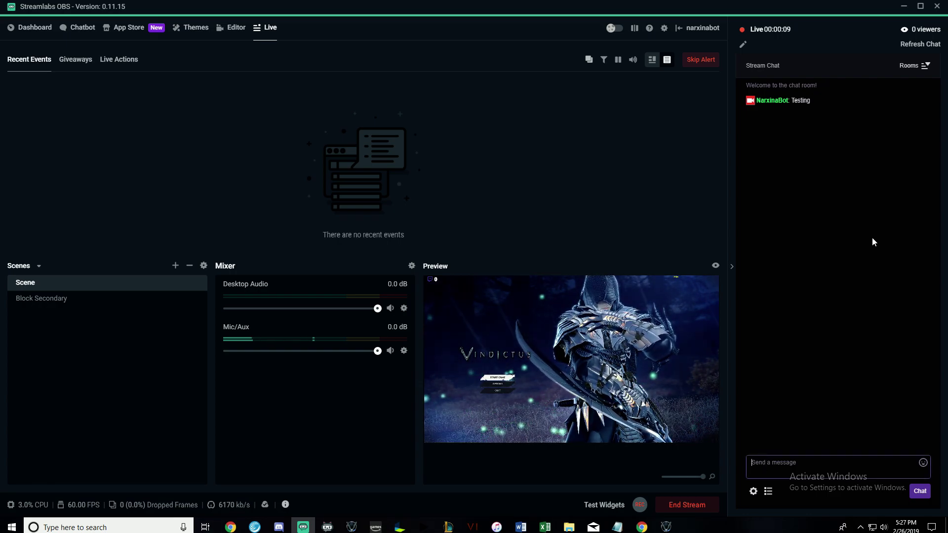
{"action": "type", "text": "Hey what's up"}
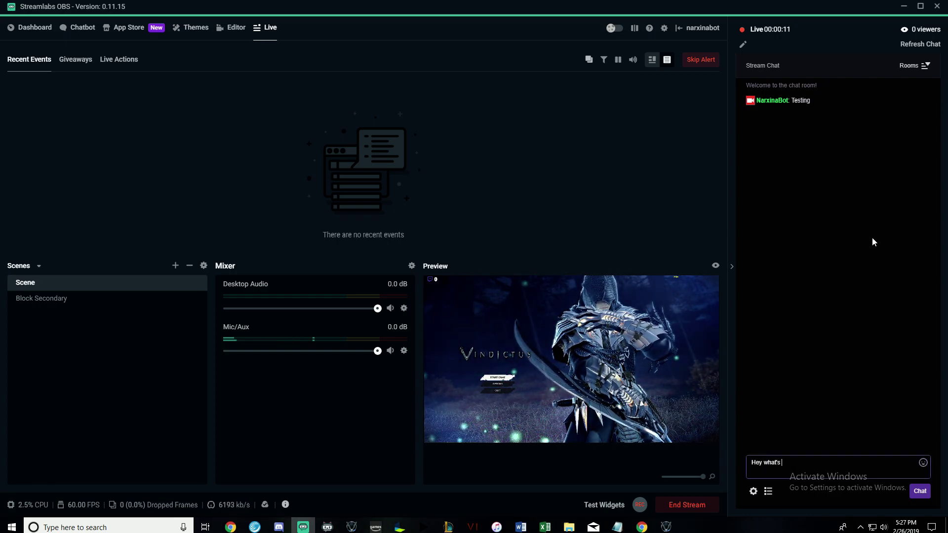
{"action": "key", "text": "Return"}
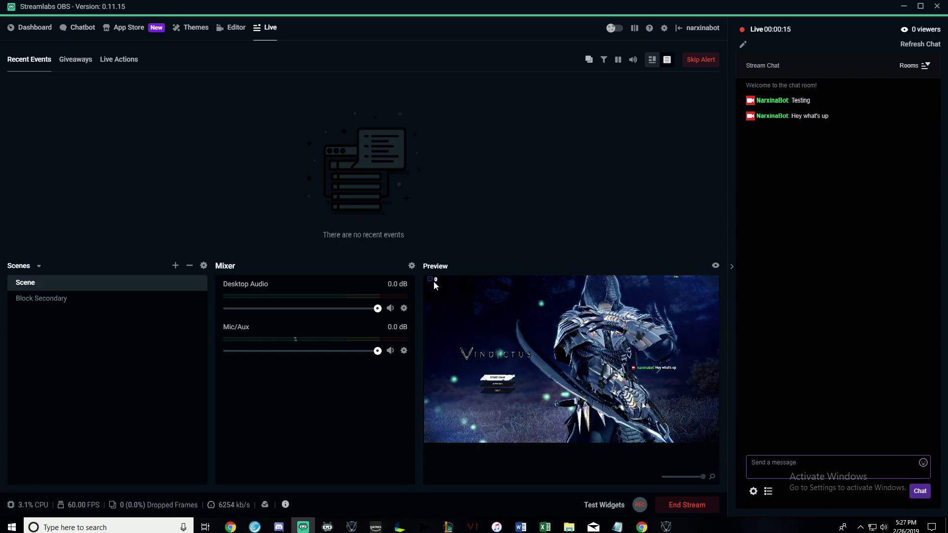
{"action": "left_click", "coordinate": [641, 527]}
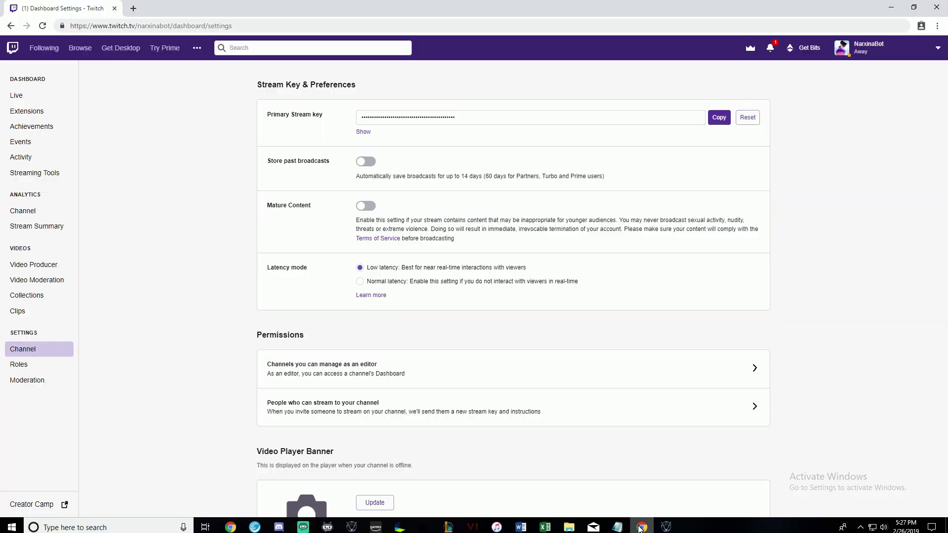
Open the Live dashboard and confirm the stream preview plays at 1080p60.
{"action": "left_click", "coordinate": [38, 101]}
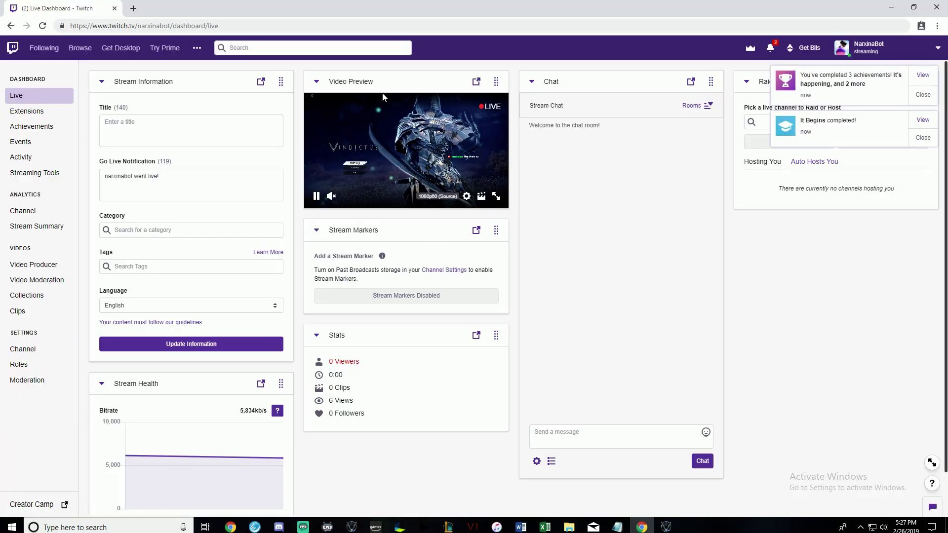
{"action": "left_click", "coordinate": [465, 197]}
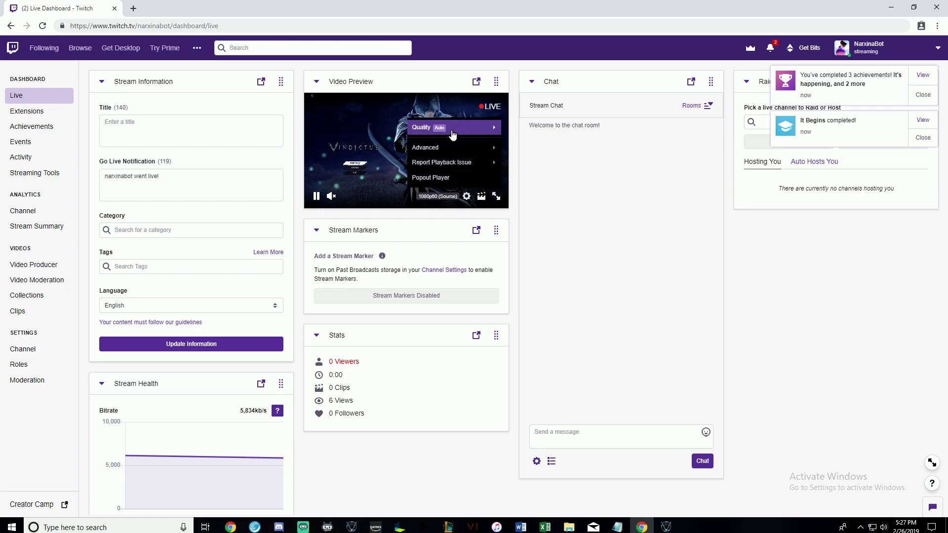
{"action": "left_click", "coordinate": [447, 179]}
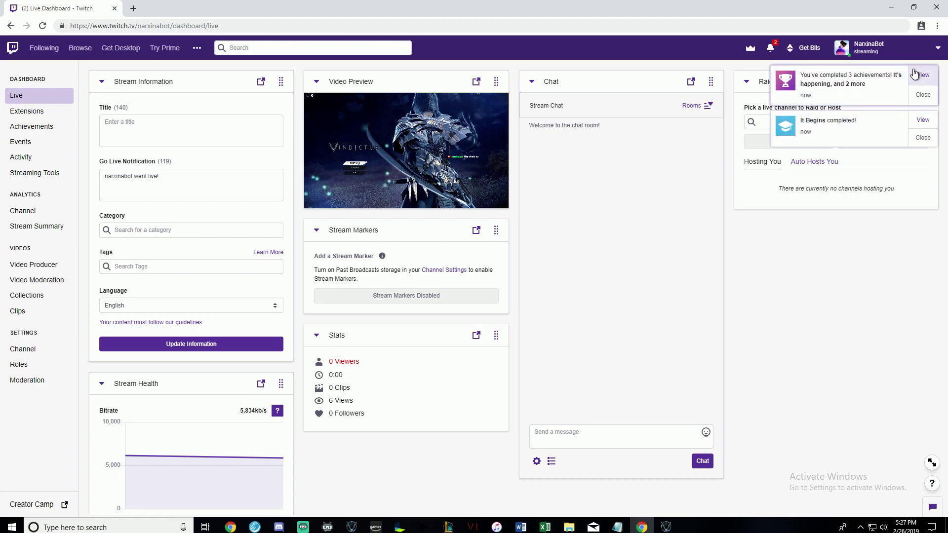
Dismiss both achievement notifications and review the dashboard's viewer count and bitrate.
{"action": "left_click", "coordinate": [923, 94]}
{"action": "left_click", "coordinate": [923, 94]}
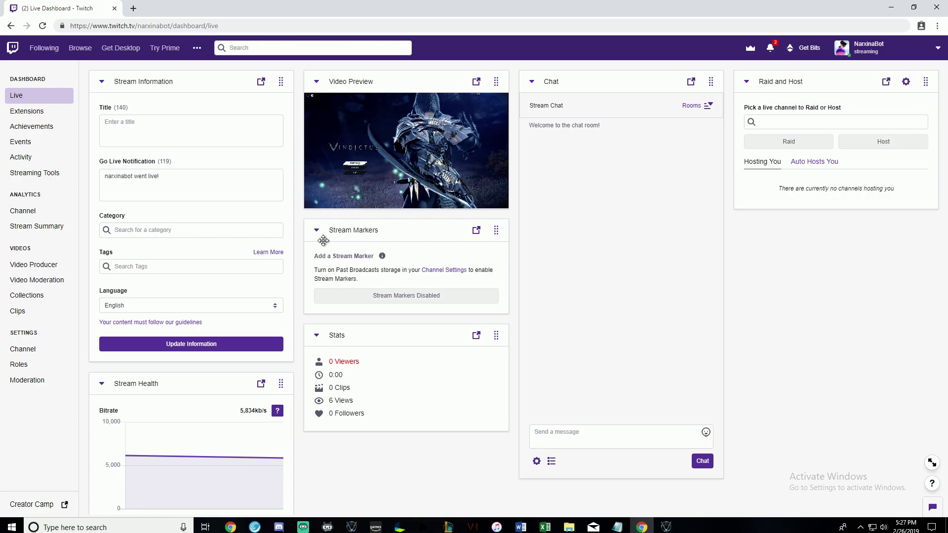
{"action": "scroll", "coordinate": [317, 426], "scroll_direction": "down", "scroll_amount": 1}
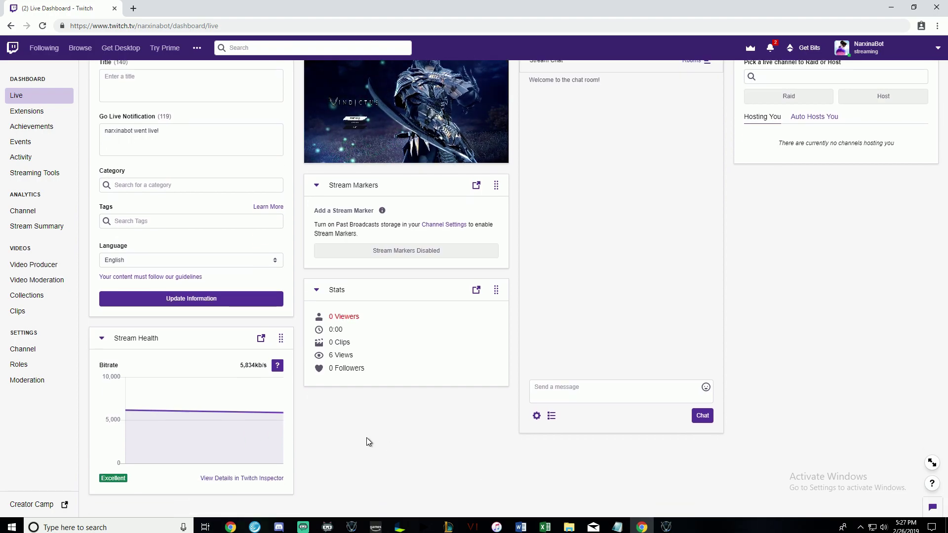
{"action": "scroll", "coordinate": [177, 410], "scroll_direction": "up", "scroll_amount": 1}
{"action": "scroll", "coordinate": [169, 398], "scroll_direction": "down", "scroll_amount": 1}
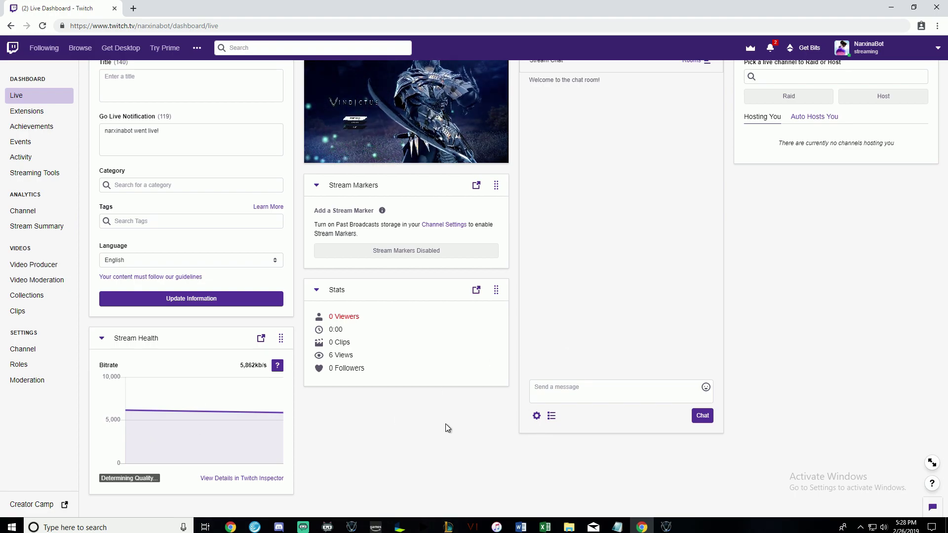
{"action": "scroll", "coordinate": [583, 405], "scroll_direction": "up", "scroll_amount": 1}
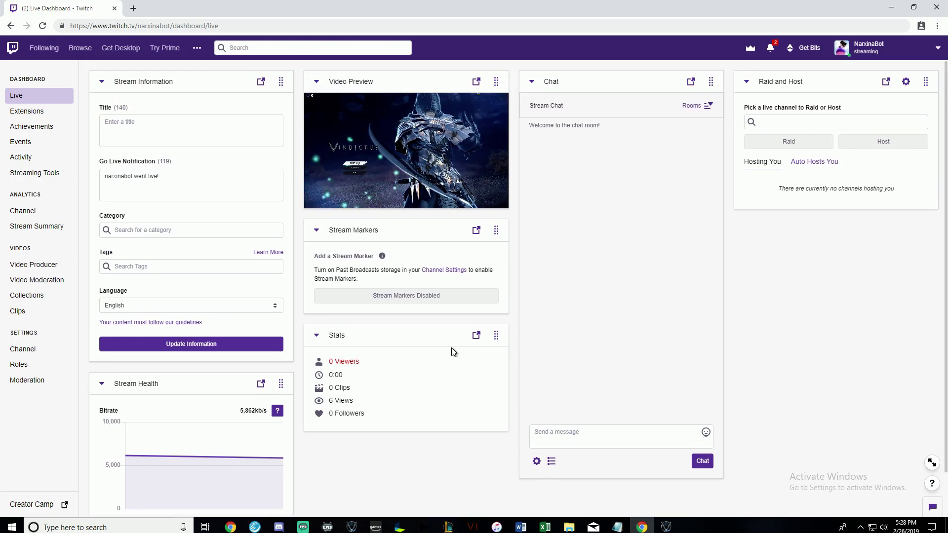